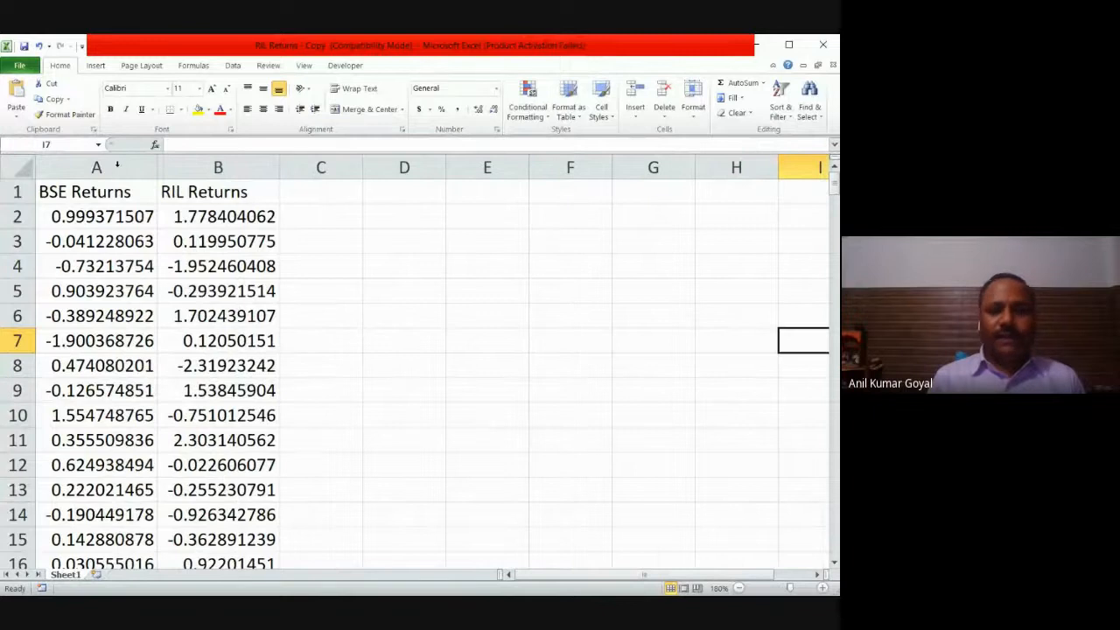
Step: Select the range C3:D9 beside the return columns and begin a LINEST formula in it
{"action": "left_click", "coordinate": [378, 275]}
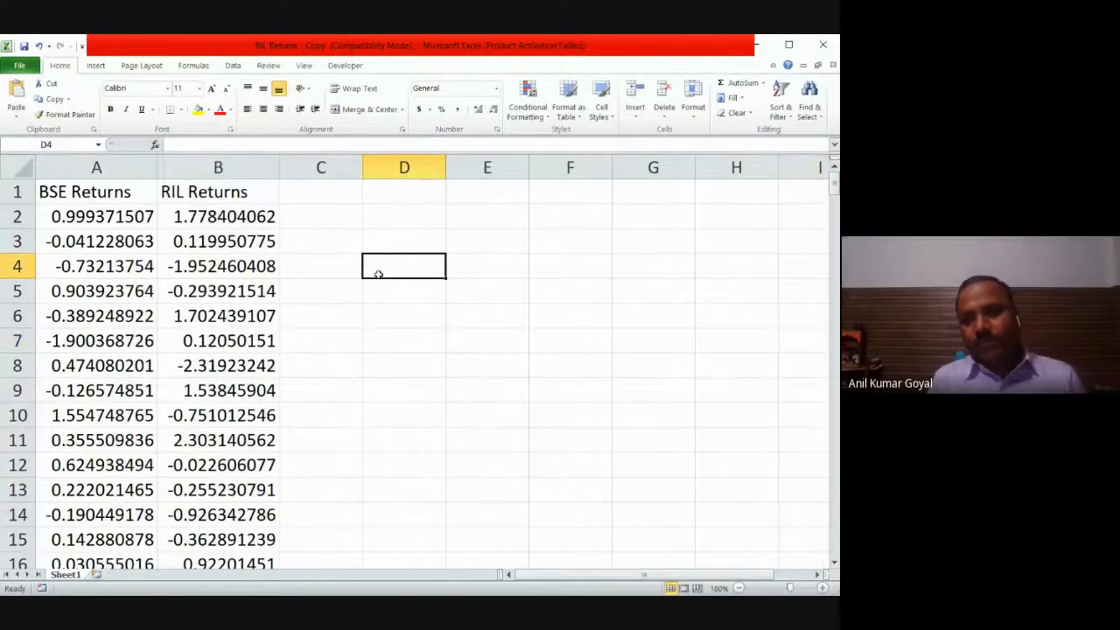
{"action": "left_click", "coordinate": [332, 246]}
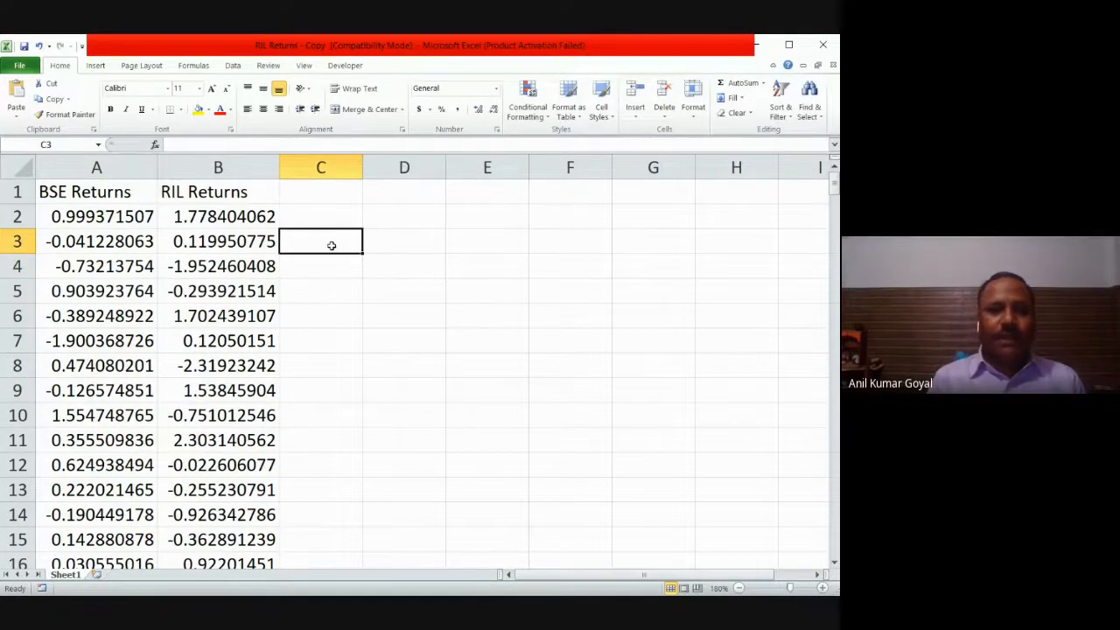
{"action": "left_click_drag", "start_coordinate": [332, 246], "coordinate": [426, 394]}
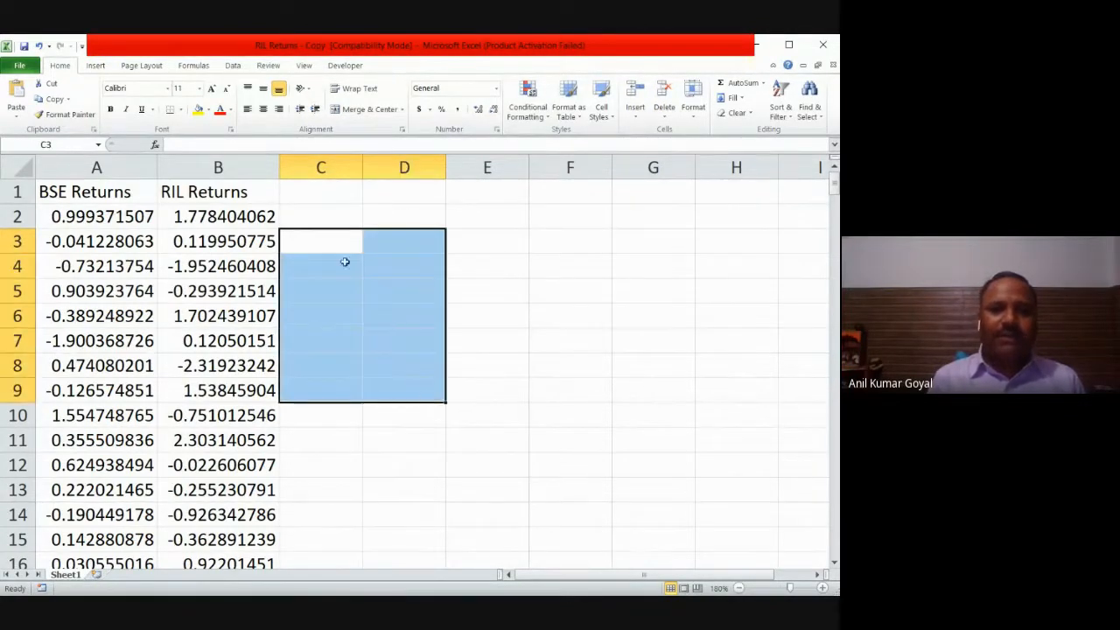
{"action": "type", "text": "="}
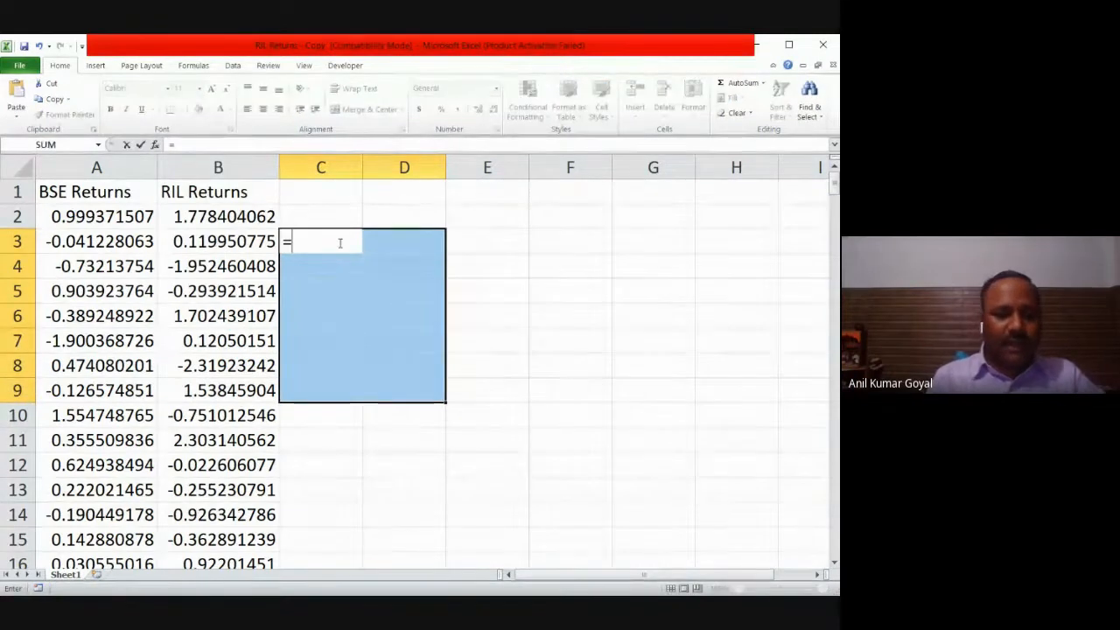
{"action": "type", "text": "LINEST"}
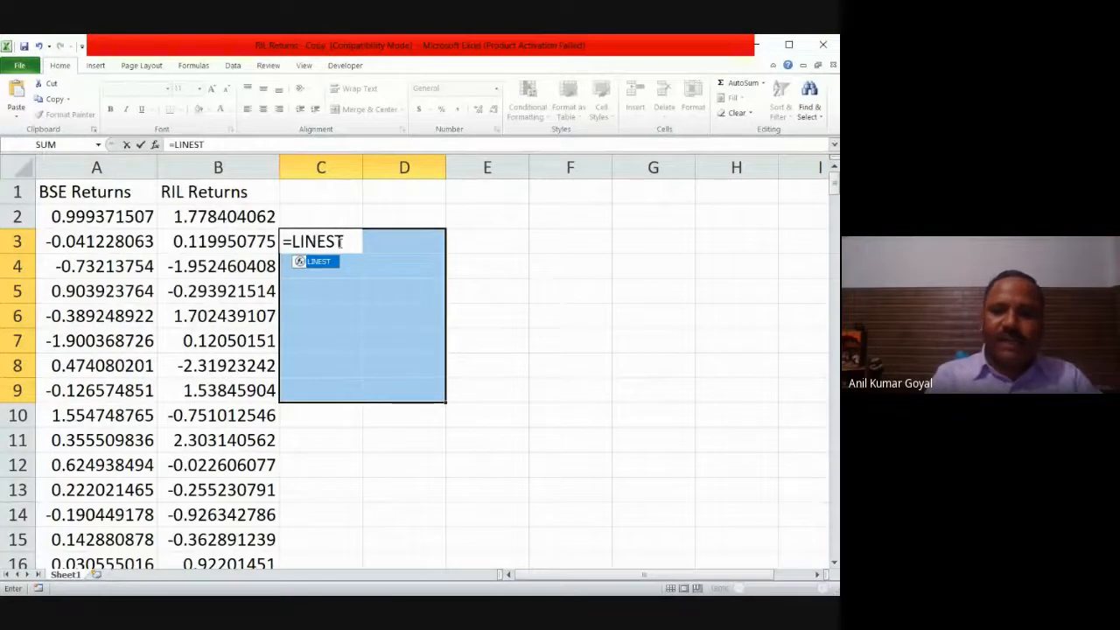
{"action": "type", "text": "("}
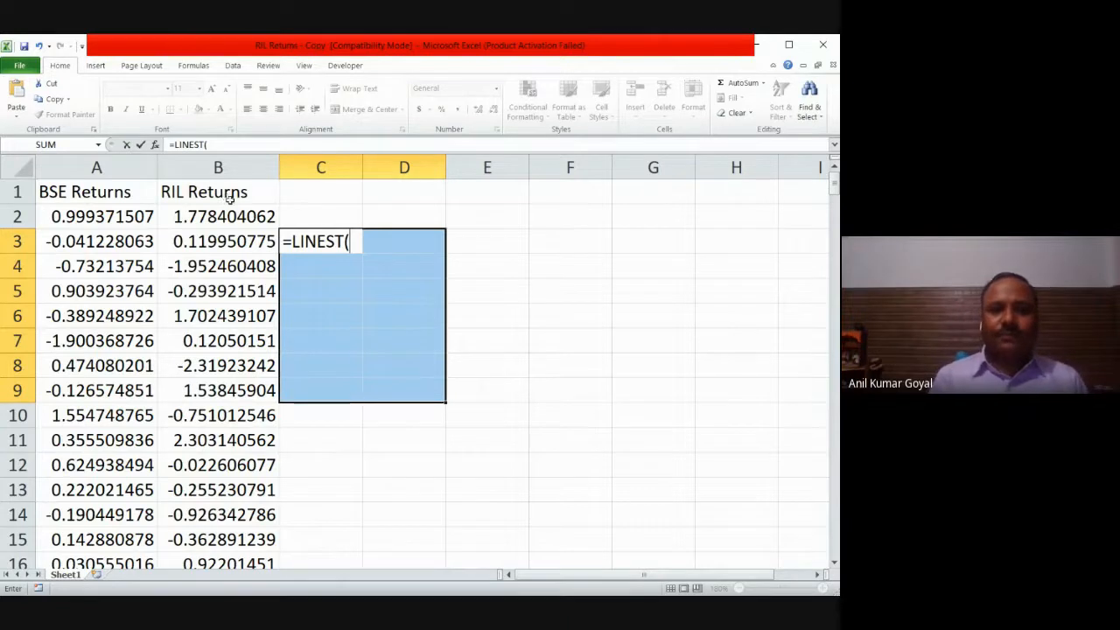
Step: Supply the RIL Returns in B2:B249 as the LINEST y-values and the BSE Returns in A2:A249 as the x-values
{"action": "left_click", "coordinate": [232, 216]}
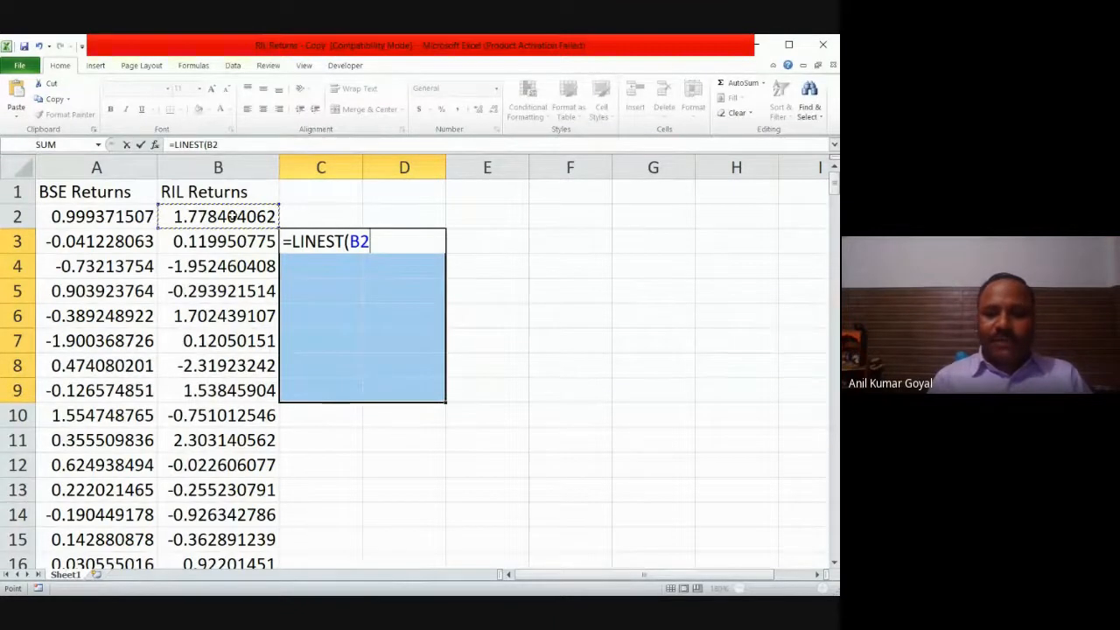
{"action": "key", "text": "ctrl+shift+Down"}
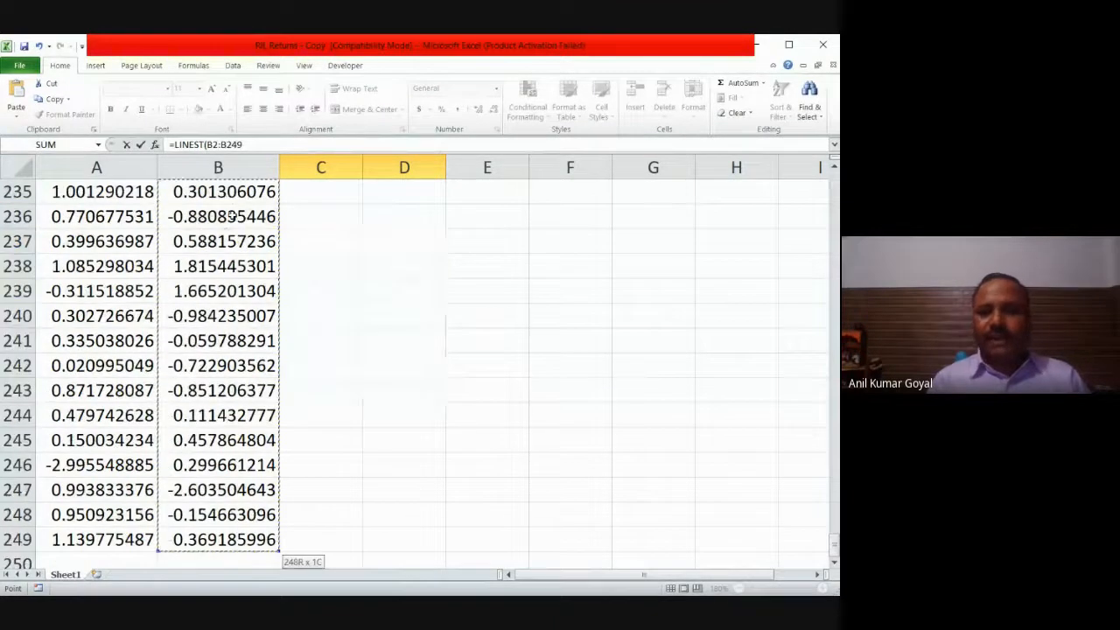
{"action": "left_click_drag", "start_coordinate": [834, 543], "coordinate": [836, 179]}
{"action": "type", "text": ","}
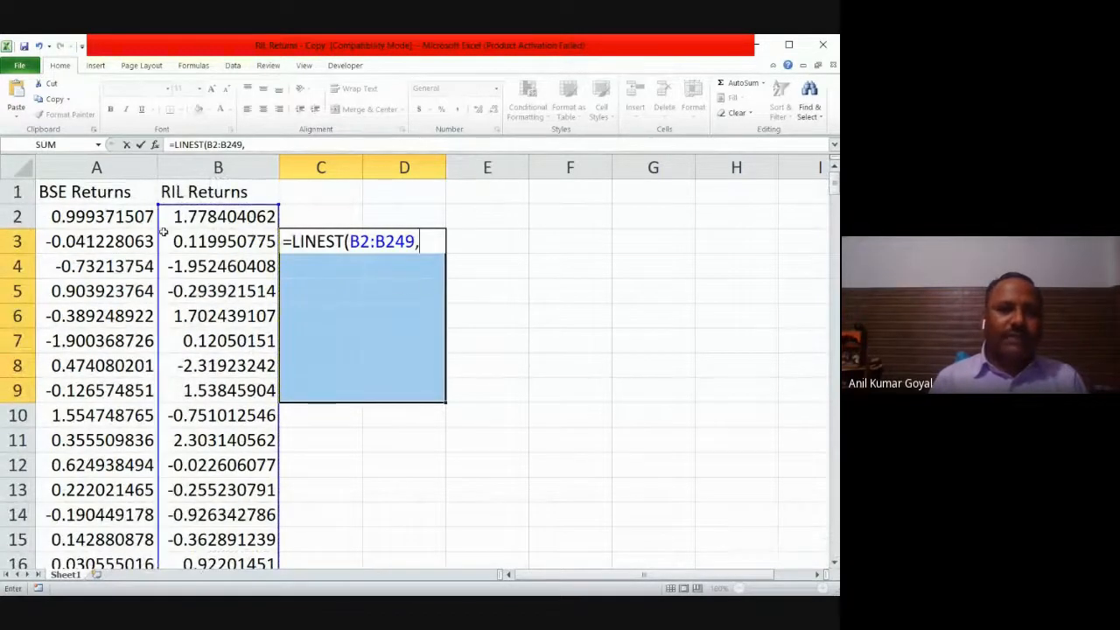
{"action": "left_click", "coordinate": [136, 217]}
{"action": "key", "text": "ctrl+shift+Down"}
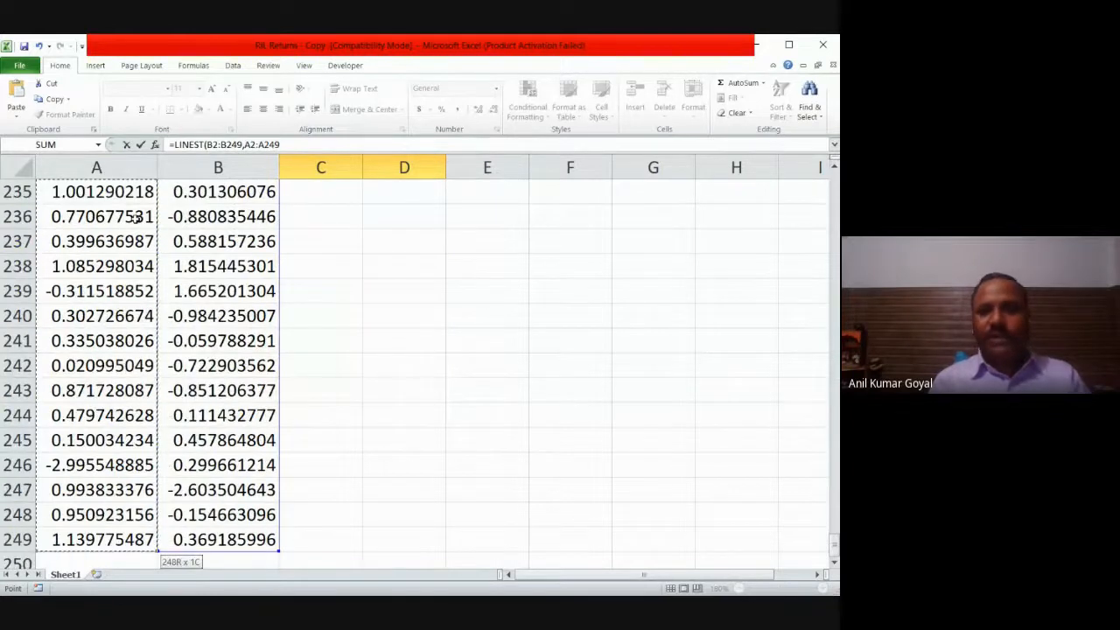
{"action": "left_click_drag", "start_coordinate": [836, 543], "coordinate": [836, 179]}
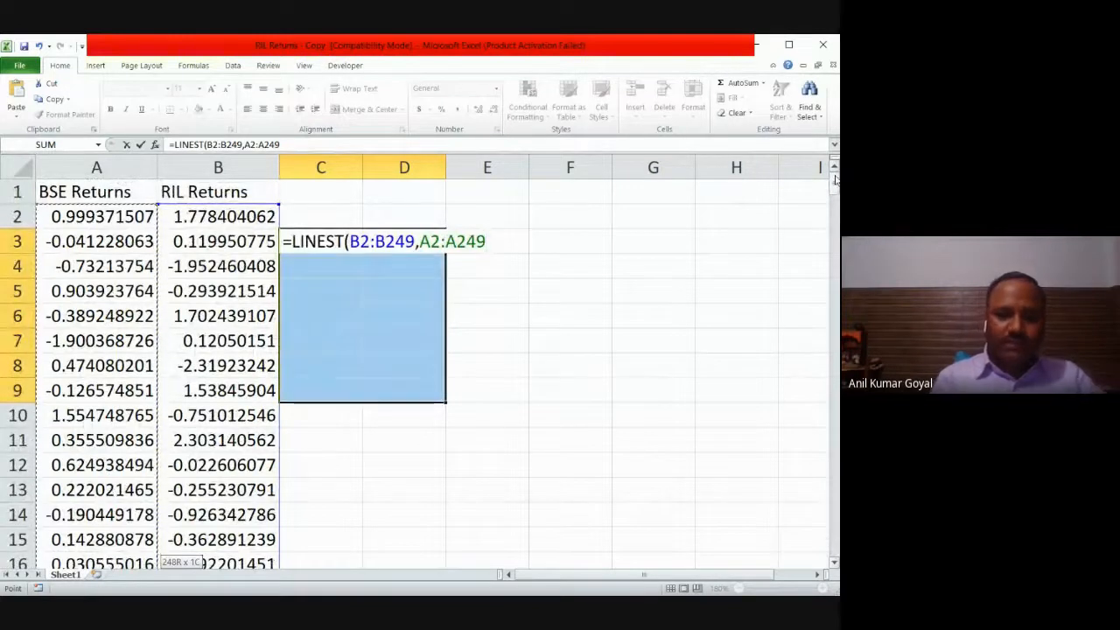
Step: Leave the constant argument empty, set the statistics argument to TRUE, and enter the LINEST formula as an array formula
{"action": "type", "text": ",,"}
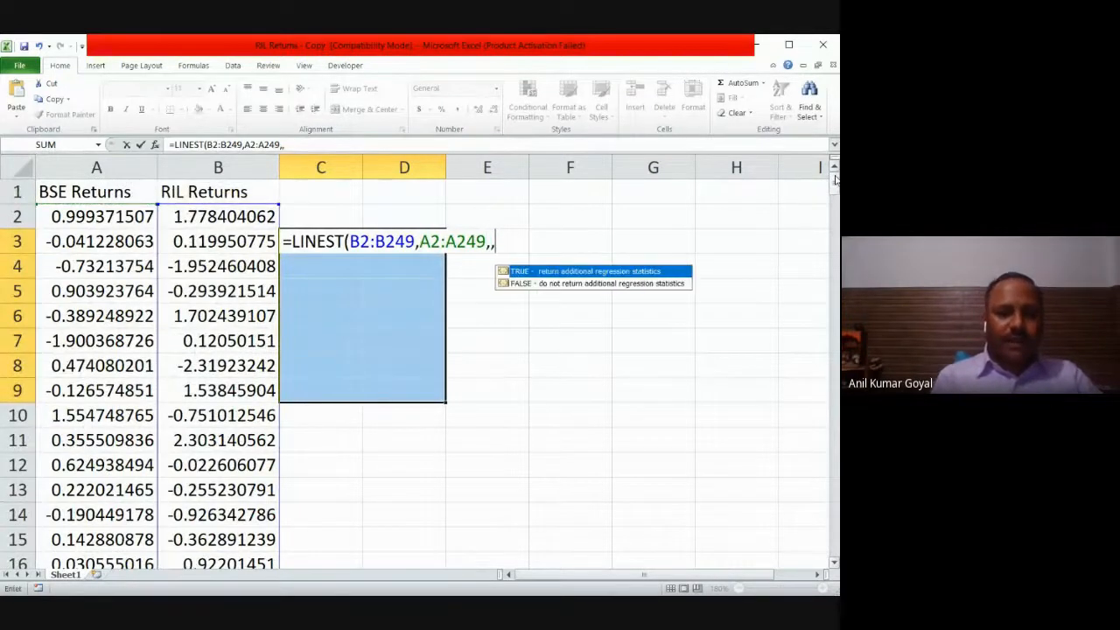
{"action": "type", "text": "TRU"}
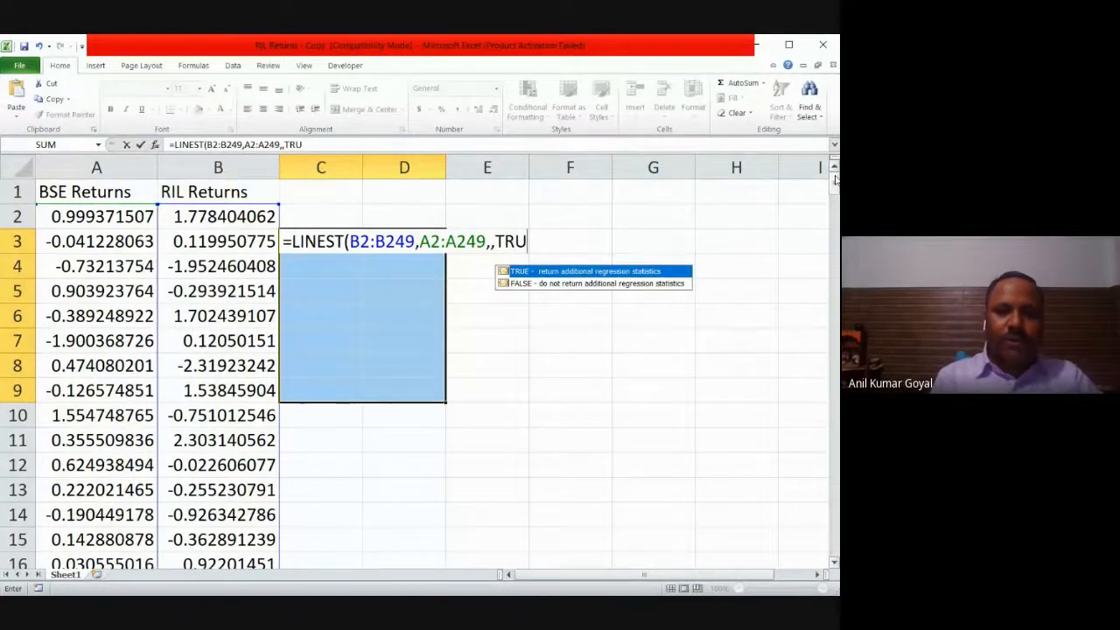
{"action": "type", "text": "E)"}
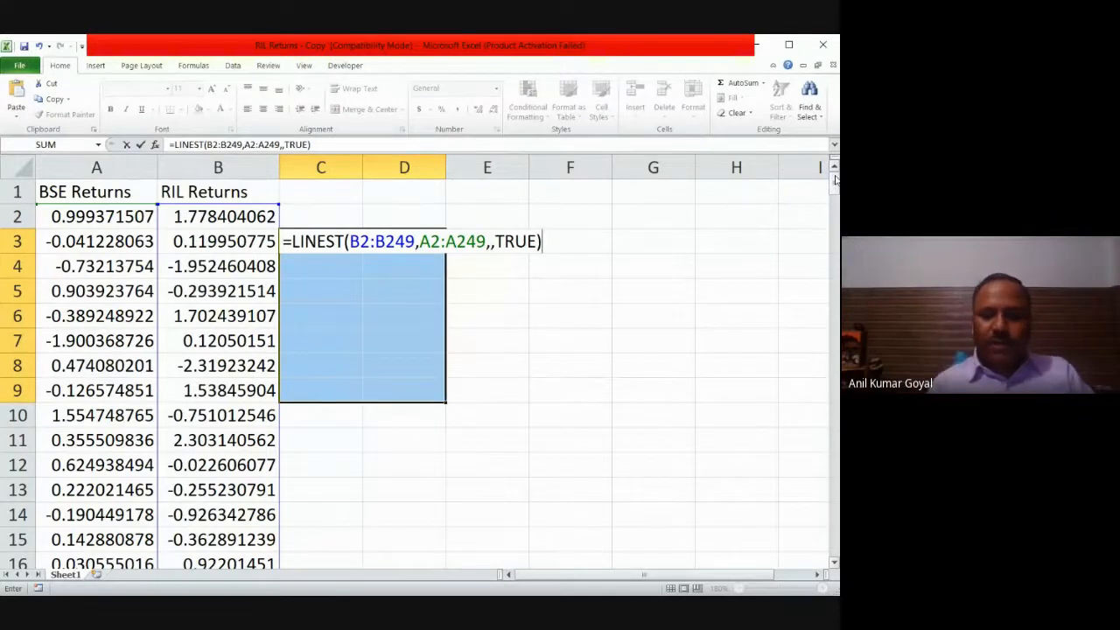
{"action": "key", "text": "ctrl+shift+Return"}
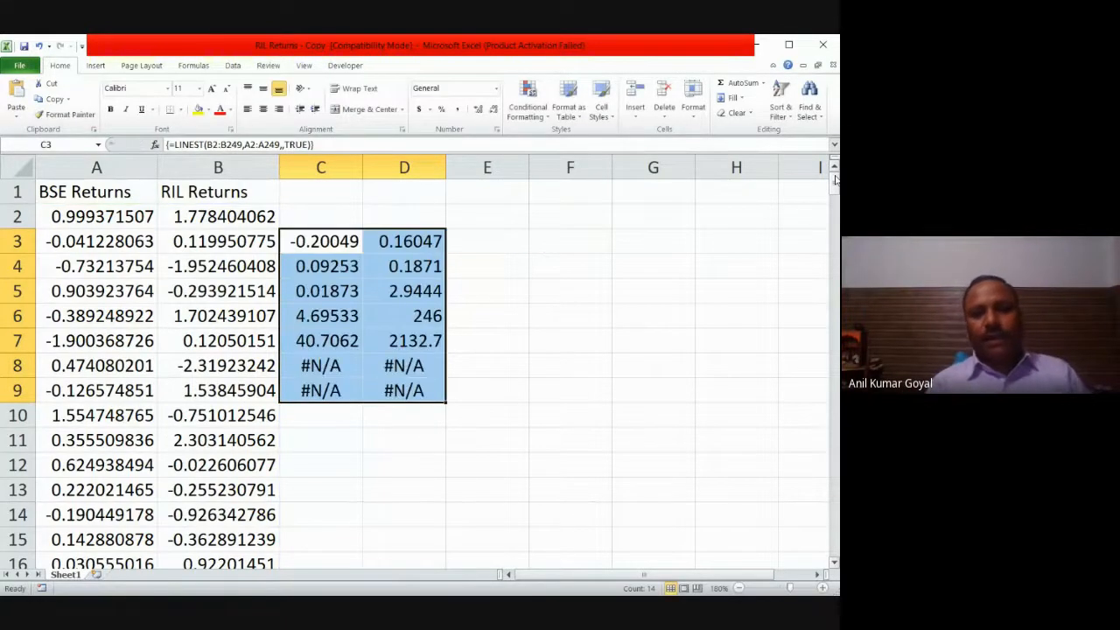
{"action": "left_click", "coordinate": [580, 359]}
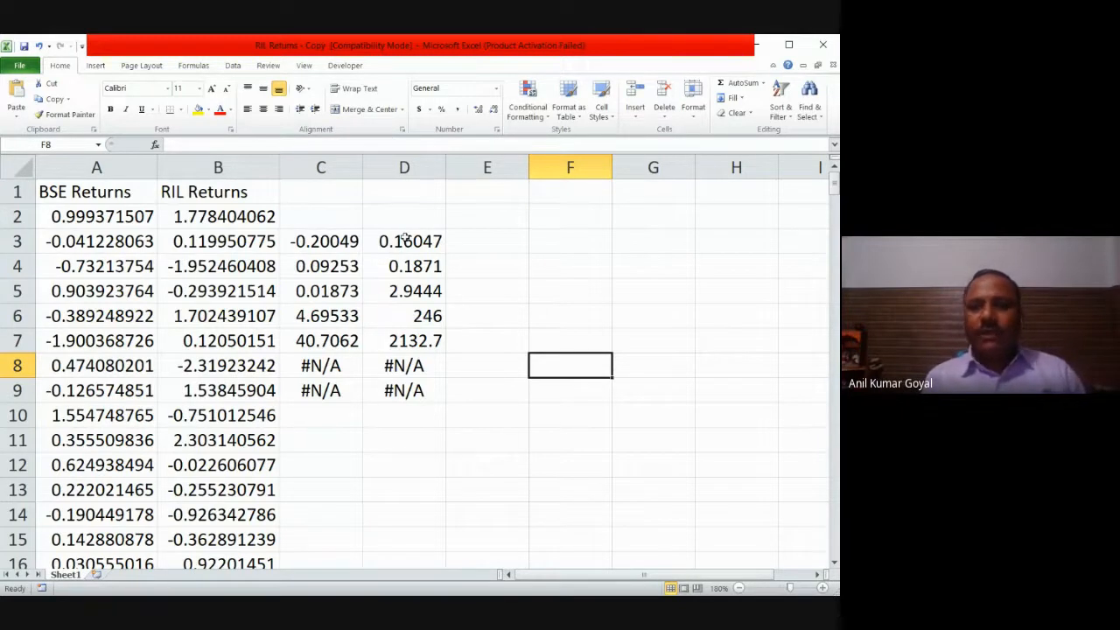
Step: Insert an empty column between the RIL Returns column and the LINEST results
{"action": "left_click", "coordinate": [321, 161]}
{"action": "right_click", "coordinate": [321, 161]}
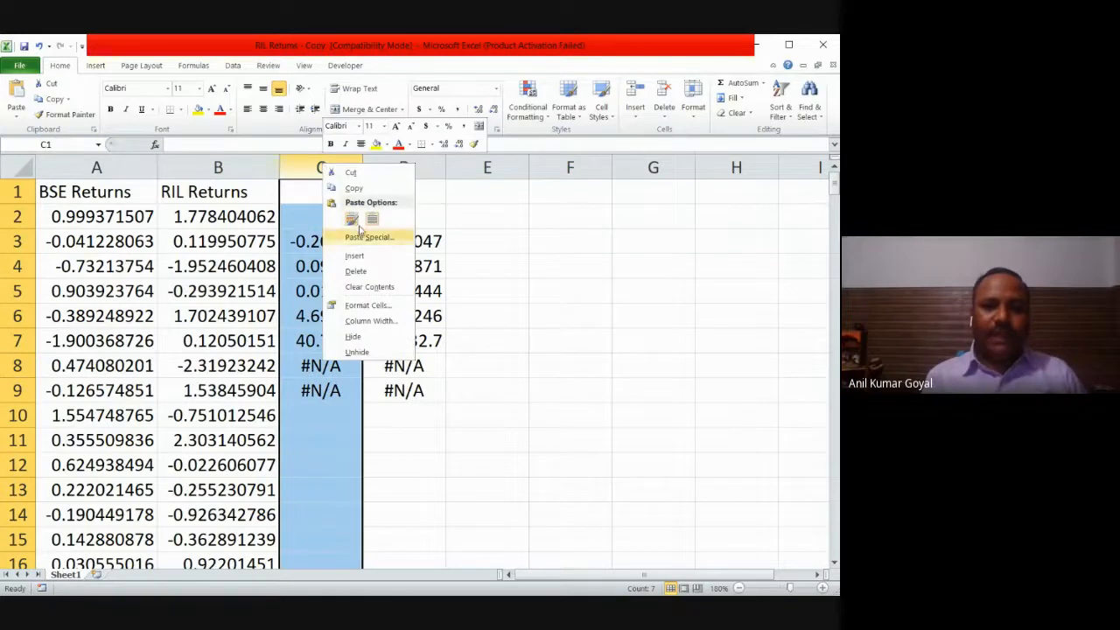
{"action": "left_click", "coordinate": [362, 256]}
{"action": "left_click", "coordinate": [423, 439]}
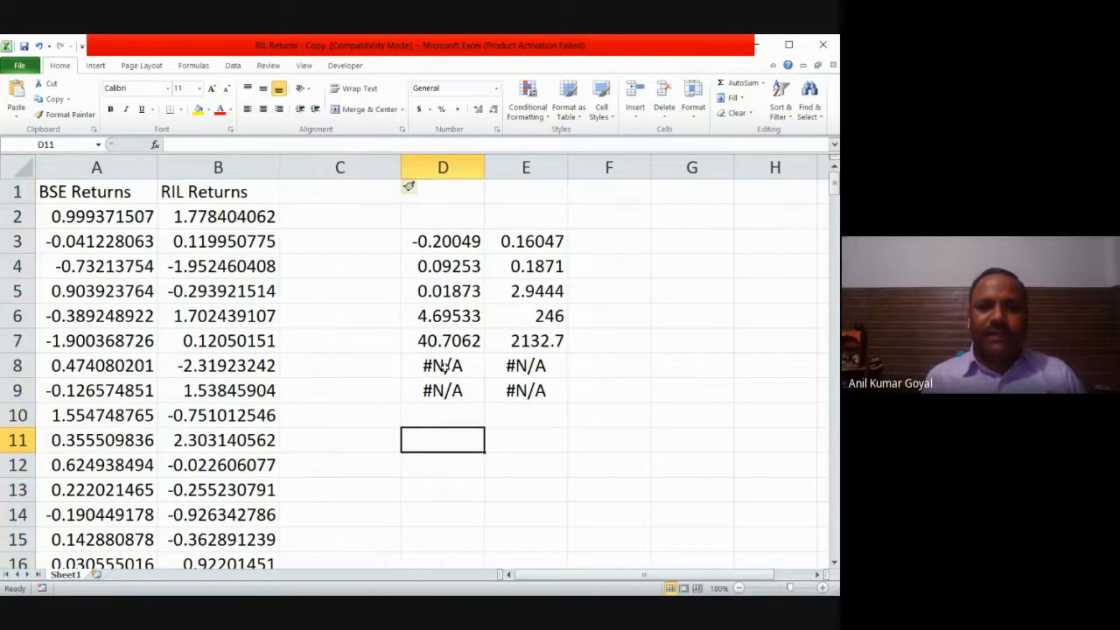
{"action": "left_click_drag", "start_coordinate": [443, 367], "coordinate": [504, 390]}
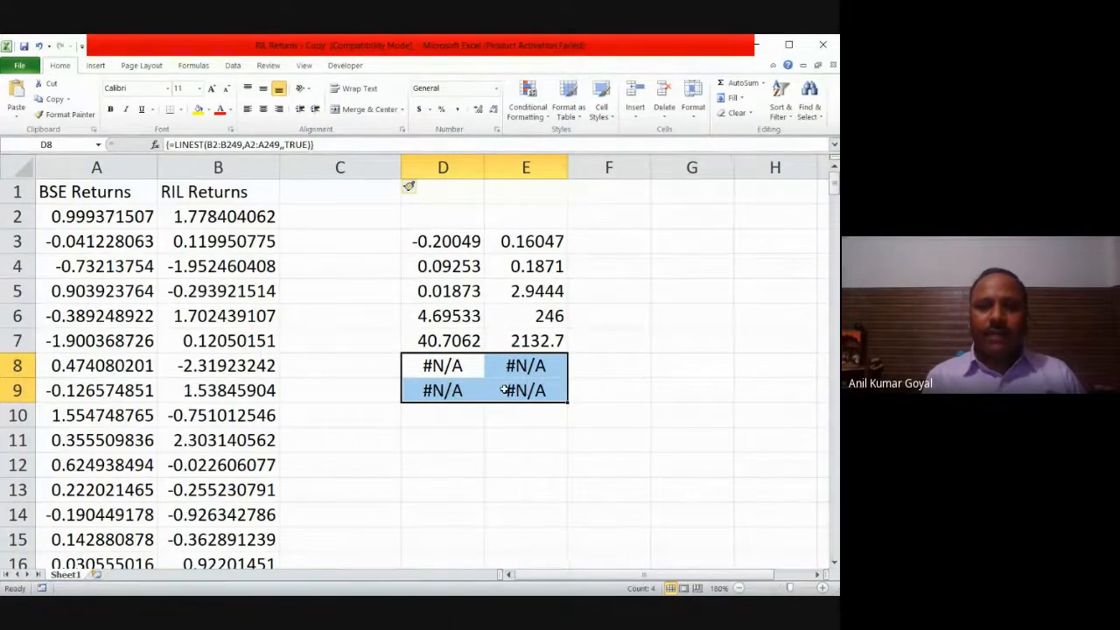
{"action": "left_click_drag", "start_coordinate": [462, 246], "coordinate": [533, 343]}
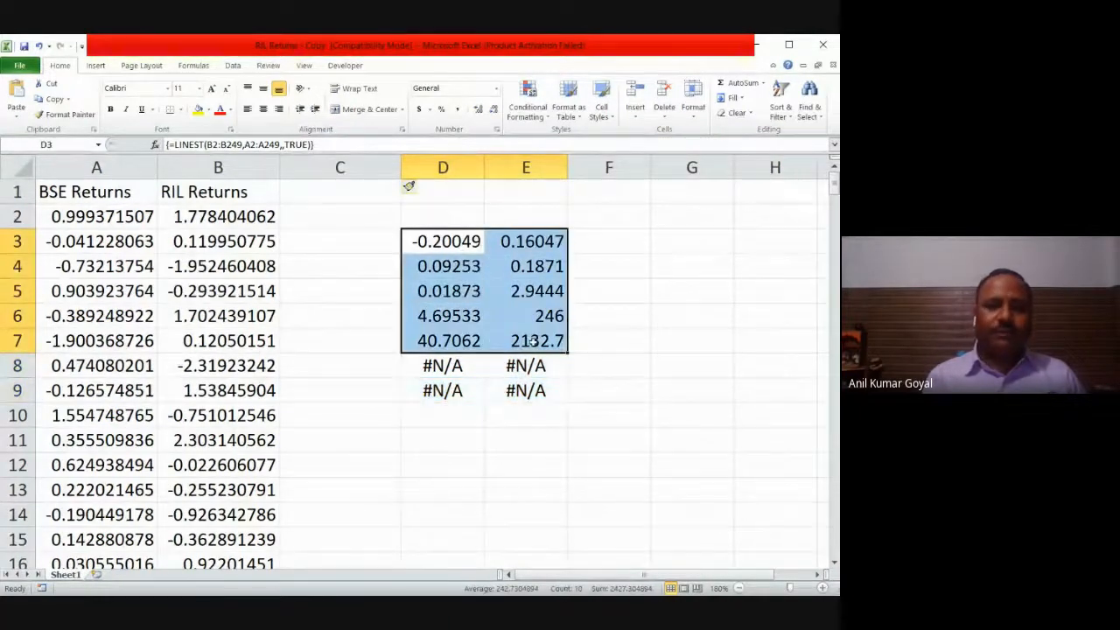
{"action": "left_click", "coordinate": [576, 418]}
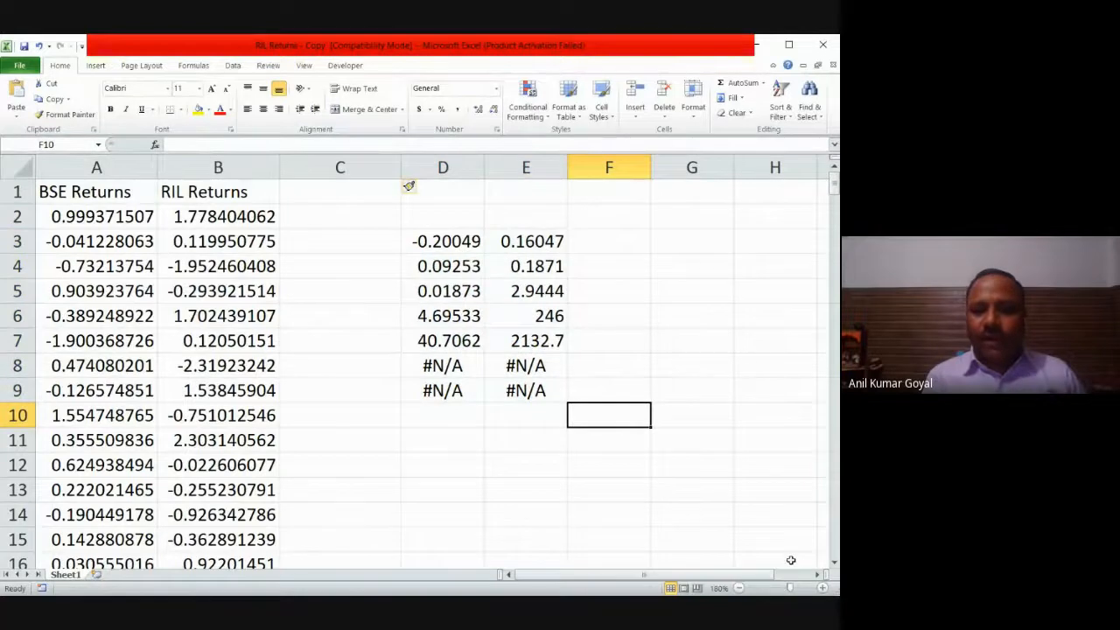
{"action": "left_click", "coordinate": [815, 575]}
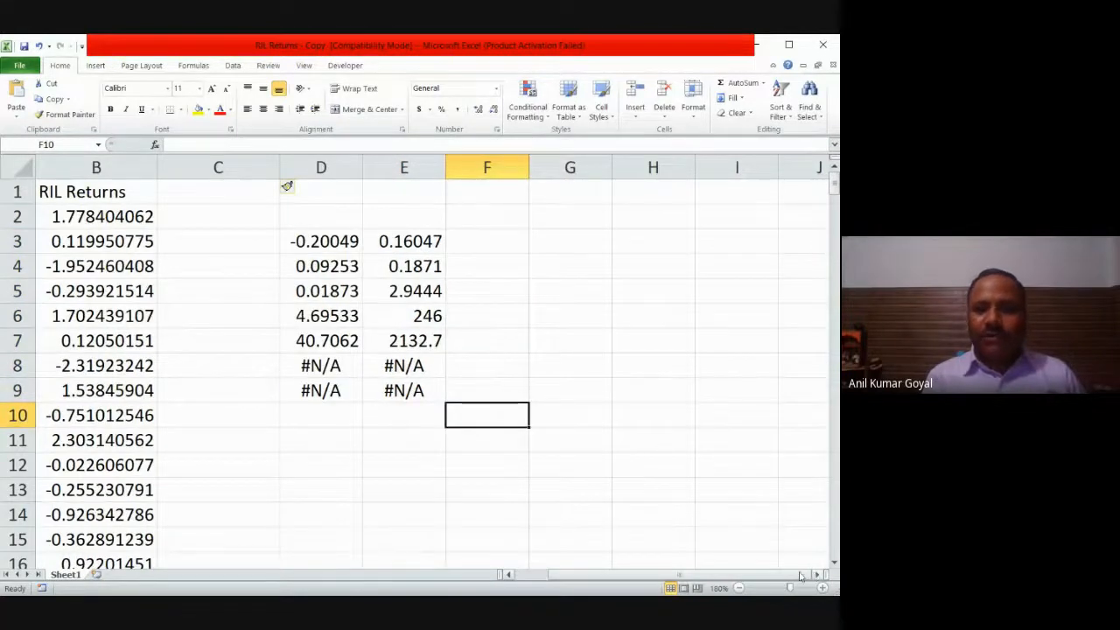
{"action": "left_click_drag", "start_coordinate": [801, 575], "coordinate": [742, 578]}
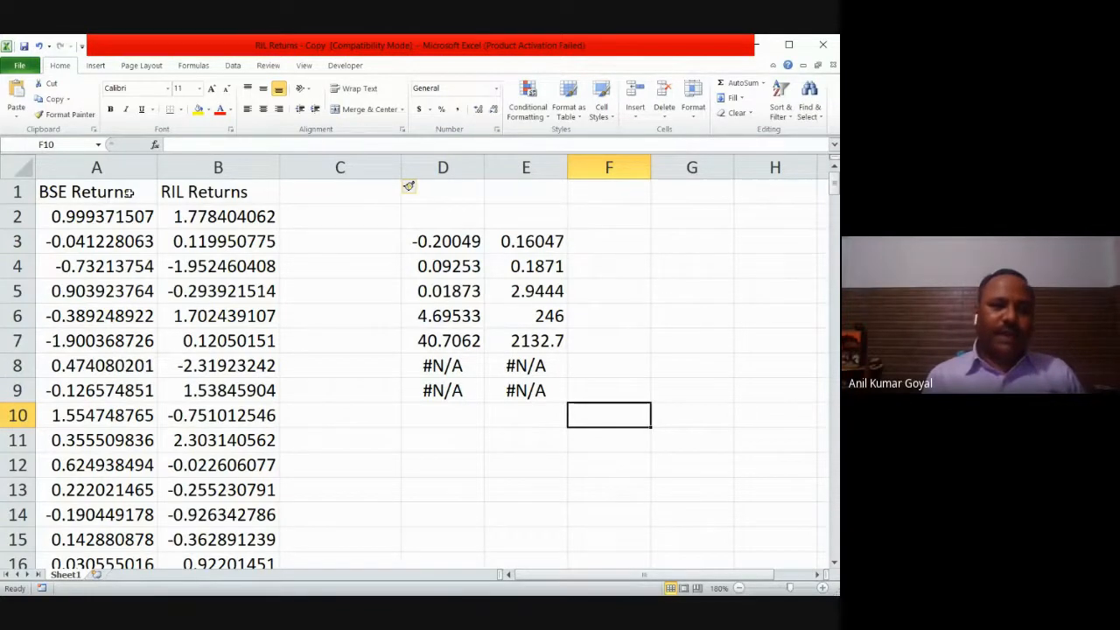
Step: Insert a markers-only scatter chart from the BSE and RIL returns in A1:B249, including the headers
{"action": "left_click", "coordinate": [129, 192]}
{"action": "key", "text": "shift+Right"}
{"action": "key", "text": "ctrl+shift+Down"}
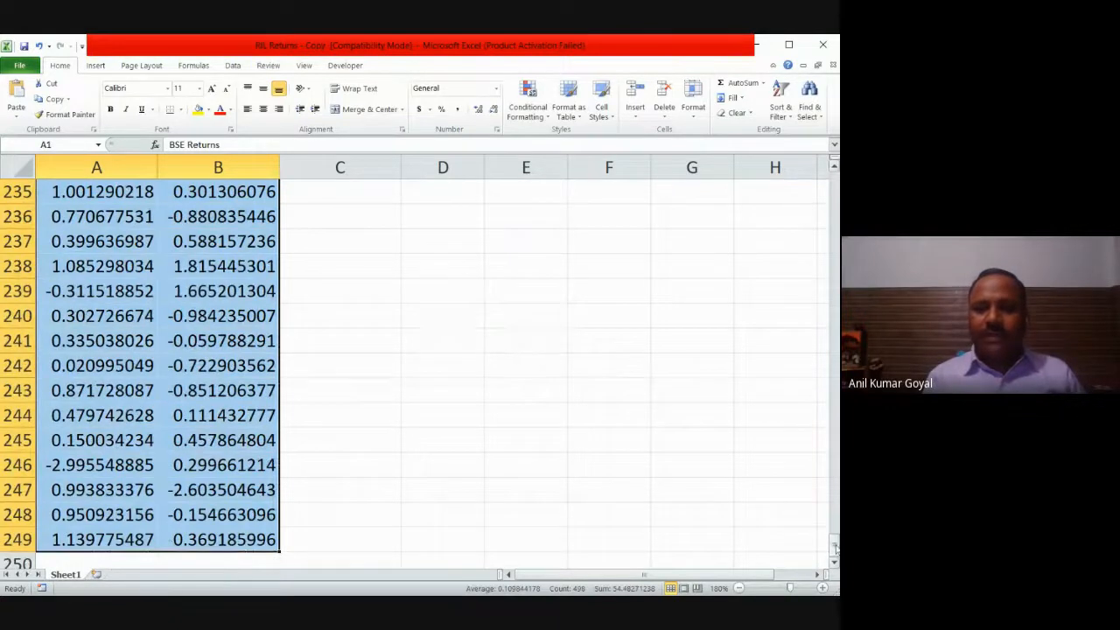
{"action": "left_click_drag", "start_coordinate": [834, 547], "coordinate": [836, 176]}
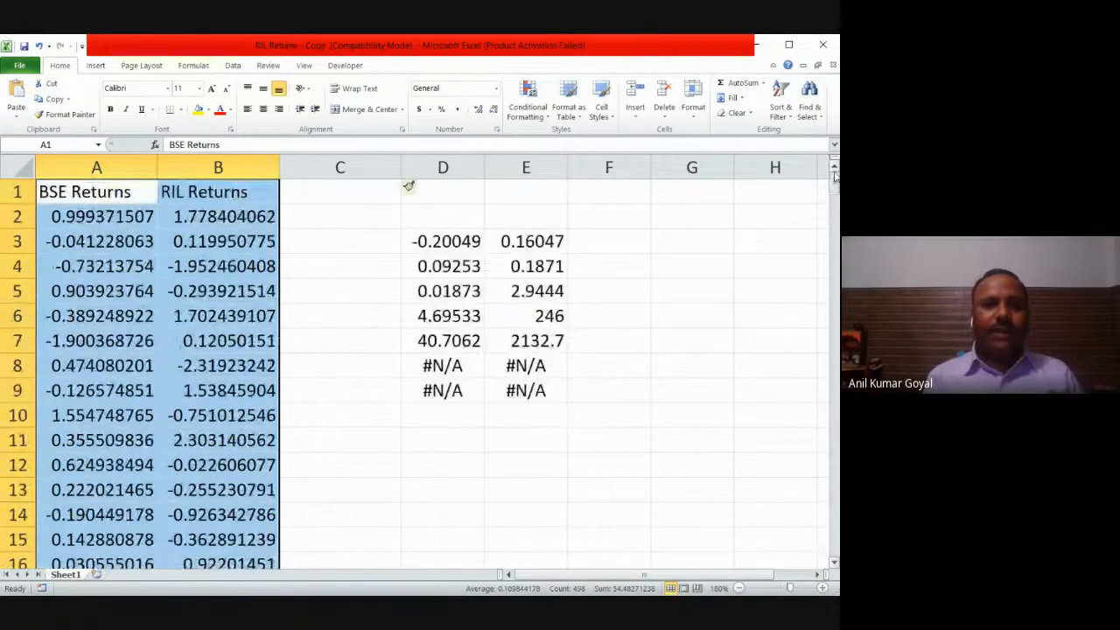
{"action": "left_click", "coordinate": [96, 67]}
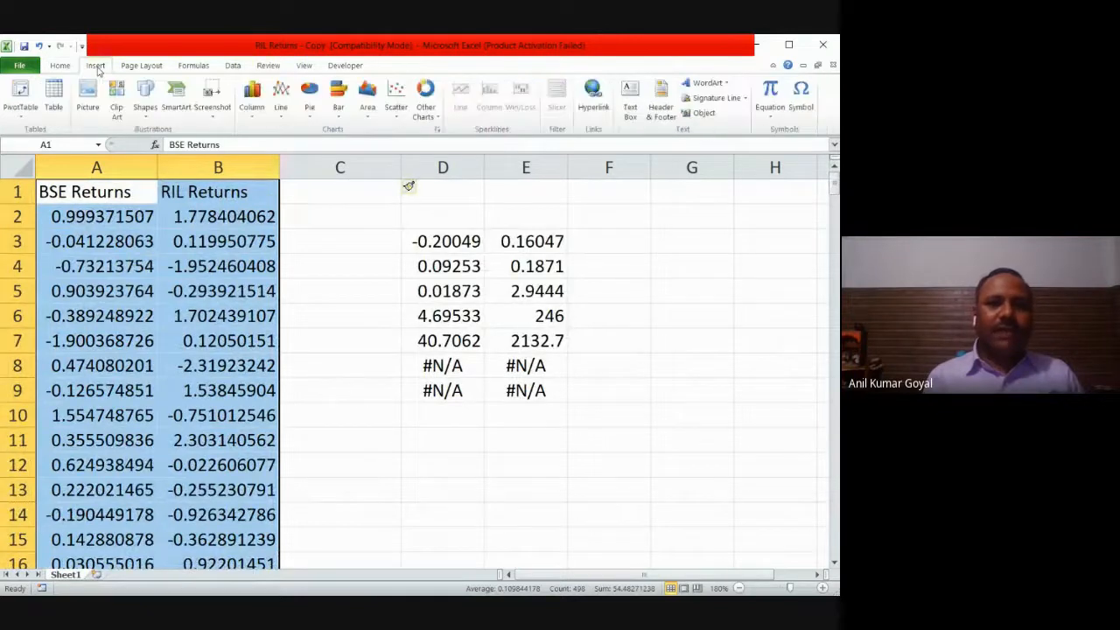
{"action": "left_click", "coordinate": [398, 112]}
{"action": "left_click", "coordinate": [402, 155]}
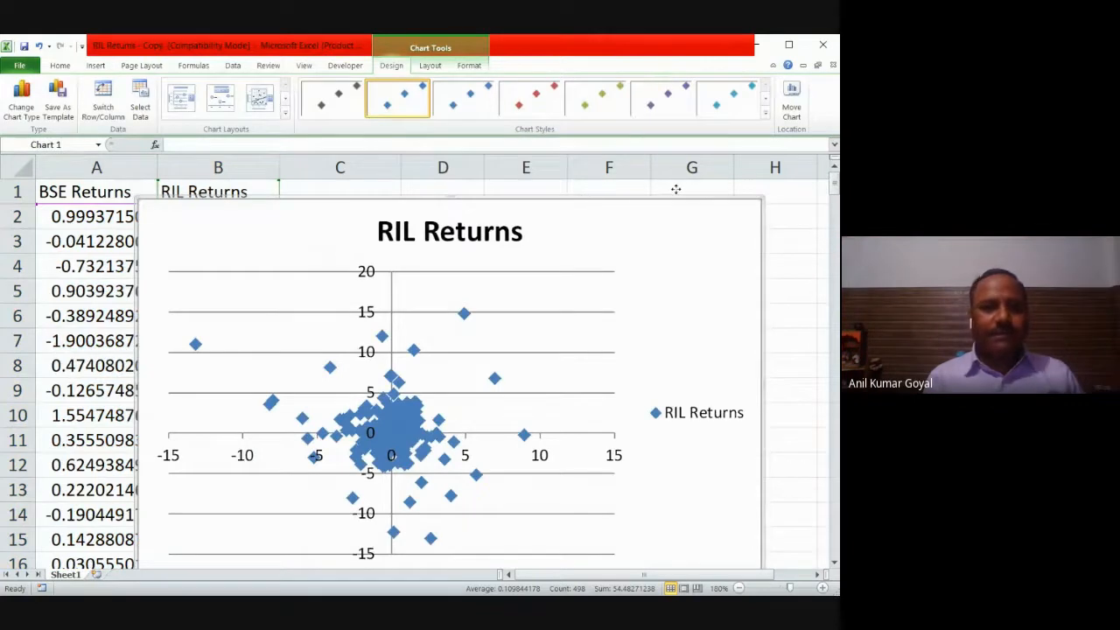
Step: Move the scatter chart off the data so it sits beside the LINEST results, starting in column F
{"action": "left_click_drag", "start_coordinate": [675, 189], "coordinate": [770, 178]}
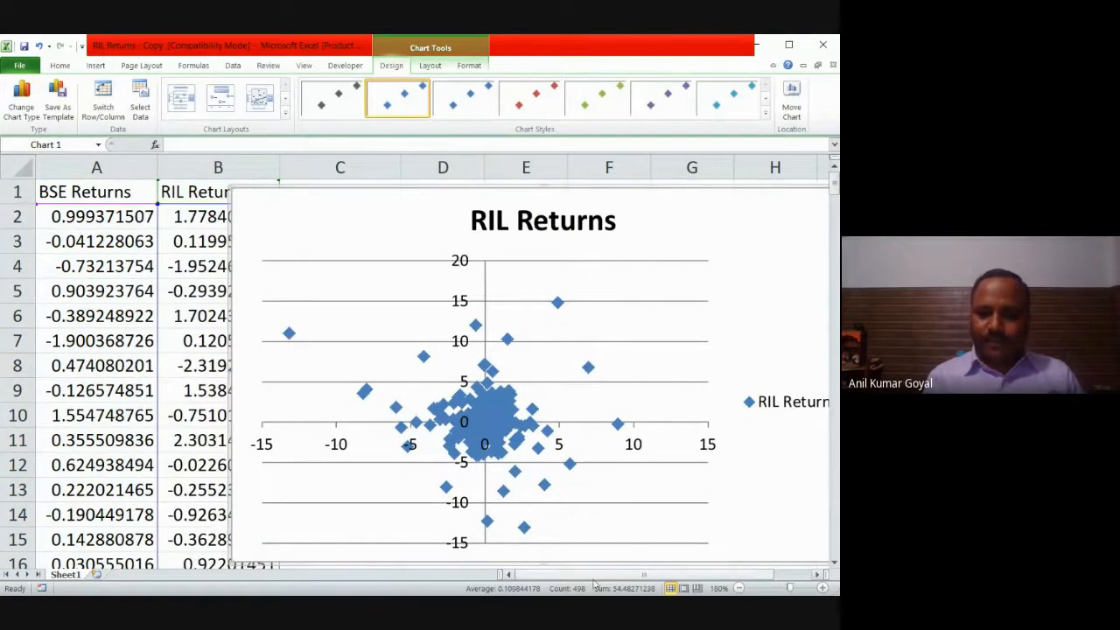
{"action": "left_click", "coordinate": [816, 575]}
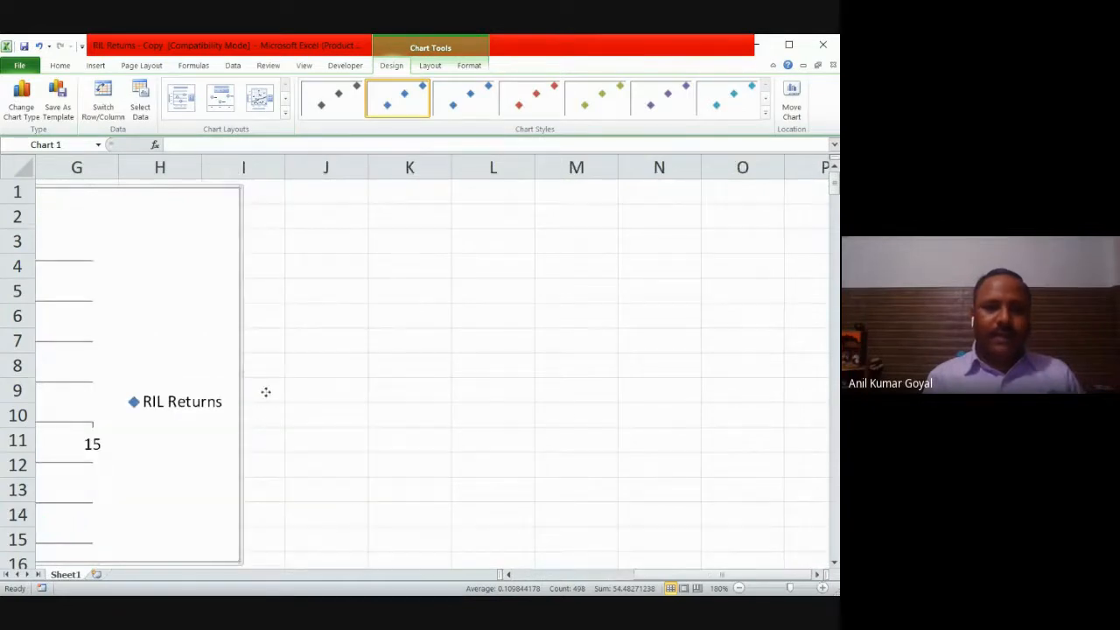
{"action": "left_click_drag", "start_coordinate": [569, 416], "coordinate": [767, 405]}
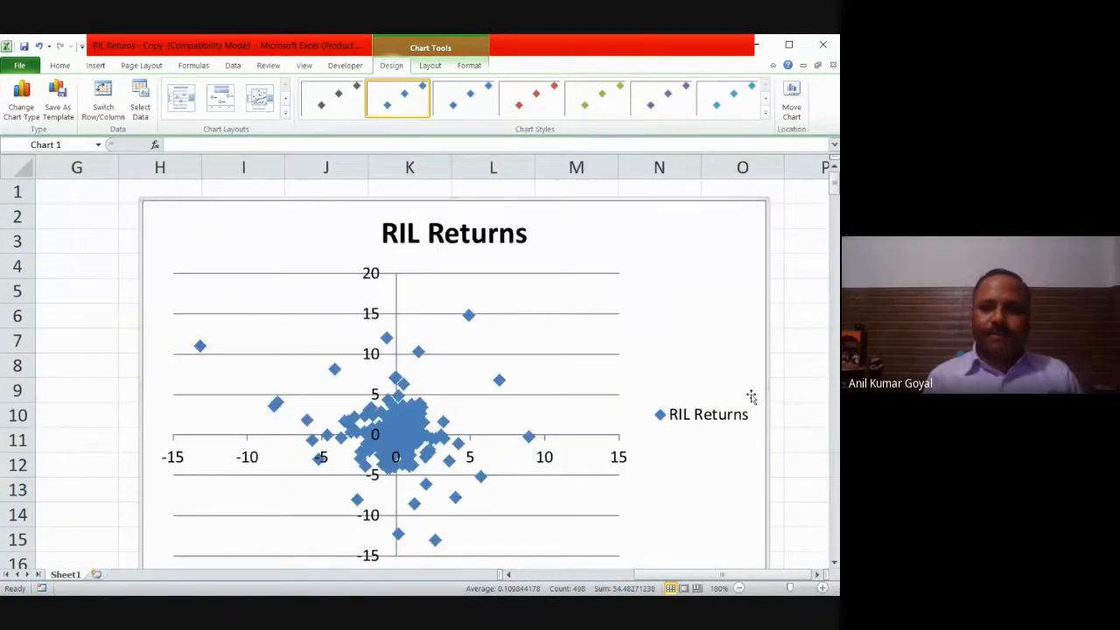
{"action": "left_click_drag", "start_coordinate": [739, 578], "coordinate": [694, 578]}
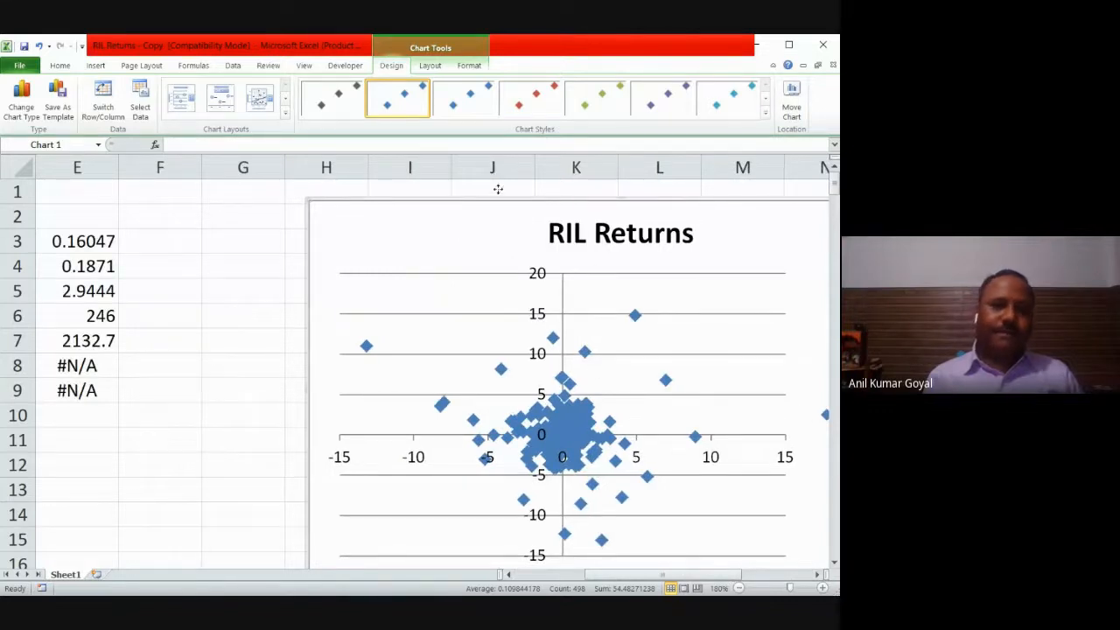
{"action": "left_click_drag", "start_coordinate": [433, 183], "coordinate": [435, 186]}
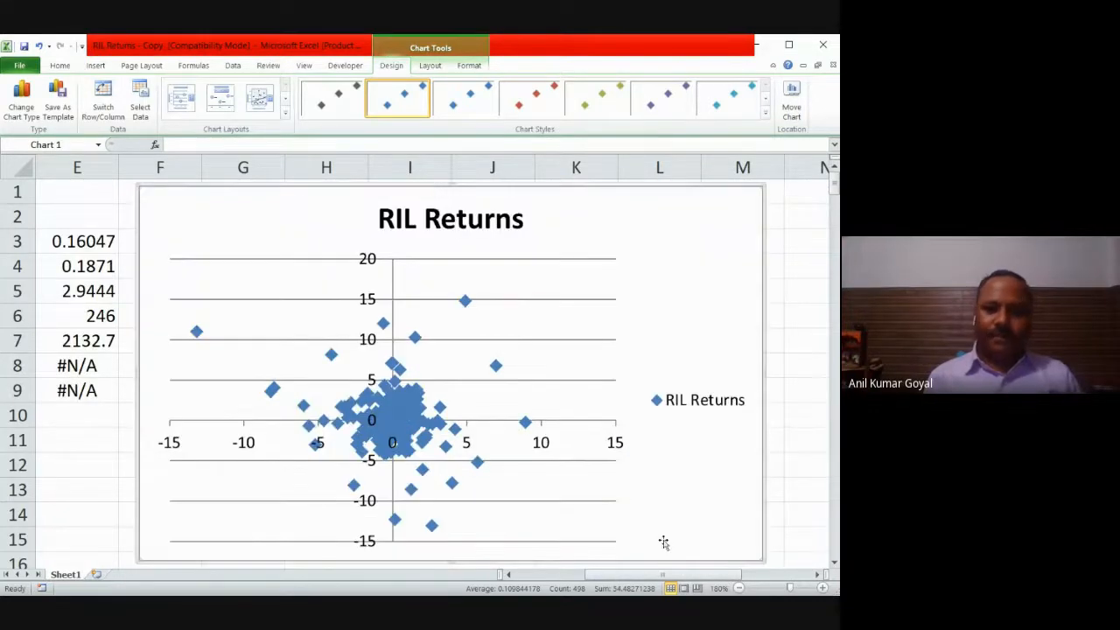
{"action": "left_click_drag", "start_coordinate": [671, 575], "coordinate": [642, 574]}
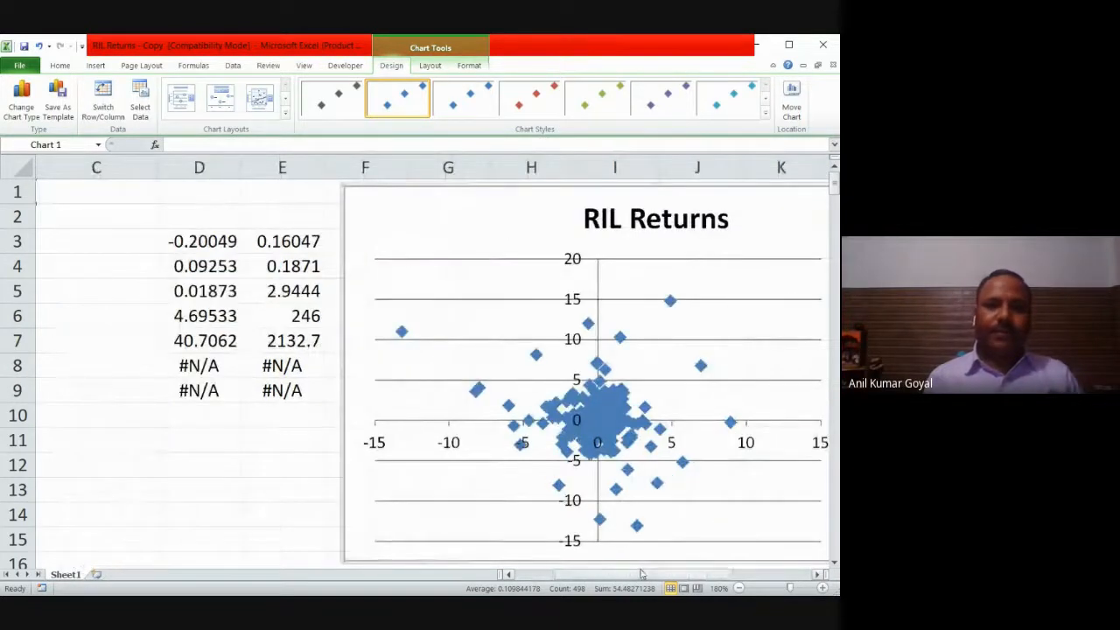
{"action": "right_click", "coordinate": [571, 359]}
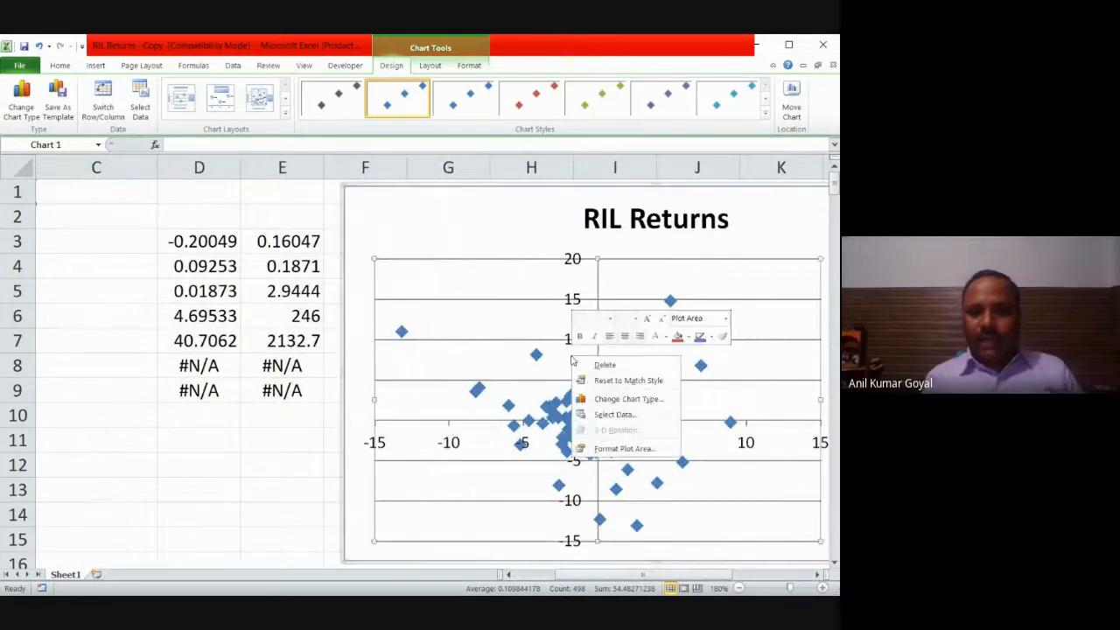
{"action": "left_click", "coordinate": [482, 254]}
{"action": "right_click", "coordinate": [483, 315]}
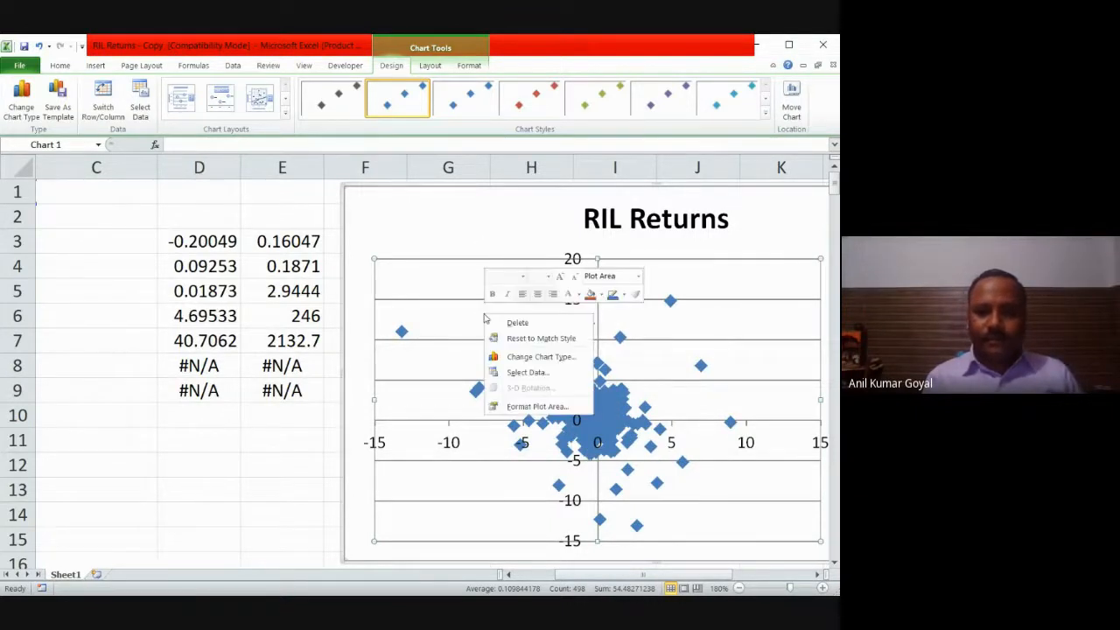
{"action": "left_click", "coordinate": [409, 550]}
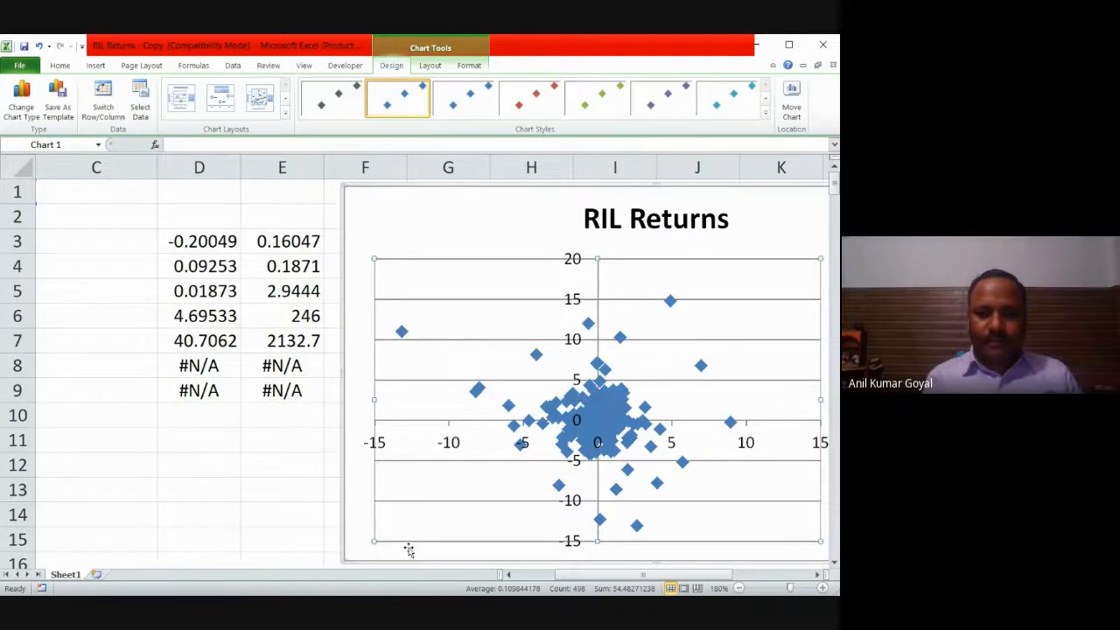
{"action": "left_click", "coordinate": [292, 513]}
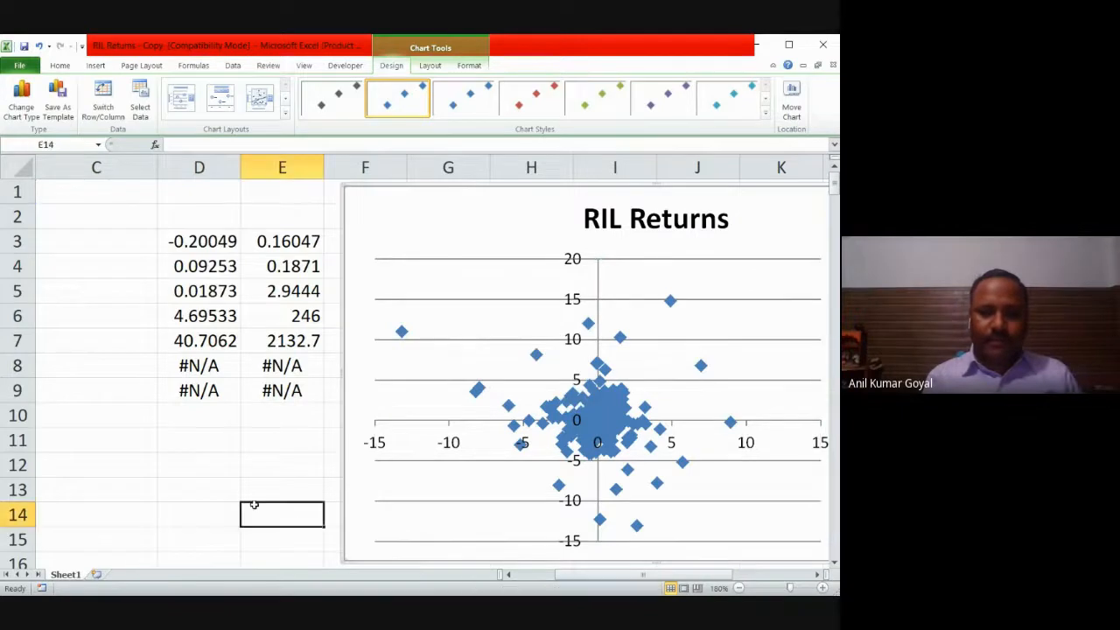
{"action": "right_click", "coordinate": [366, 505]}
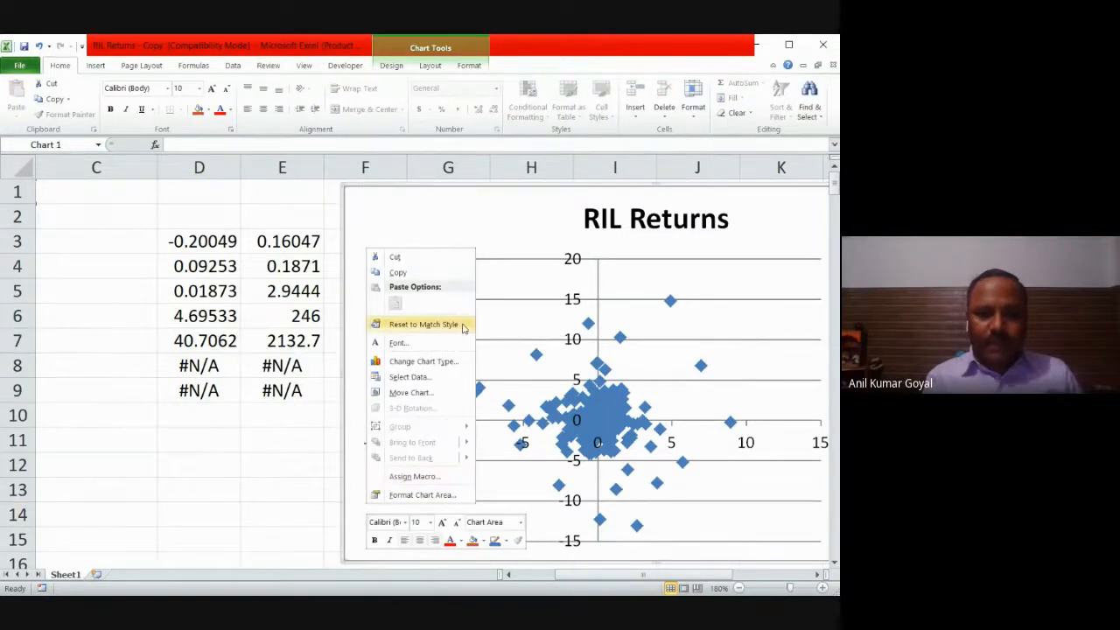
{"action": "left_click", "coordinate": [500, 213]}
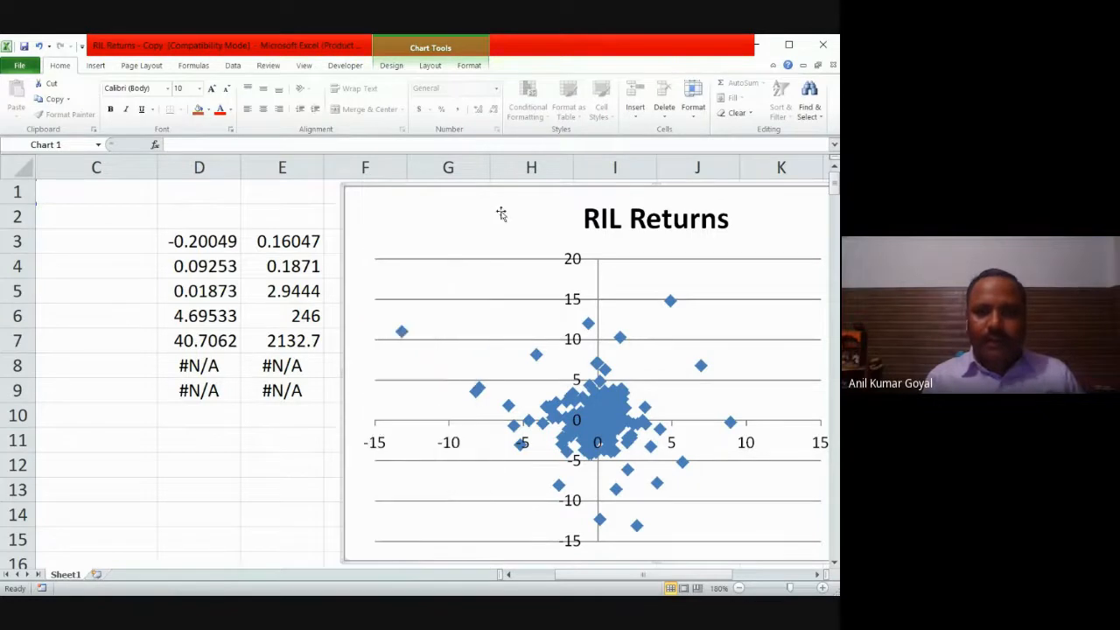
{"action": "right_click", "coordinate": [501, 213]}
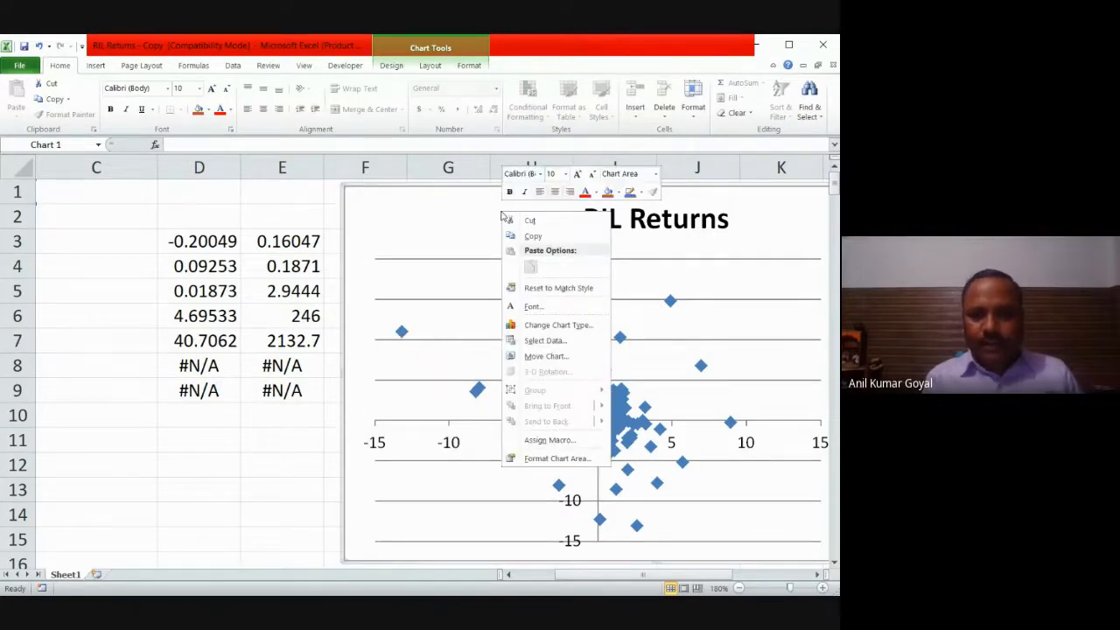
{"action": "left_click", "coordinate": [481, 423]}
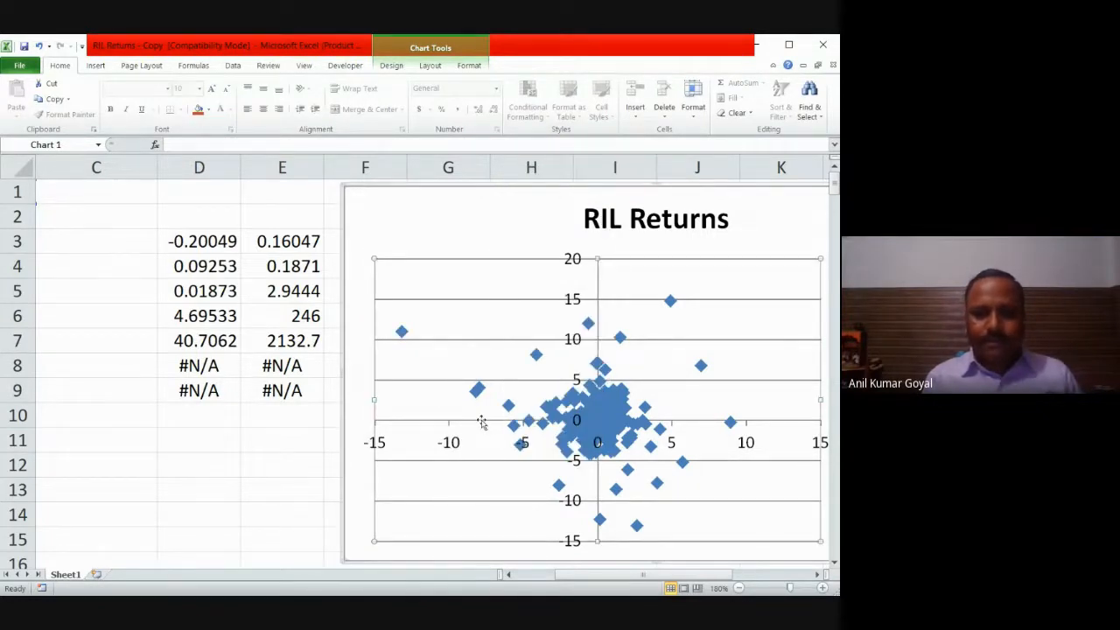
{"action": "right_click", "coordinate": [482, 422]}
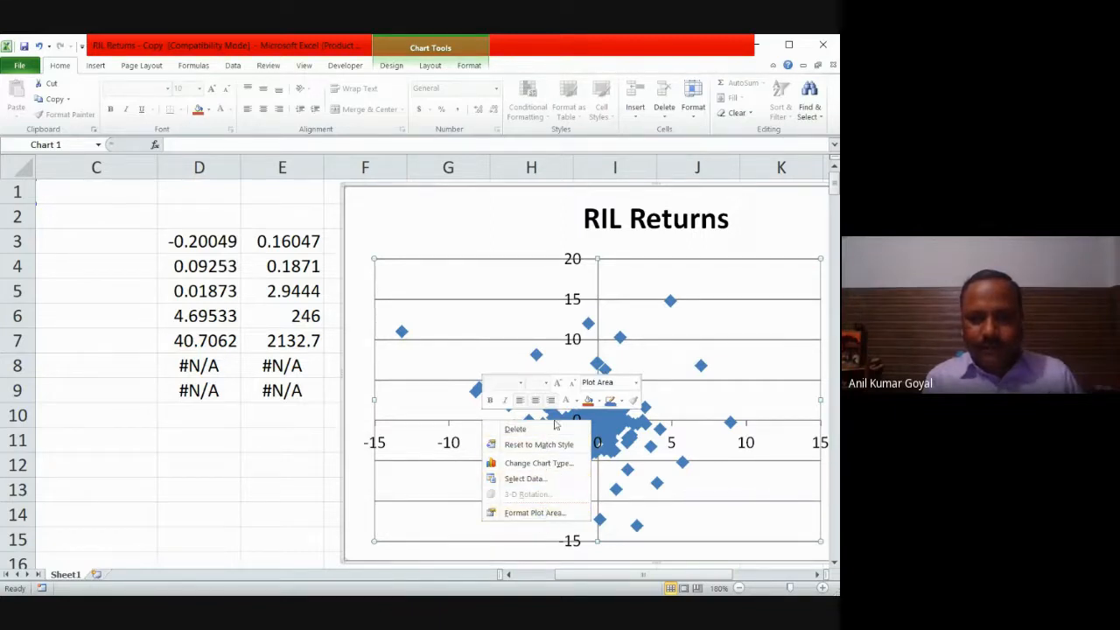
{"action": "left_click", "coordinate": [525, 312]}
{"action": "right_click", "coordinate": [525, 312]}
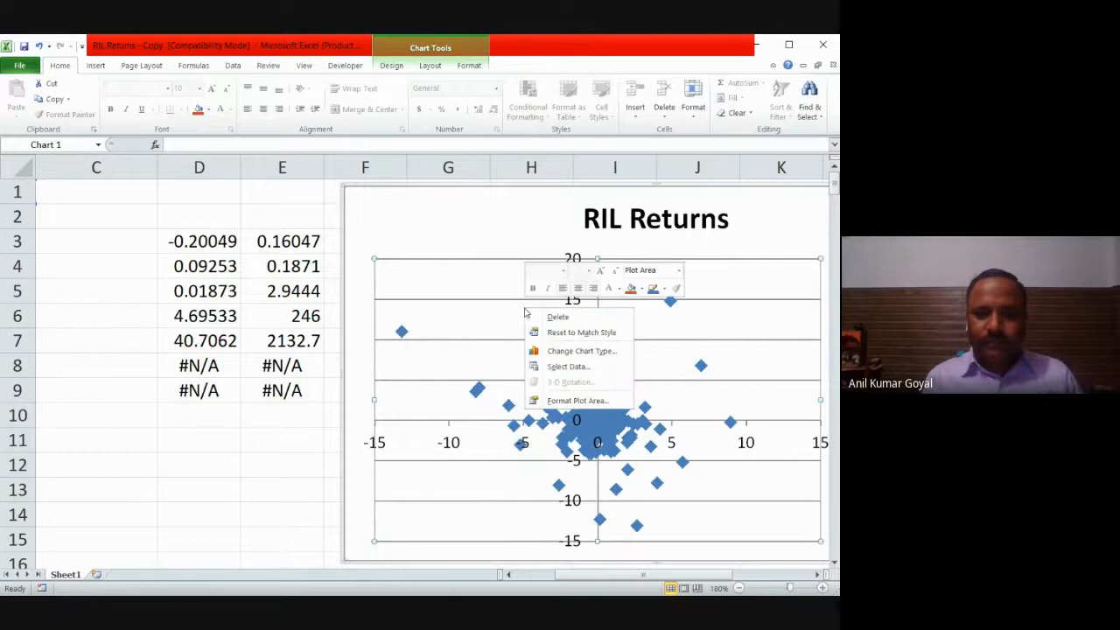
{"action": "right_click", "coordinate": [503, 444]}
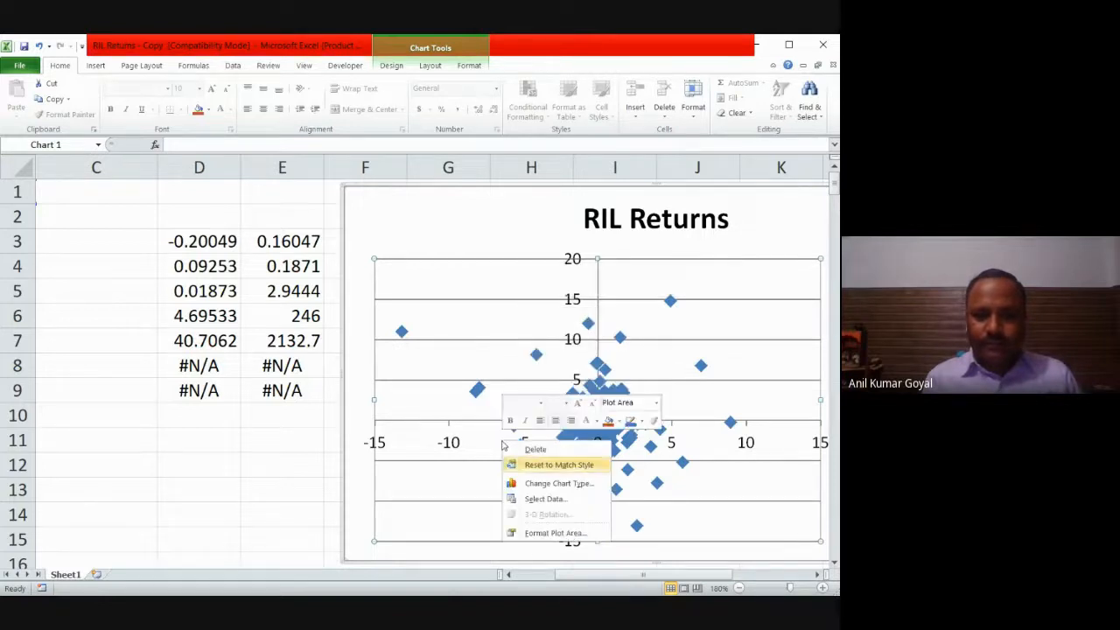
{"action": "key", "text": "Escape"}
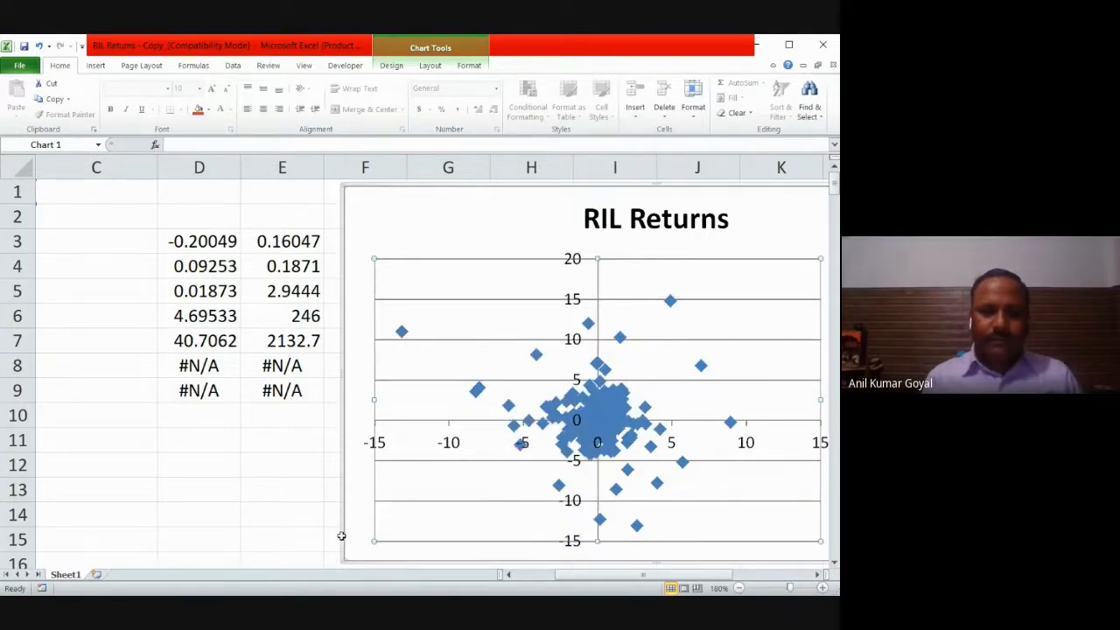
Step: Shrink the scatter chart and move it next to the LINEST results, starting in column F around row 3
{"action": "left_click_drag", "start_coordinate": [346, 558], "coordinate": [508, 385]}
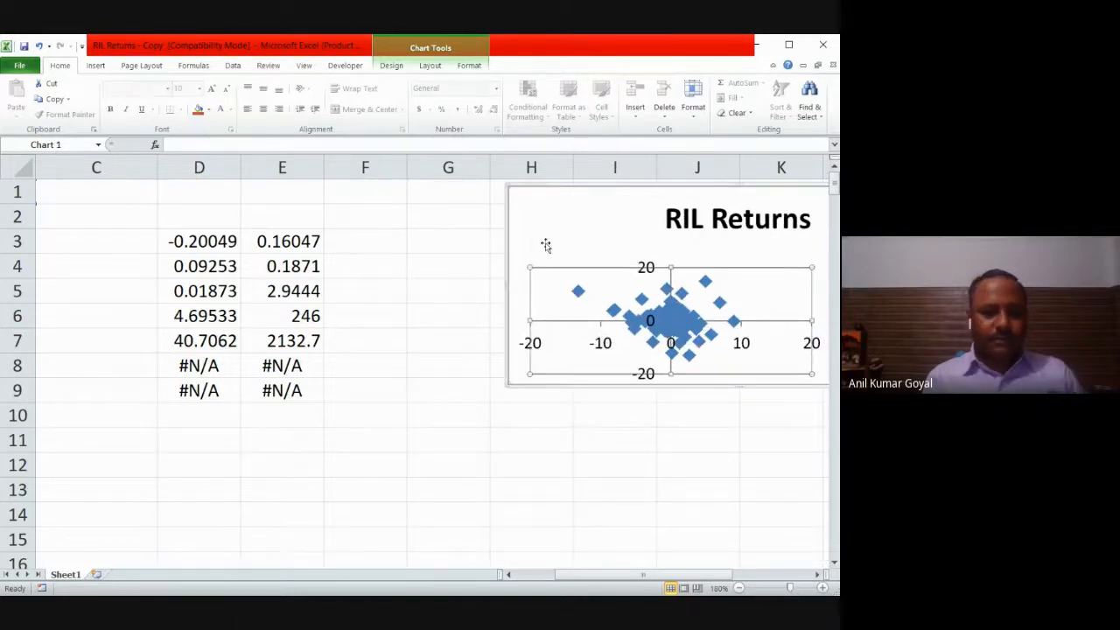
{"action": "left_click_drag", "start_coordinate": [547, 234], "coordinate": [400, 297]}
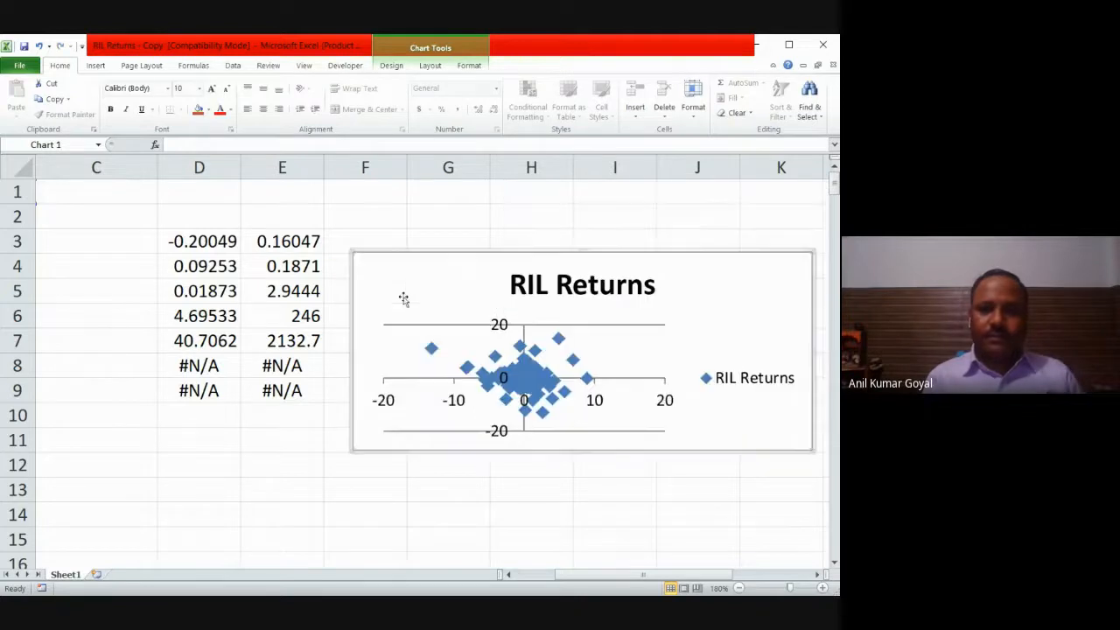
{"action": "right_click", "coordinate": [483, 353]}
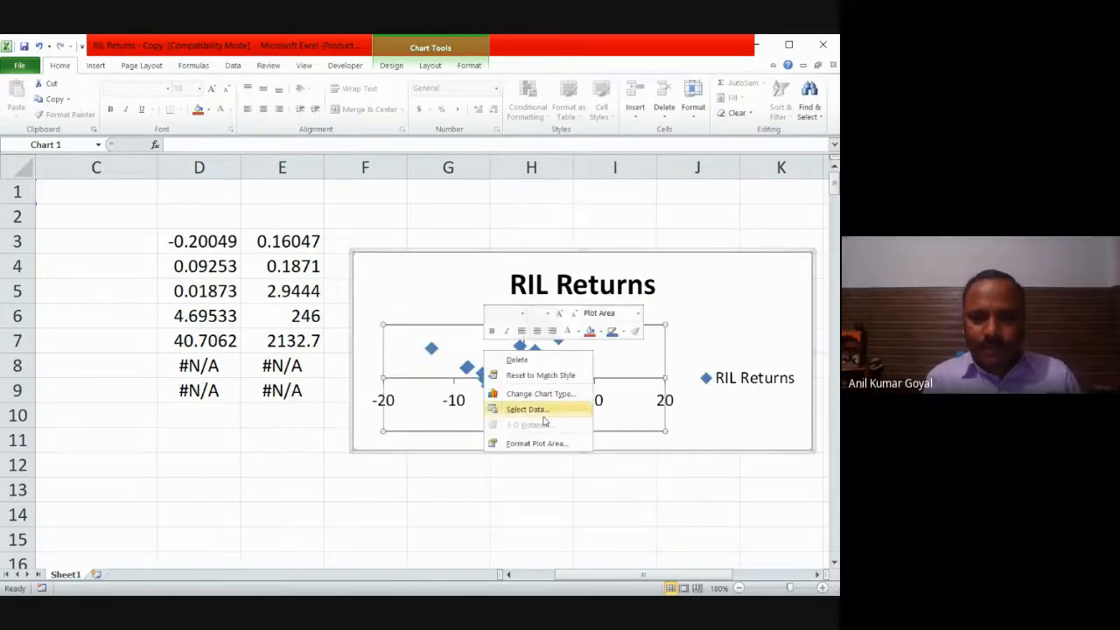
{"action": "left_click", "coordinate": [543, 473]}
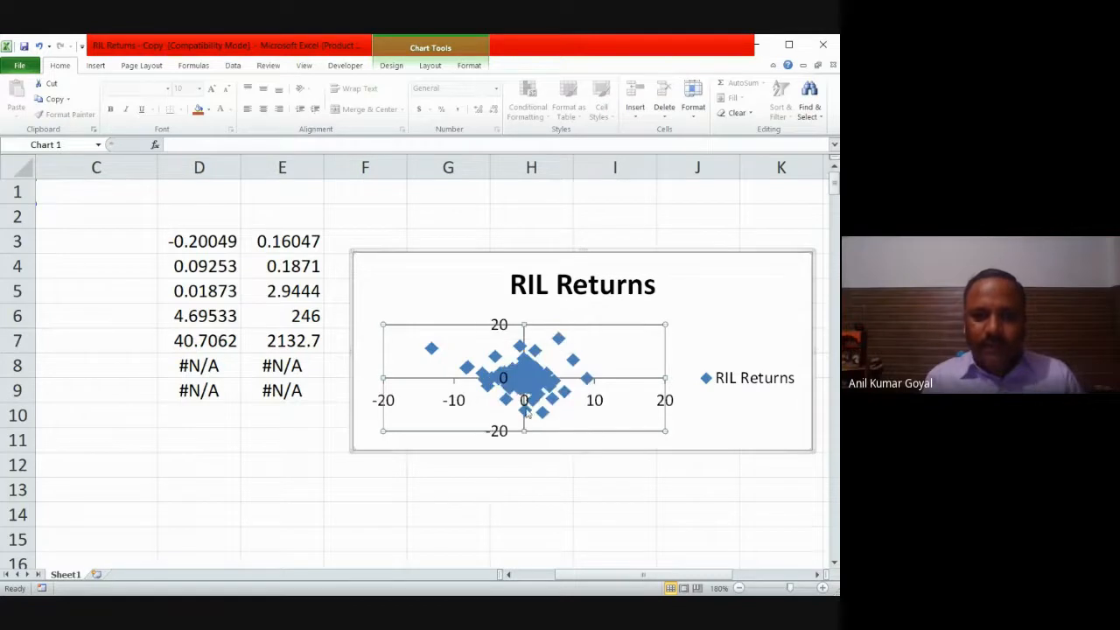
{"action": "left_click", "coordinate": [561, 490]}
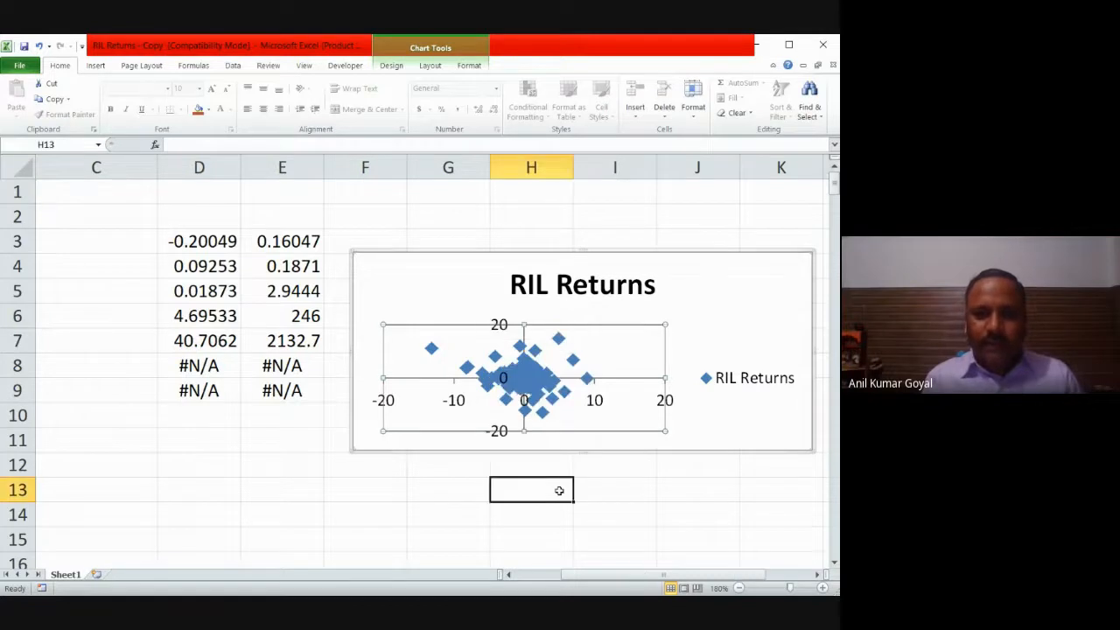
Step: Enlarge the scatter chart by its lower corner so it spans from column E to K and down to row 15
{"action": "left_click", "coordinate": [355, 449]}
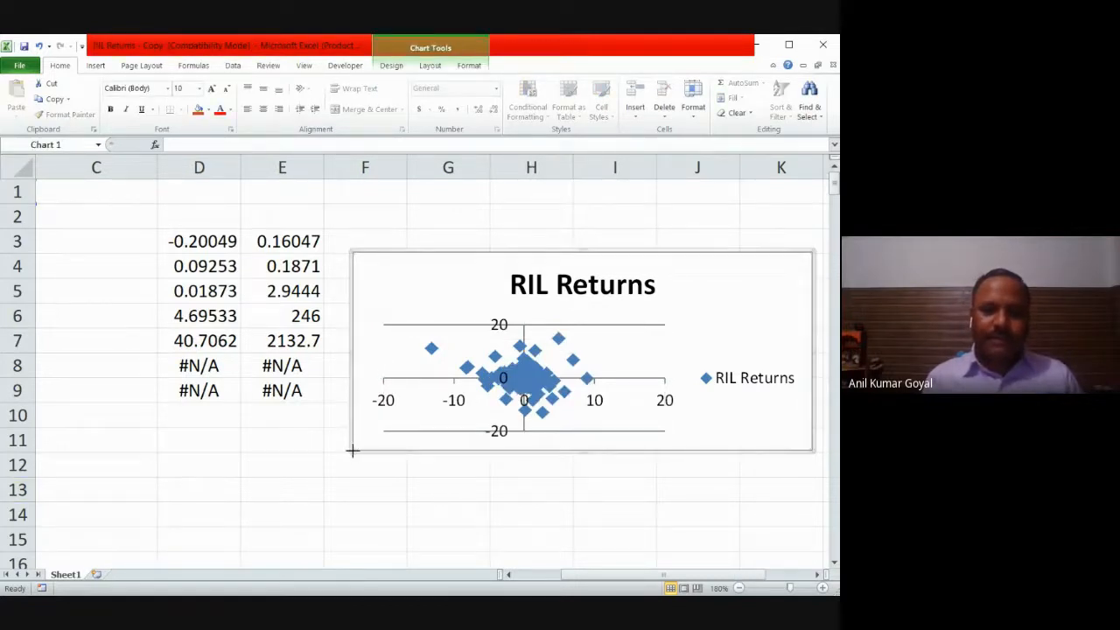
{"action": "left_click_drag", "start_coordinate": [320, 518], "coordinate": [264, 560]}
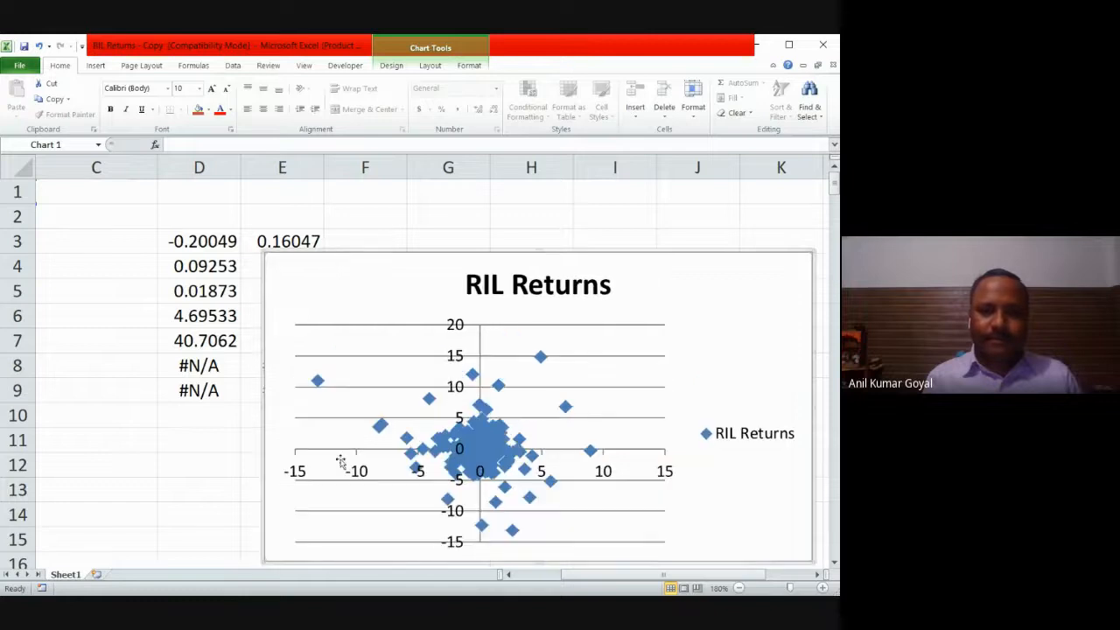
{"action": "right_click", "coordinate": [346, 452]}
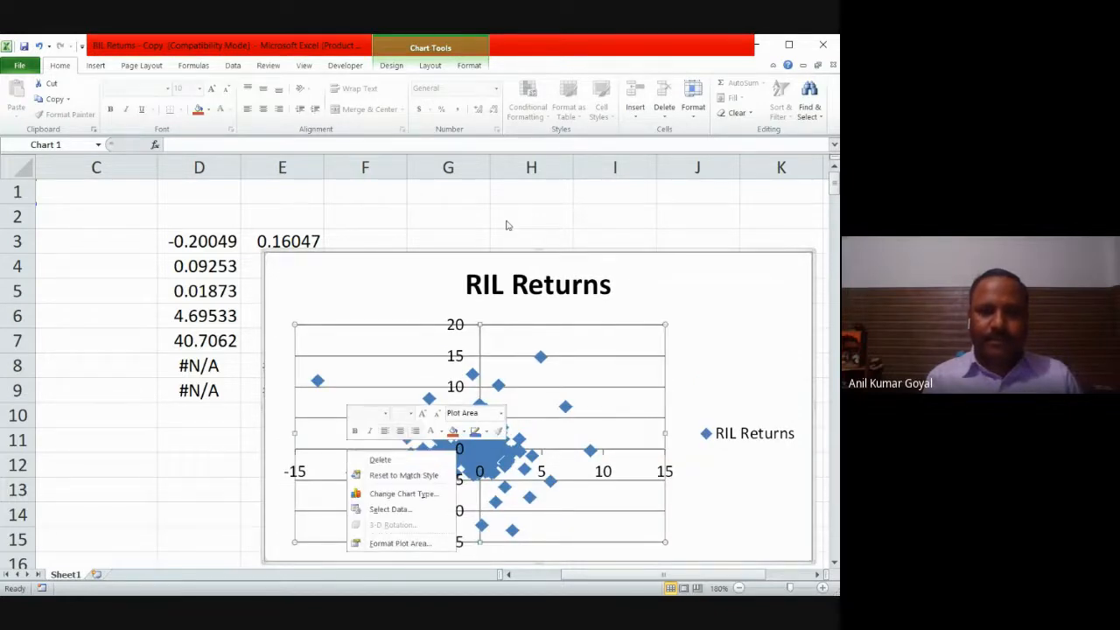
{"action": "key", "text": "Escape"}
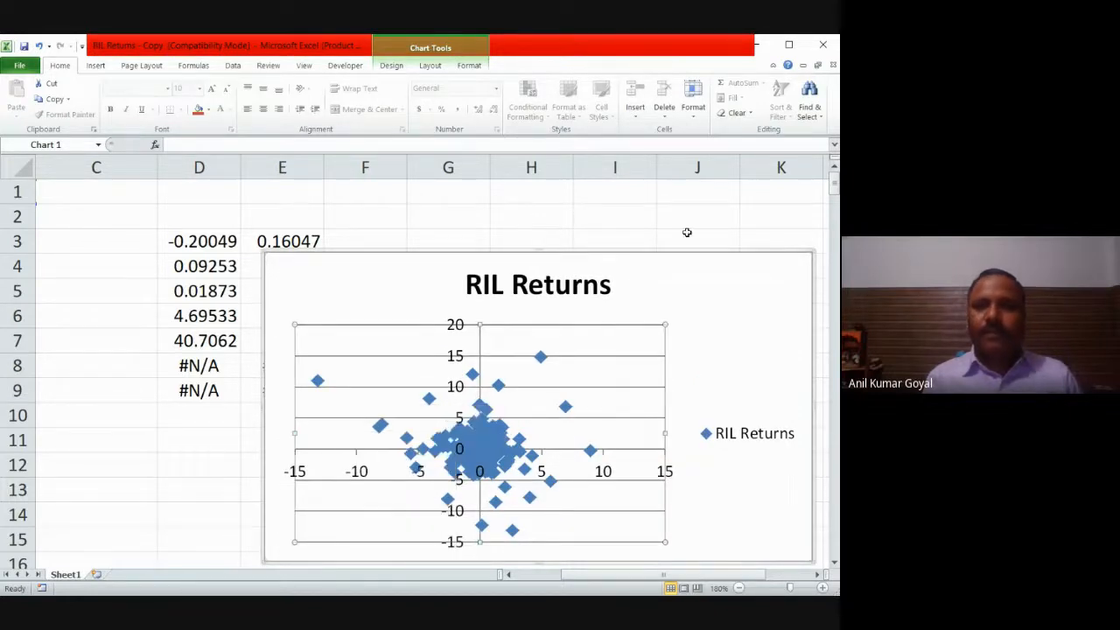
Step: Maximize the Excel window
{"action": "left_click", "coordinate": [789, 45]}
{"action": "left_click", "coordinate": [653, 379]}
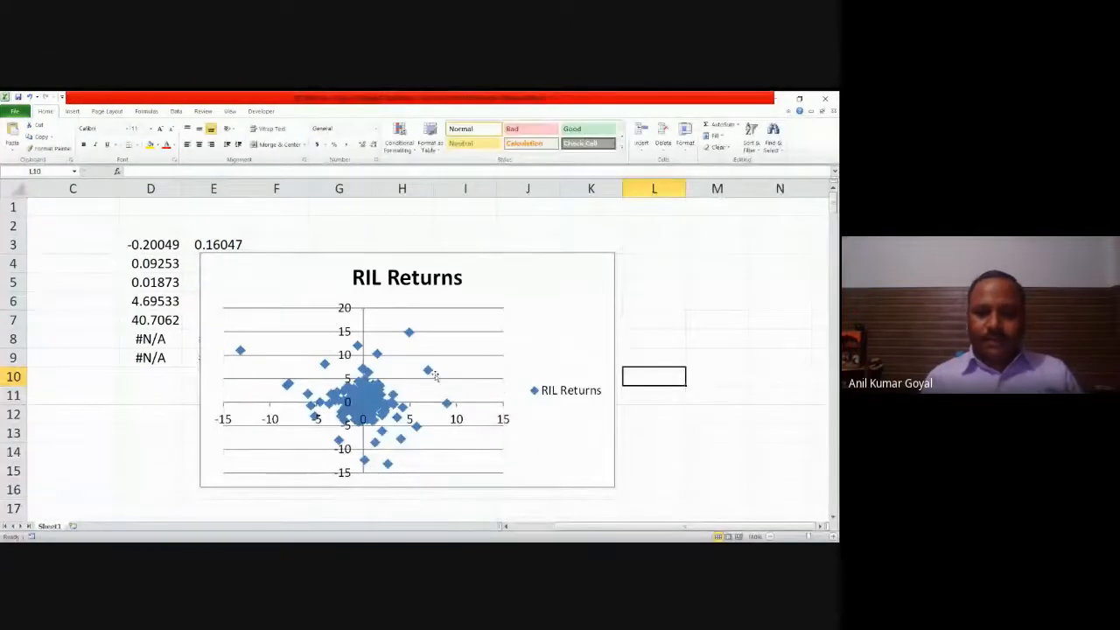
{"action": "right_click", "coordinate": [435, 377]}
{"action": "key", "text": "Escape"}
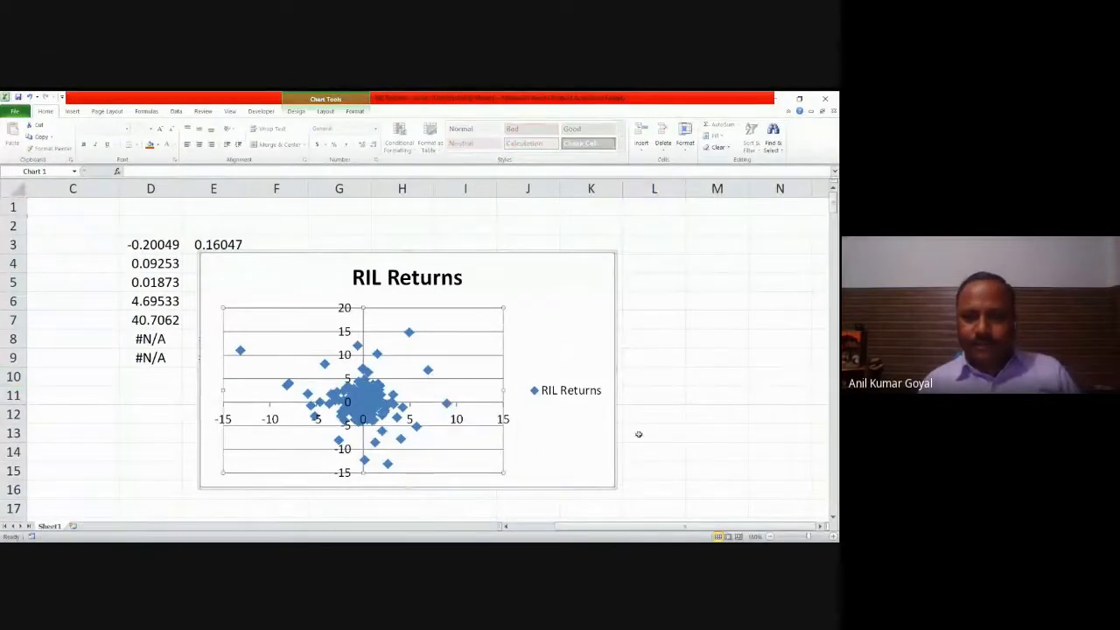
{"action": "left_click", "coordinate": [690, 433]}
Step: Examine the formatting options available for the chart area
{"action": "right_click", "coordinate": [522, 441]}
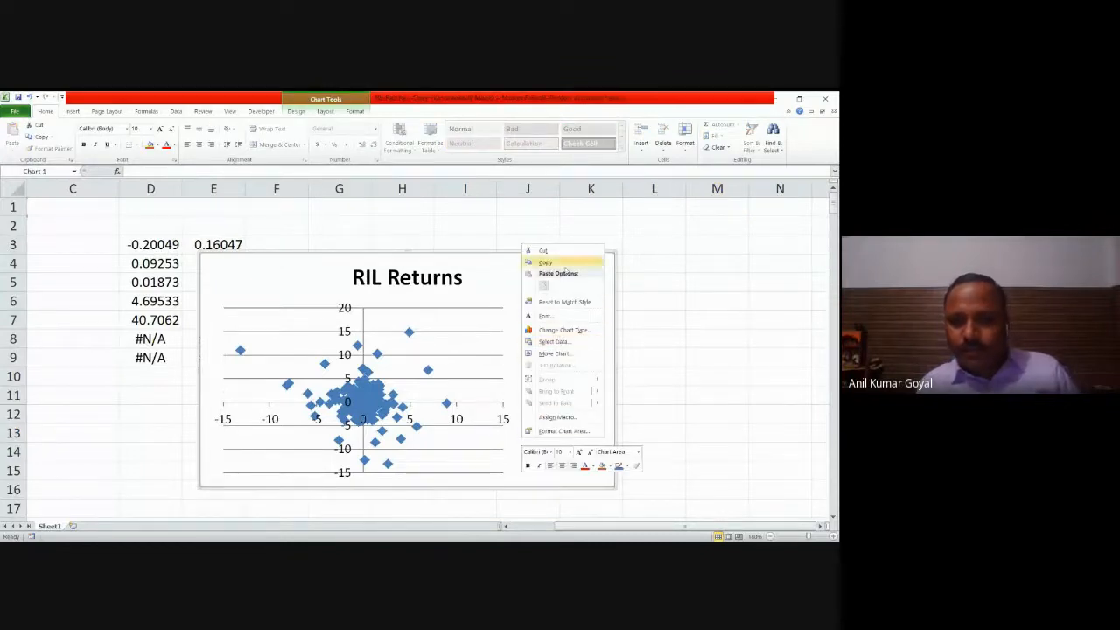
{"action": "left_click", "coordinate": [557, 431]}
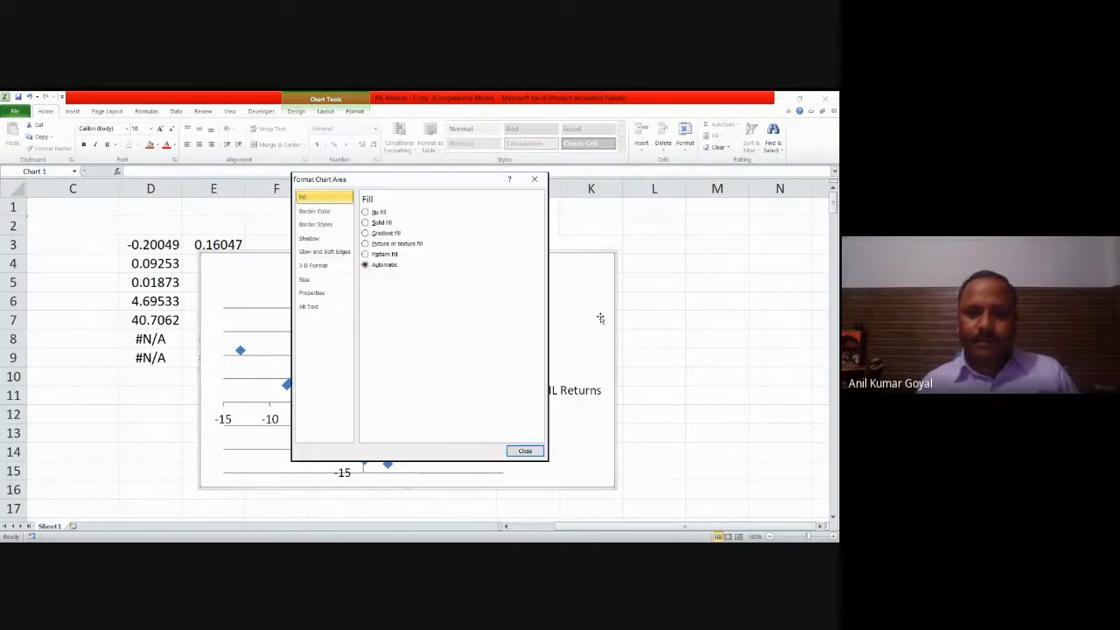
{"action": "left_click", "coordinate": [535, 179]}
{"action": "left_click", "coordinate": [716, 320]}
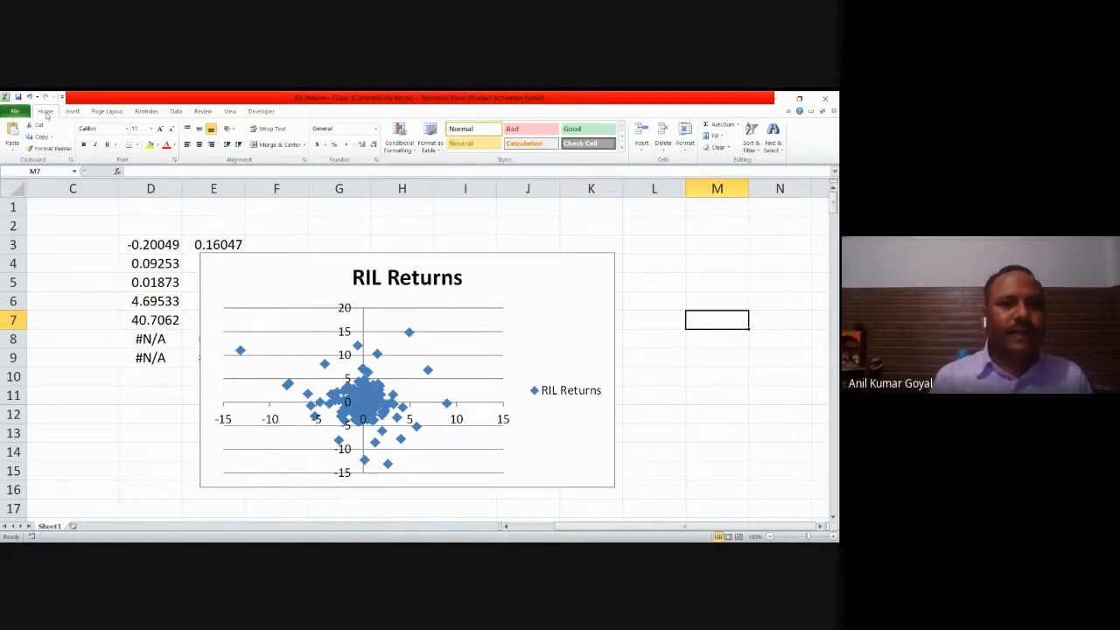
Step: Delete the RIL Returns scatter chart from the sheet
{"action": "left_click", "coordinate": [73, 112]}
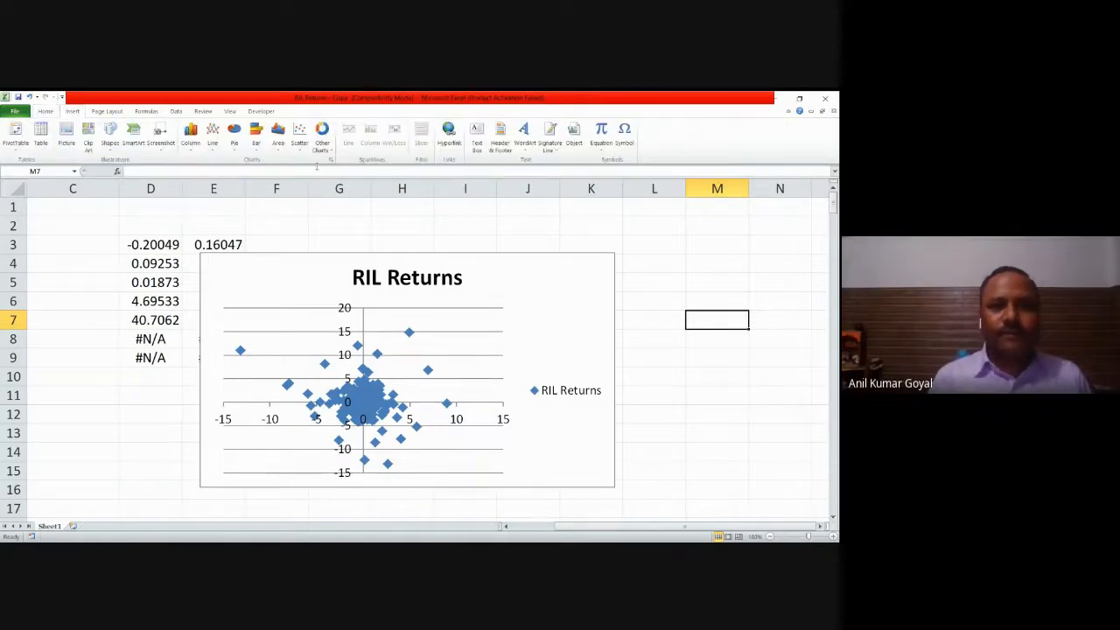
{"action": "left_click", "coordinate": [522, 295]}
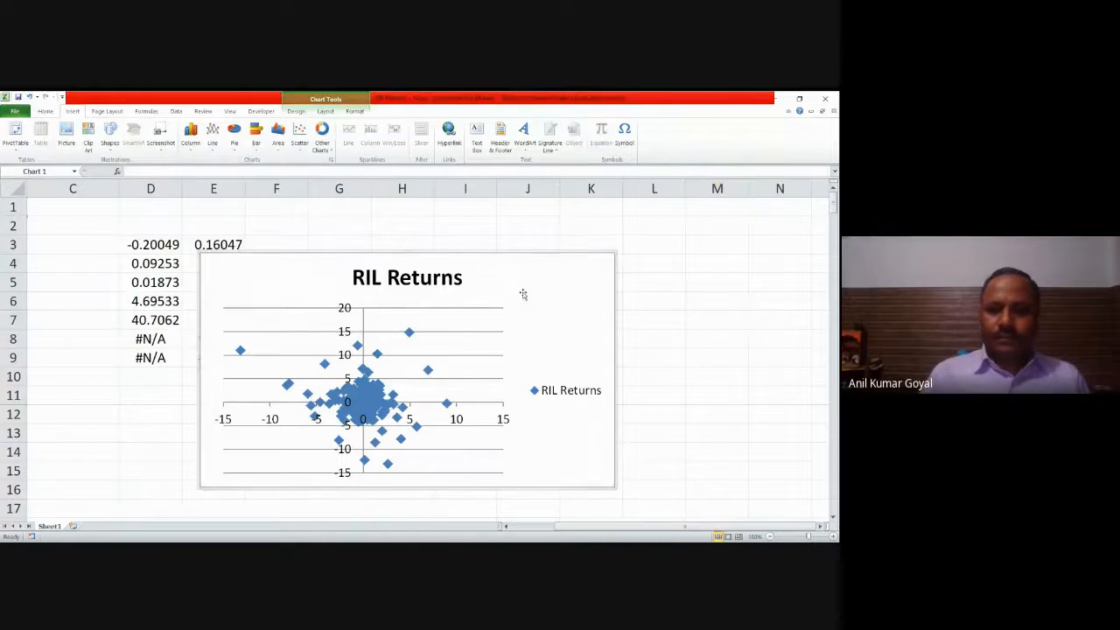
{"action": "key", "text": "Delete"}
Step: Insert a new markers-only scatter chart from the BSE and RIL returns in A1:B249, including the headers
{"action": "left_click_drag", "start_coordinate": [595, 526], "coordinate": [553, 529]}
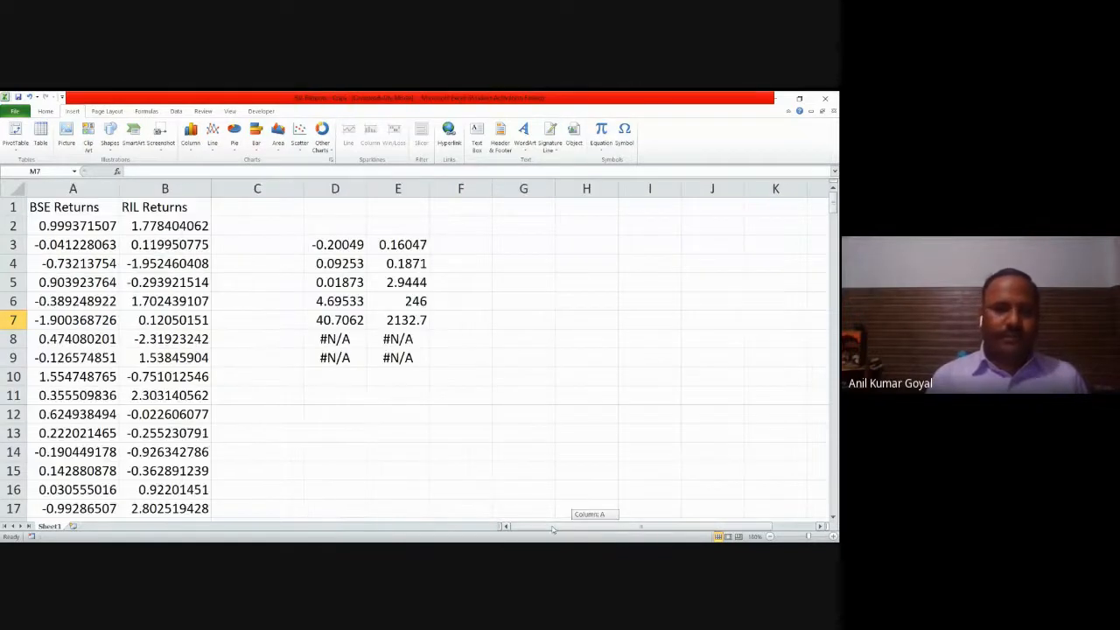
{"action": "left_click", "coordinate": [92, 204]}
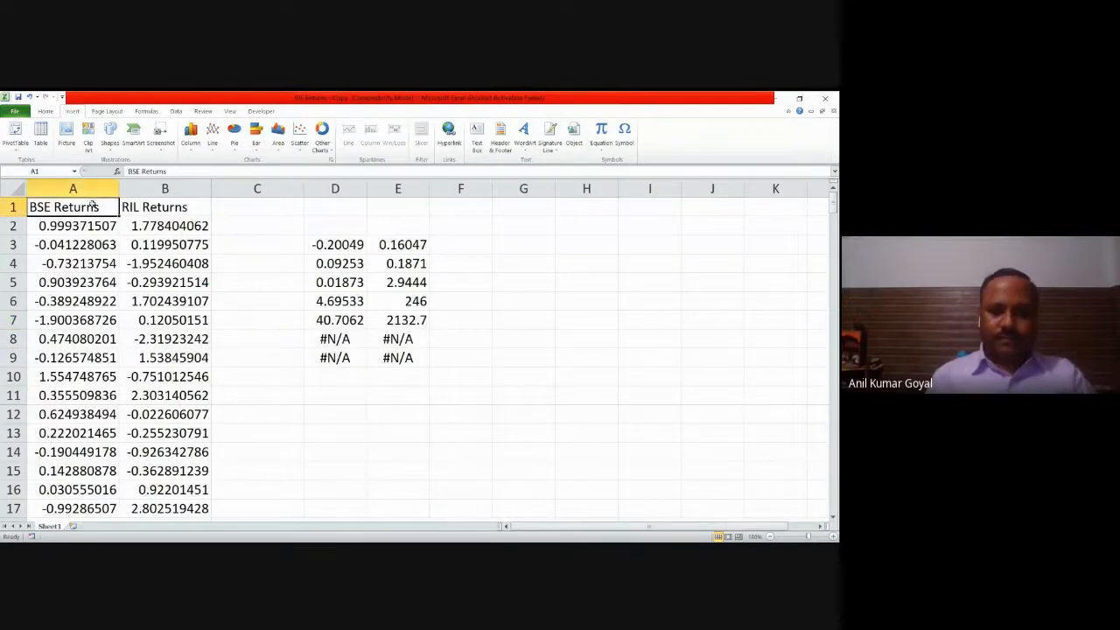
{"action": "key", "text": "shift+Right"}
{"action": "key", "text": "ctrl+shift+Down"}
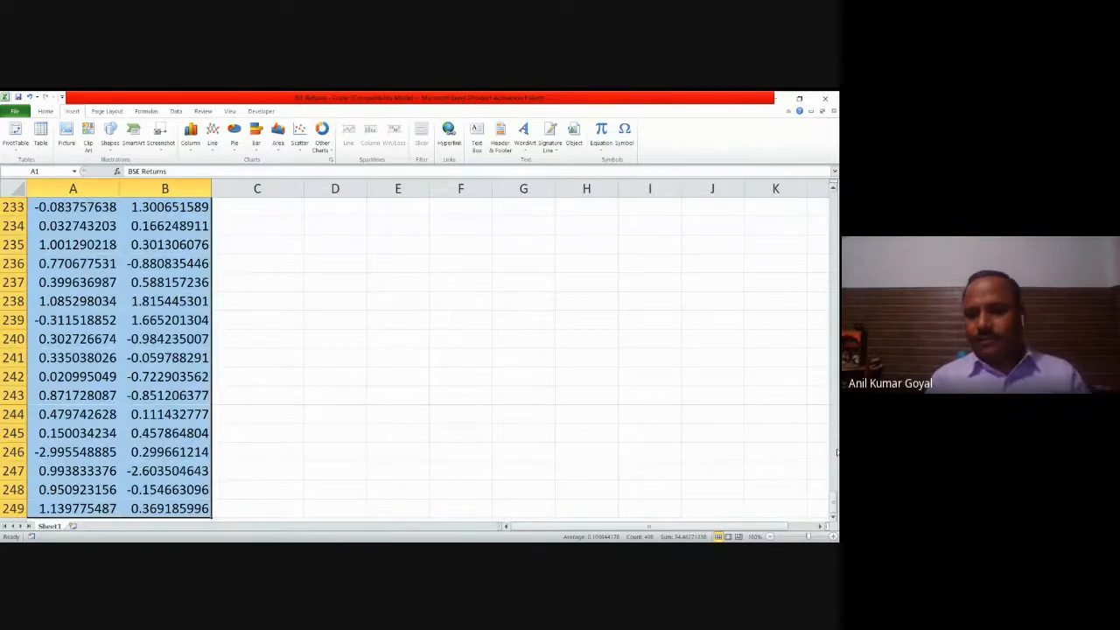
{"action": "left_click_drag", "start_coordinate": [833, 501], "coordinate": [834, 199]}
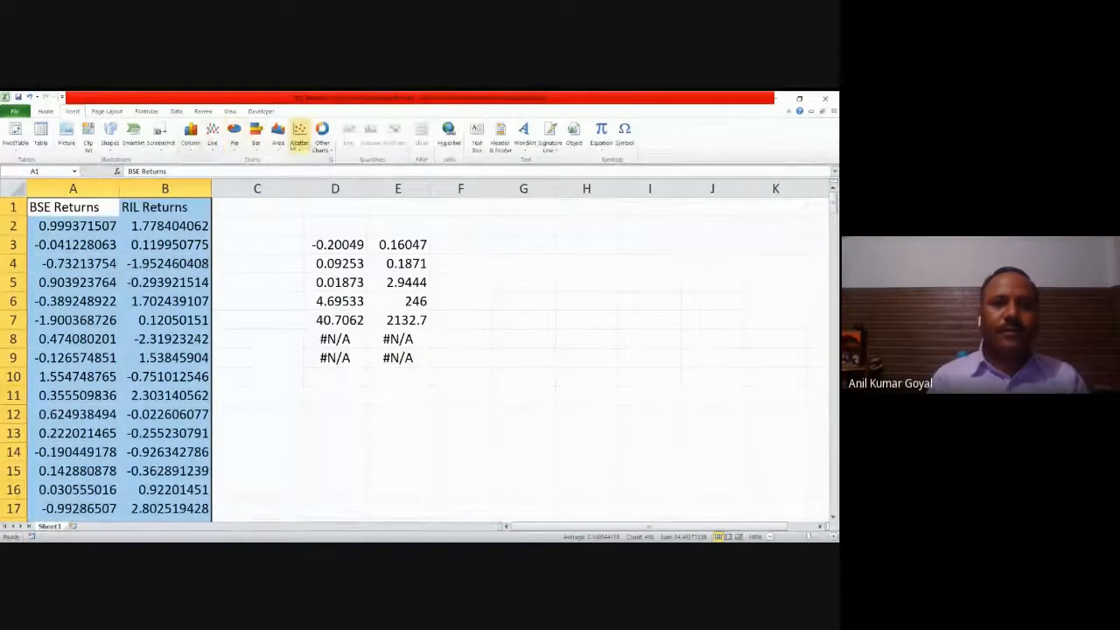
{"action": "left_click", "coordinate": [304, 146]}
{"action": "left_click", "coordinate": [303, 178]}
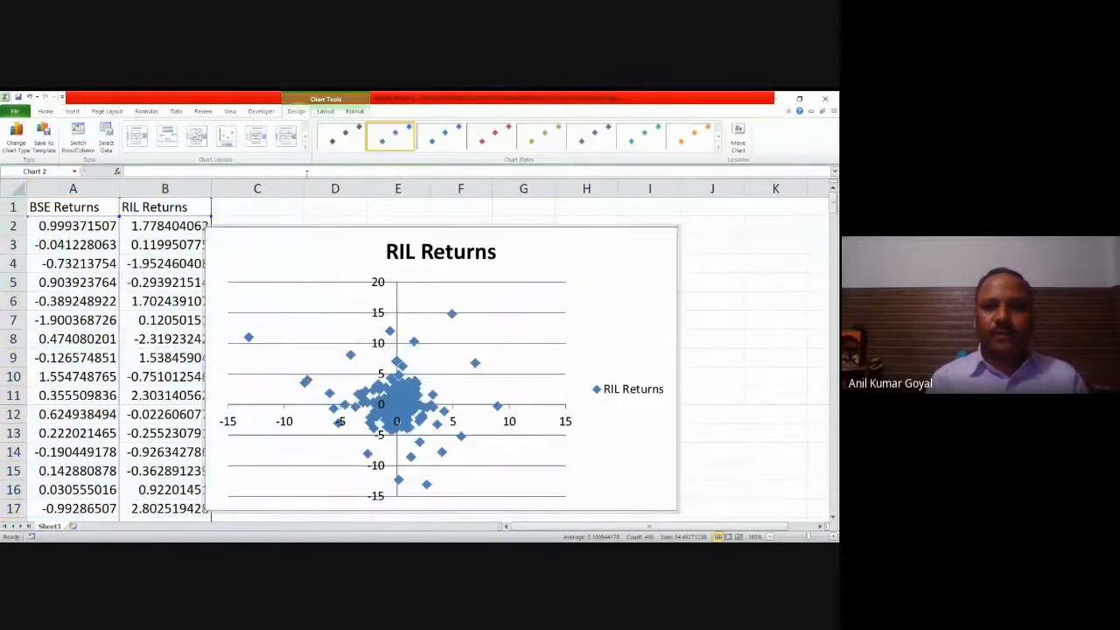
{"action": "right_click", "coordinate": [450, 322]}
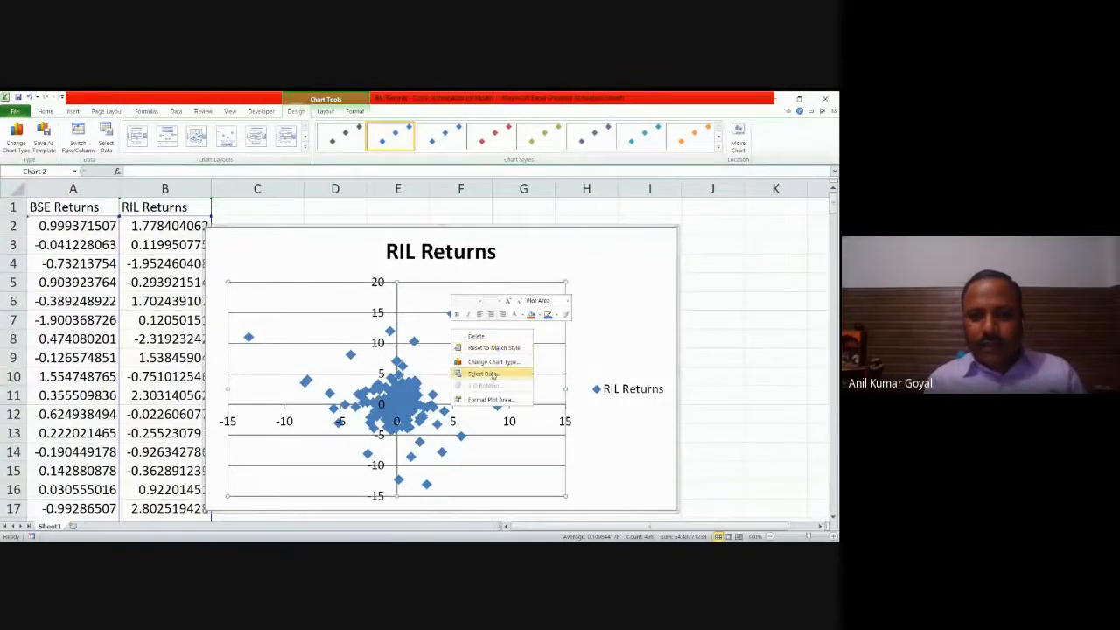
{"action": "left_click", "coordinate": [703, 324]}
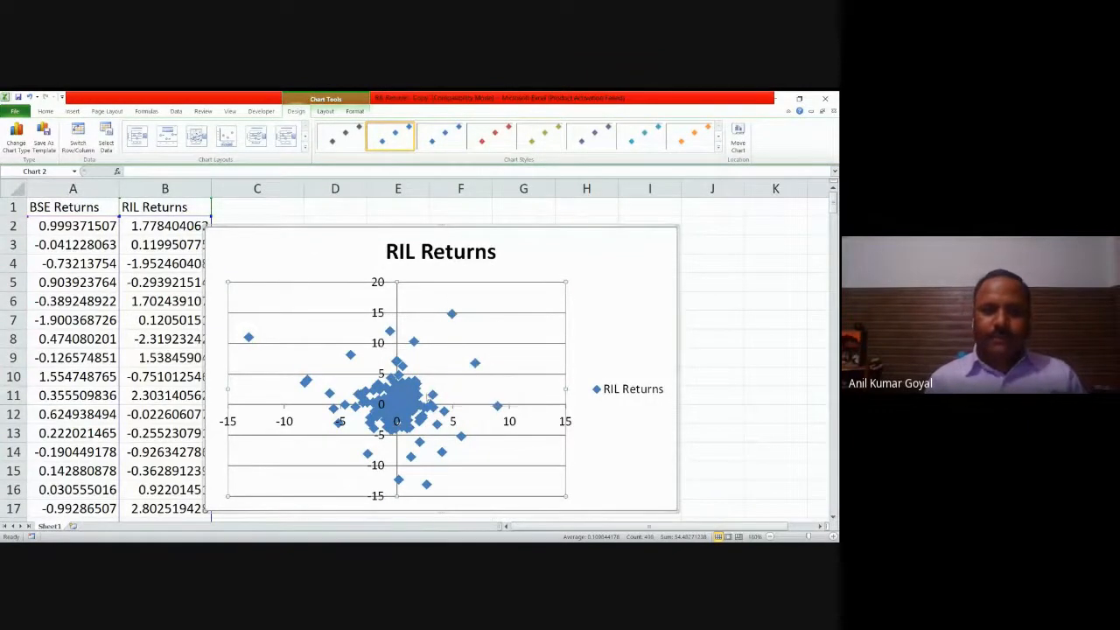
Step: Add a linear trendline to the RIL Returns series, displaying its equation and R-squared value on the chart
{"action": "left_click", "coordinate": [393, 392]}
{"action": "right_click", "coordinate": [393, 392]}
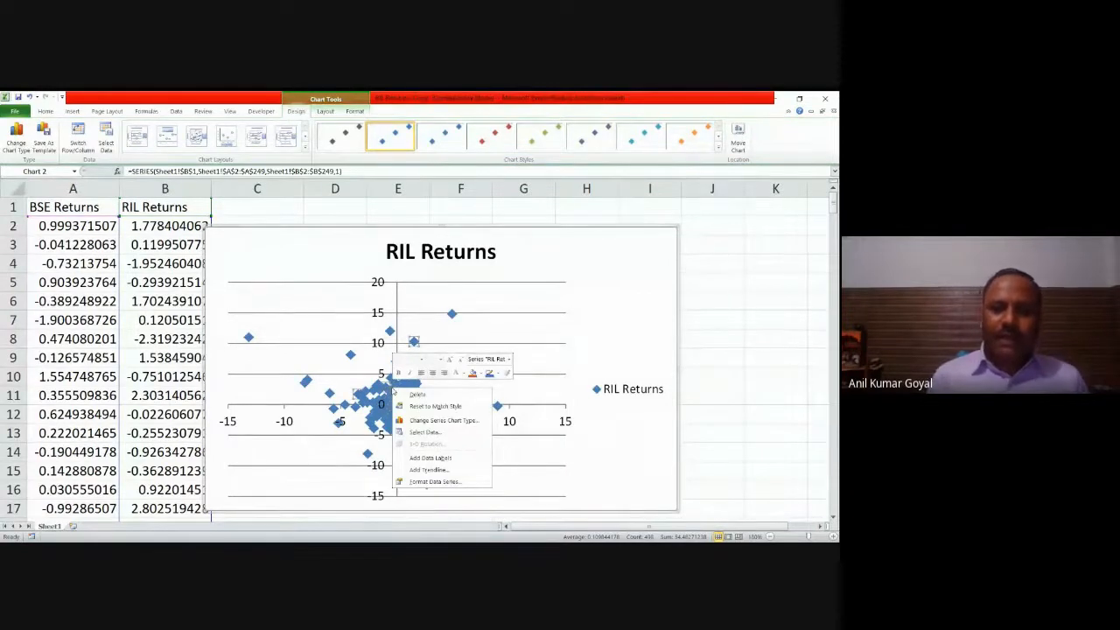
{"action": "left_click", "coordinate": [412, 471]}
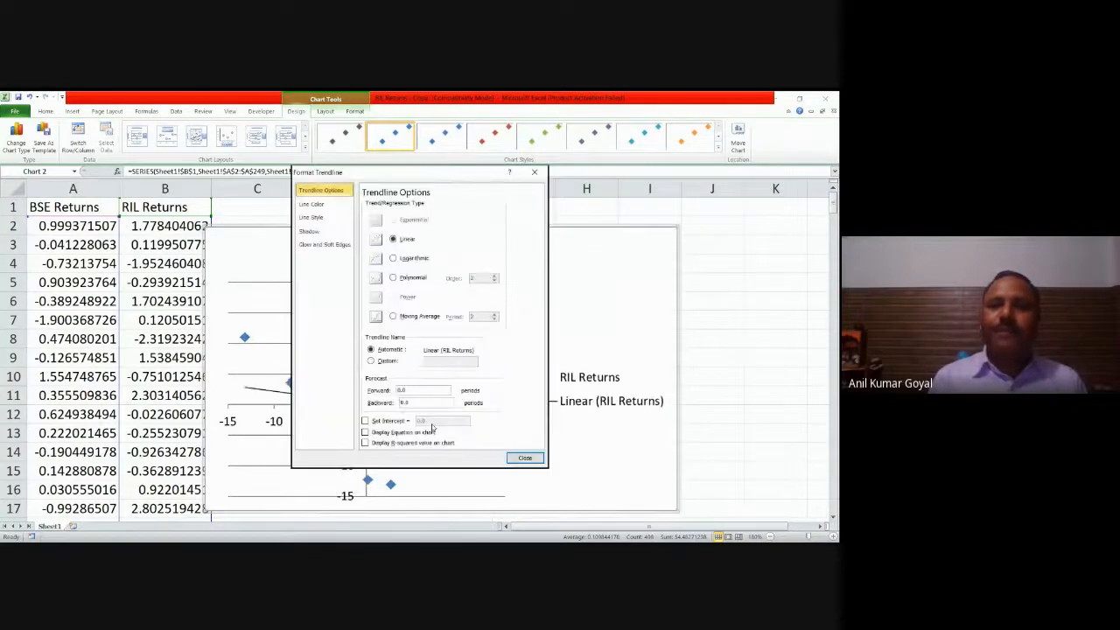
{"action": "left_click_drag", "start_coordinate": [466, 174], "coordinate": [523, 168]}
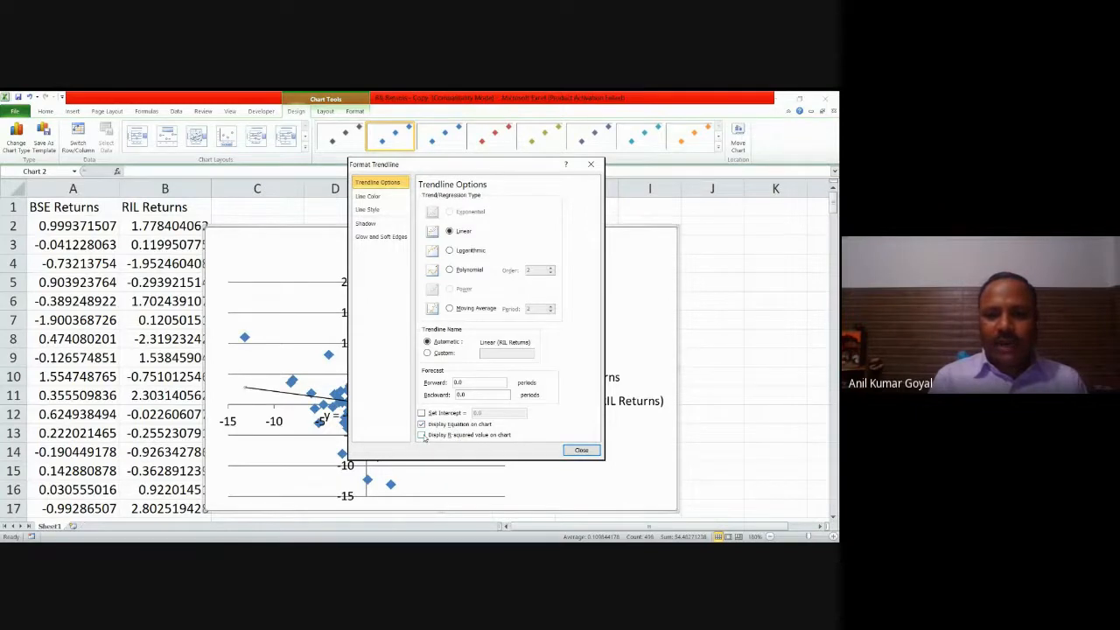
{"action": "left_click", "coordinate": [421, 435]}
{"action": "left_click", "coordinate": [580, 451]}
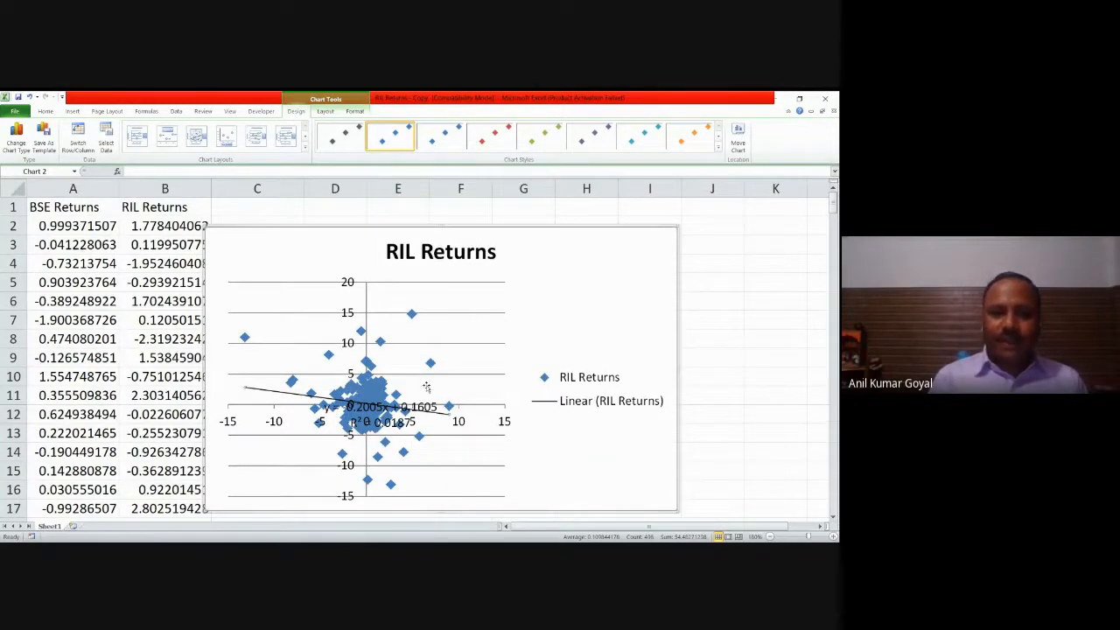
Step: Move the scatter chart beside the LINEST results and place the trendline equation label to the left of the chart title
{"action": "left_click", "coordinate": [415, 412]}
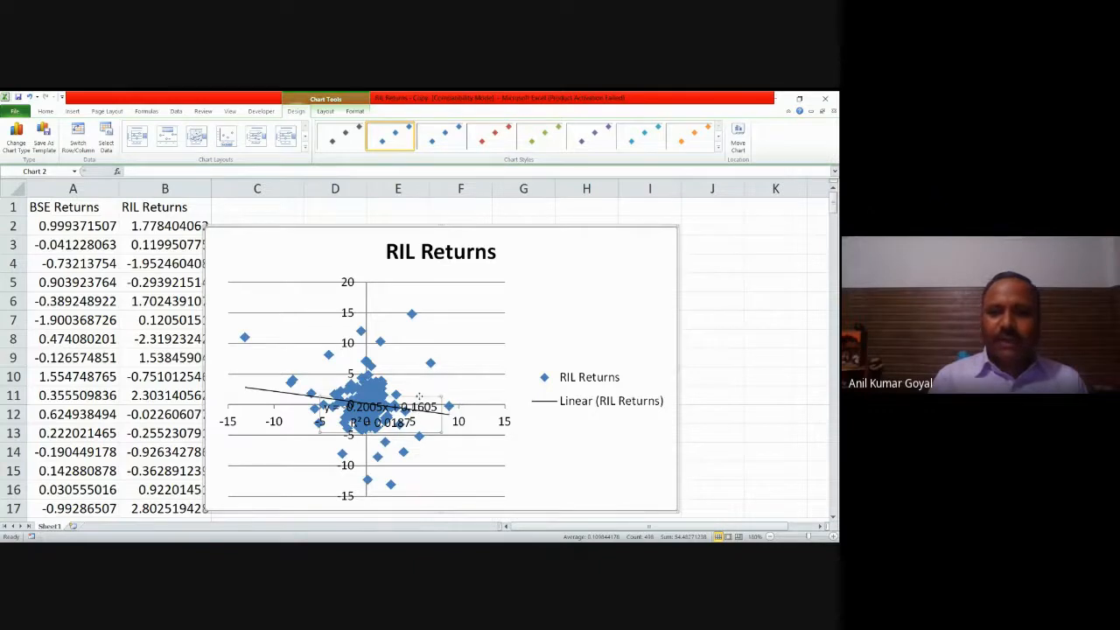
{"action": "left_click_drag", "start_coordinate": [592, 277], "coordinate": [594, 277]}
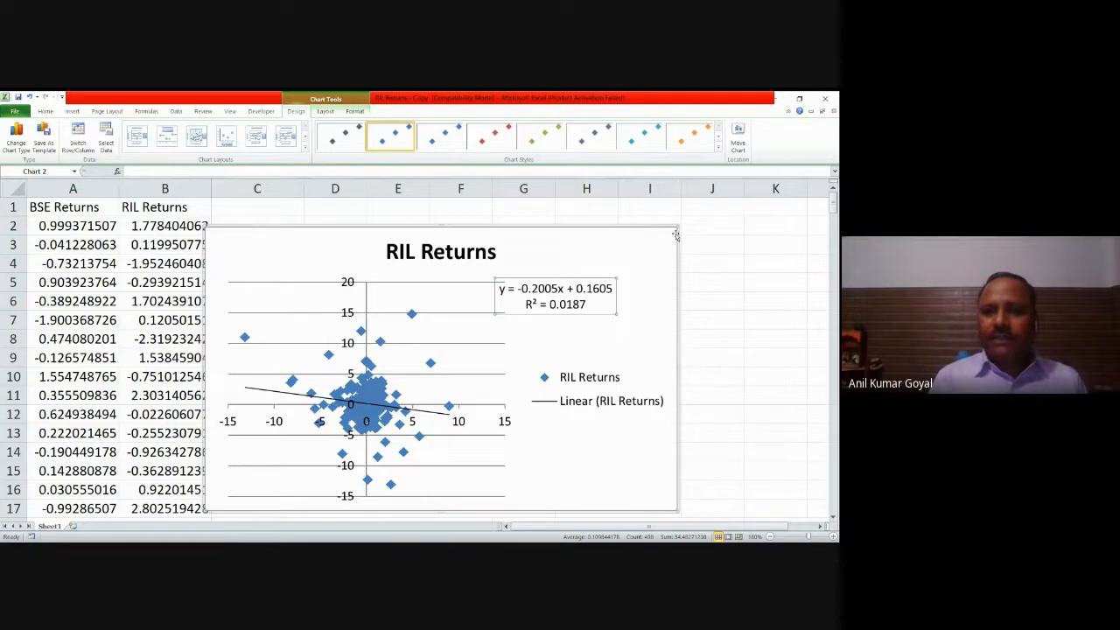
{"action": "left_click", "coordinate": [587, 226]}
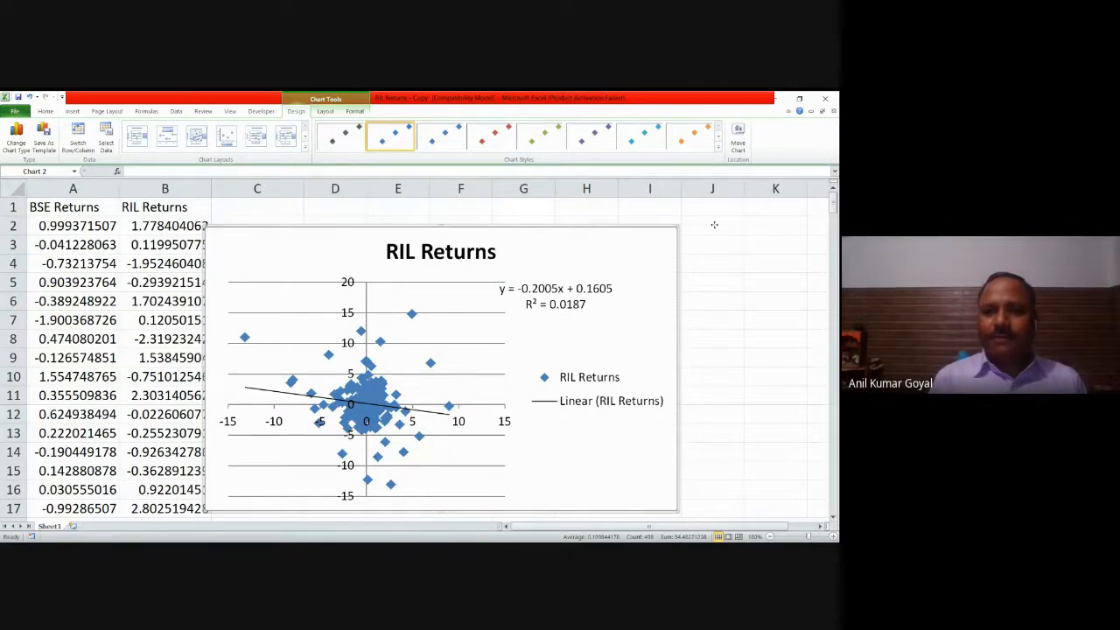
{"action": "left_click_drag", "start_coordinate": [782, 223], "coordinate": [782, 222]}
{"action": "left_click_drag", "start_coordinate": [621, 225], "coordinate": [657, 219]}
{"action": "left_click", "coordinate": [765, 283]}
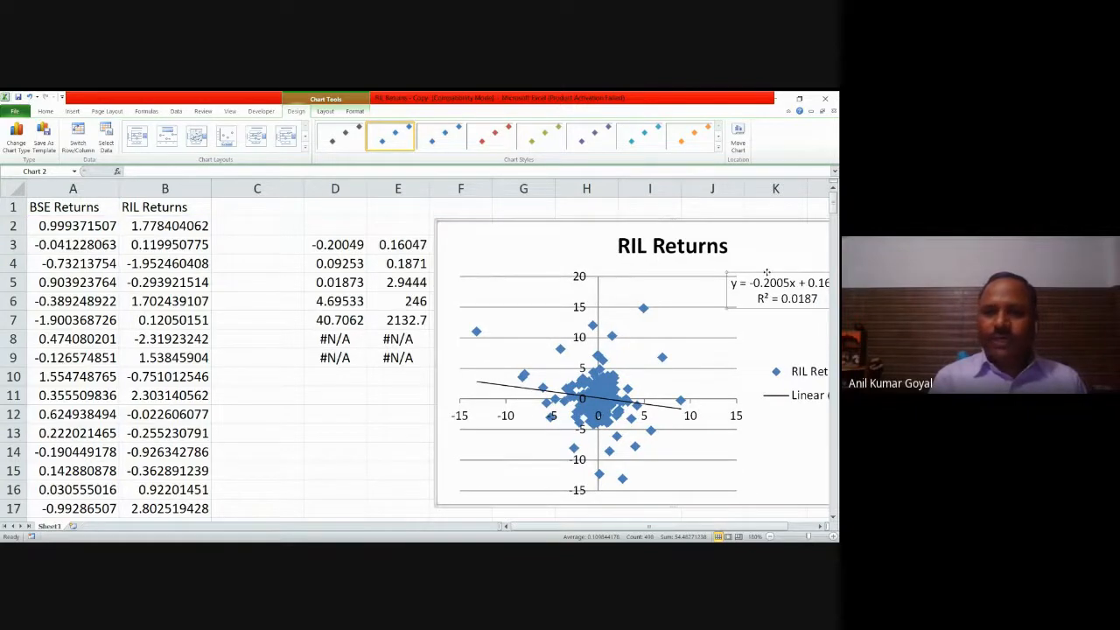
{"action": "left_click_drag", "start_coordinate": [528, 229], "coordinate": [514, 233]}
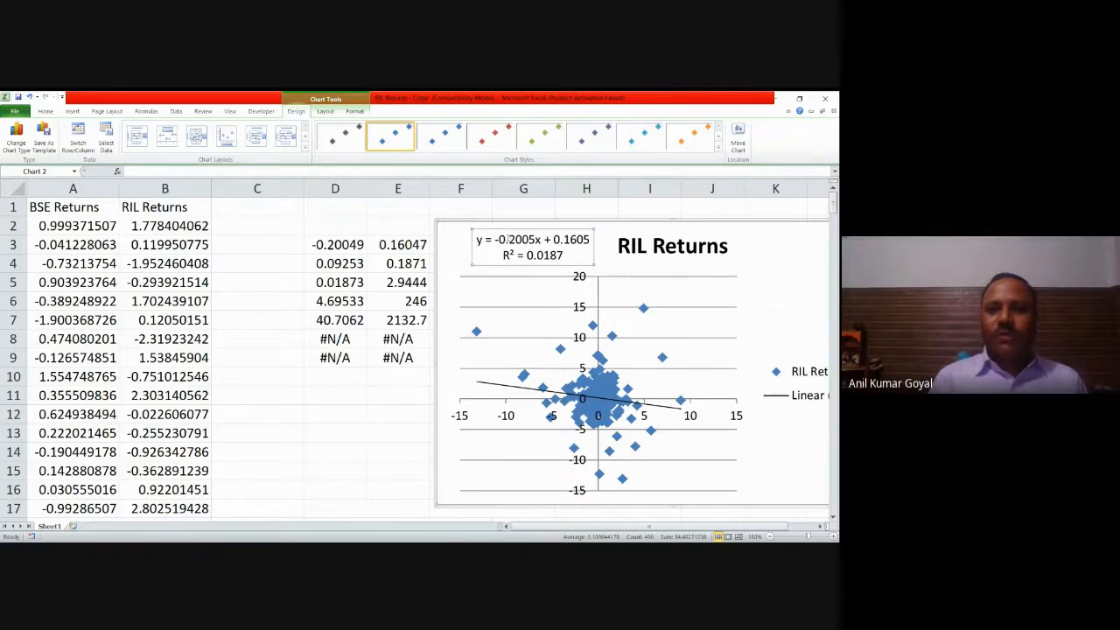
Step: Enter the label INTERCEPT in cell C3
{"action": "left_click", "coordinate": [283, 245]}
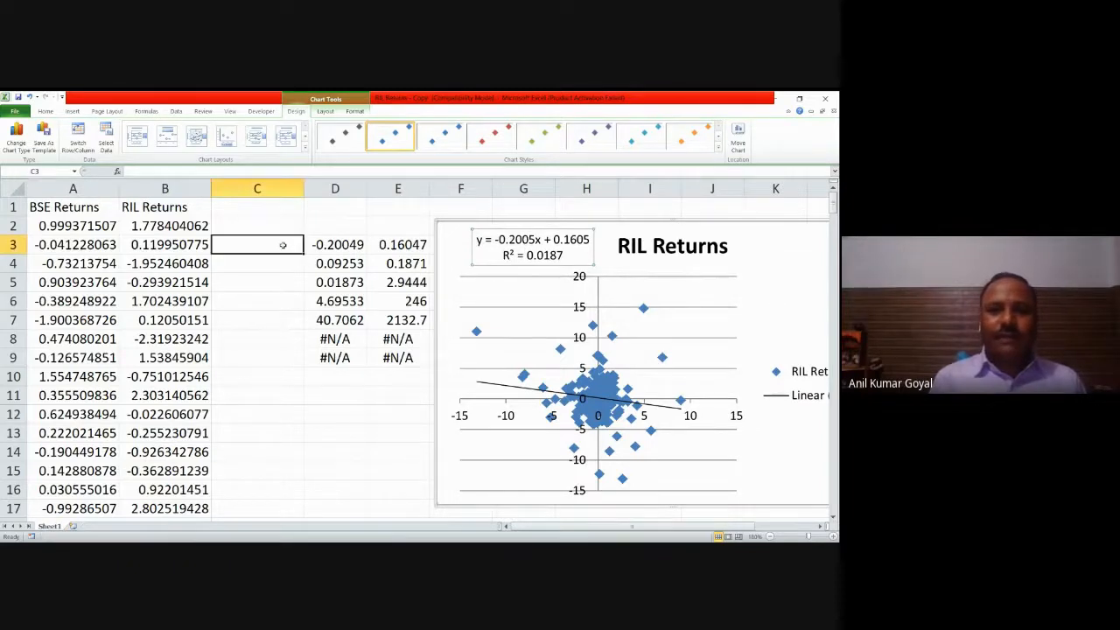
{"action": "type", "text": "INTER"}
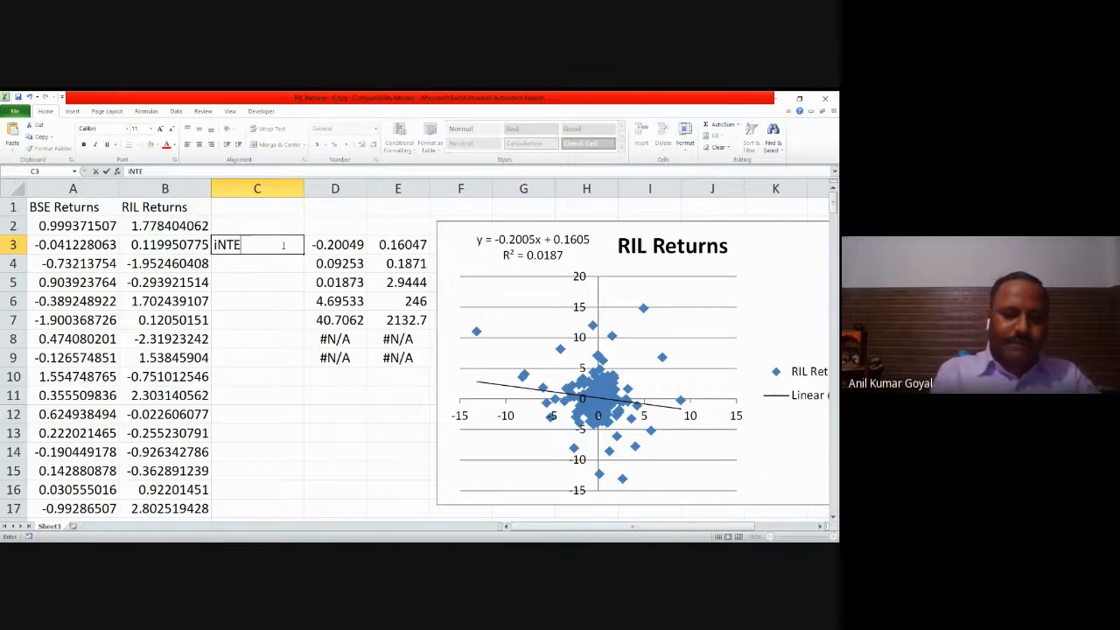
{"action": "type", "text": "CEPT"}
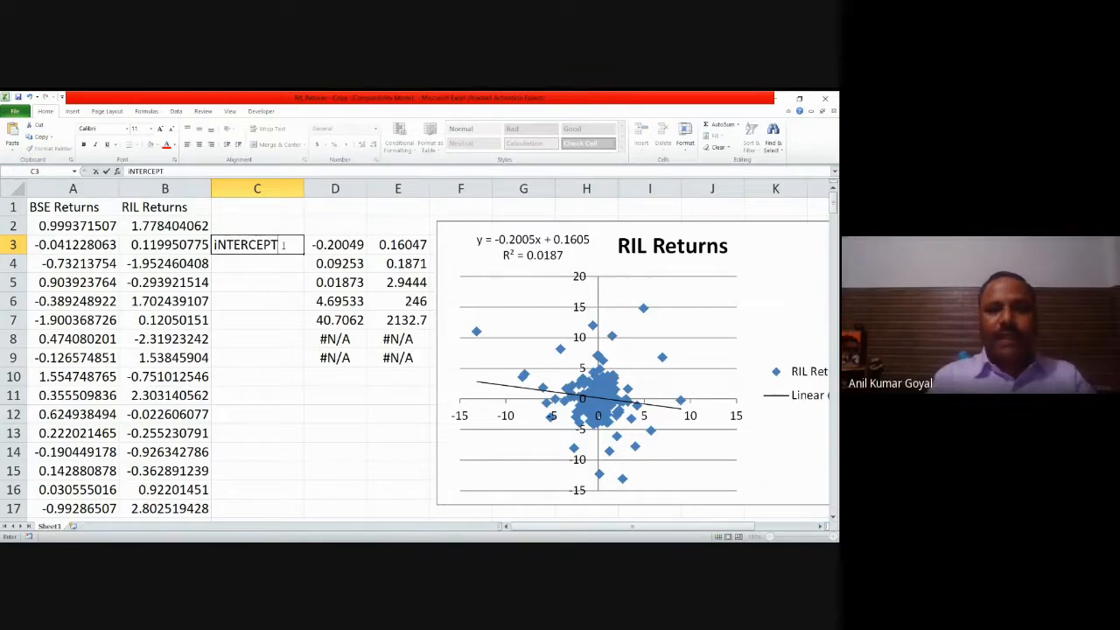
{"action": "key", "text": "BackSpace"}
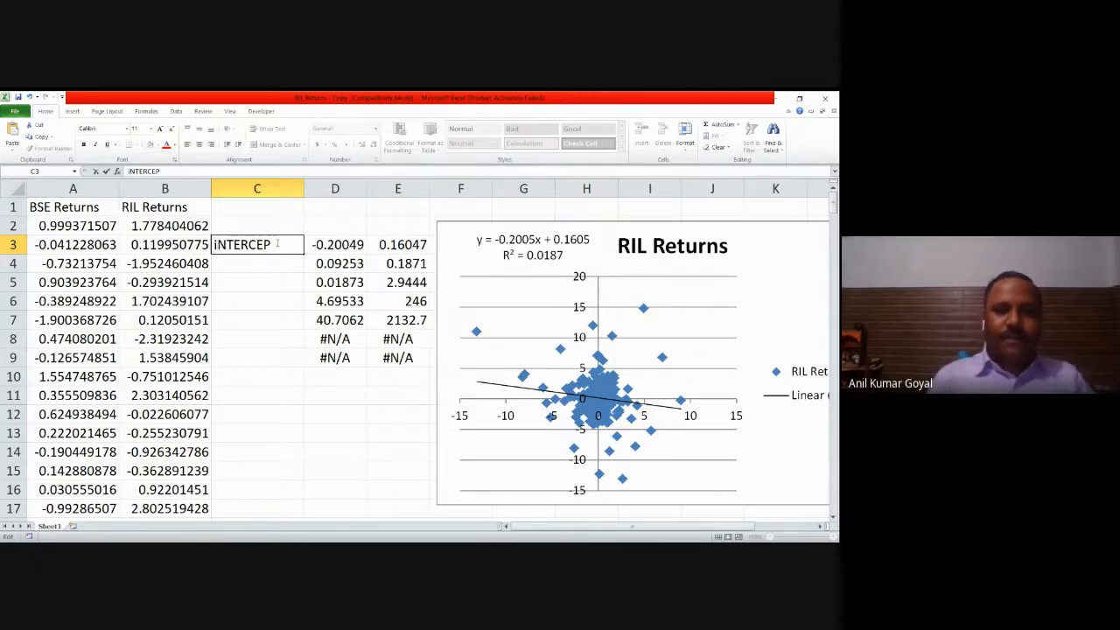
{"action": "key", "text": "Delete"}
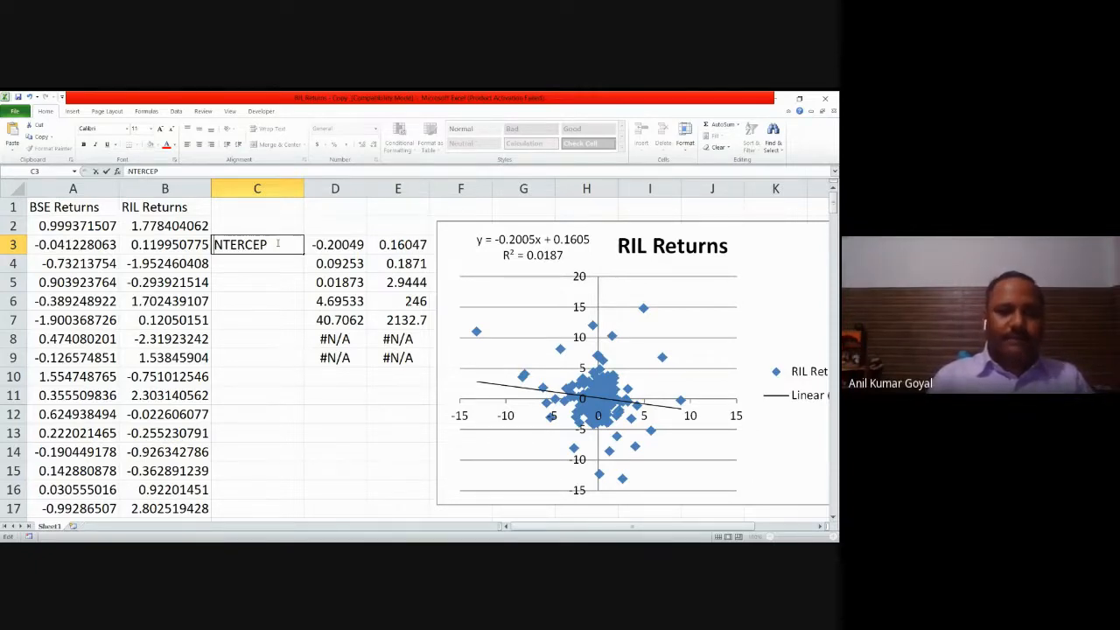
{"action": "type", "text": "I"}
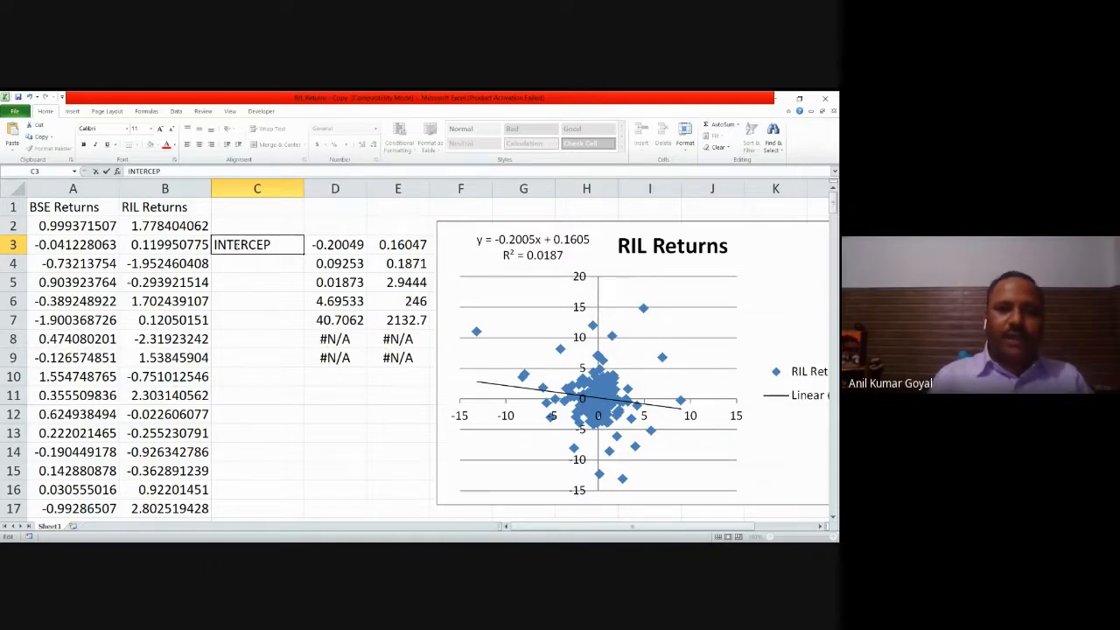
{"action": "double_click", "coordinate": [273, 245]}
{"action": "left_click", "coordinate": [273, 245]}
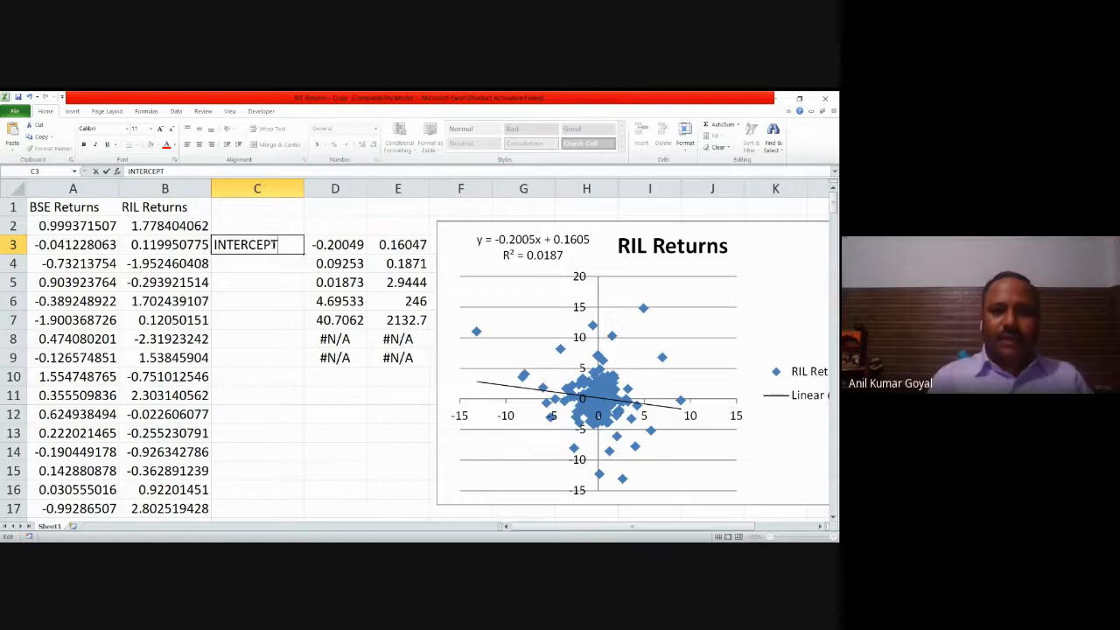
{"action": "left_click", "coordinate": [272, 263]}
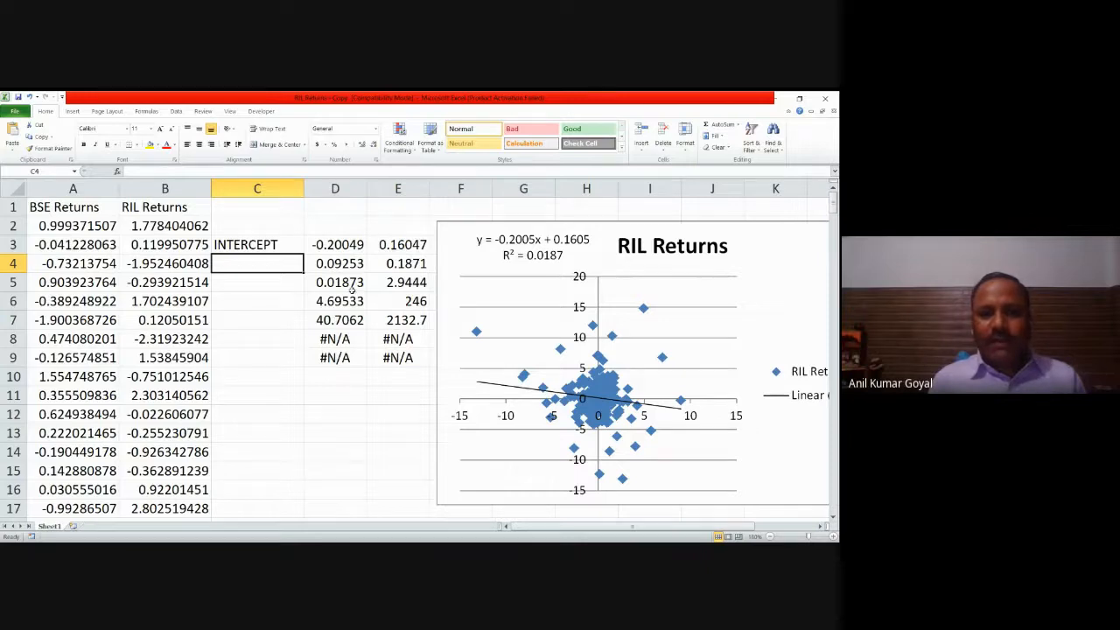
Step: Label the LINEST result rows with SLOPE in C3 and R2 in C5
{"action": "left_click", "coordinate": [273, 288]}
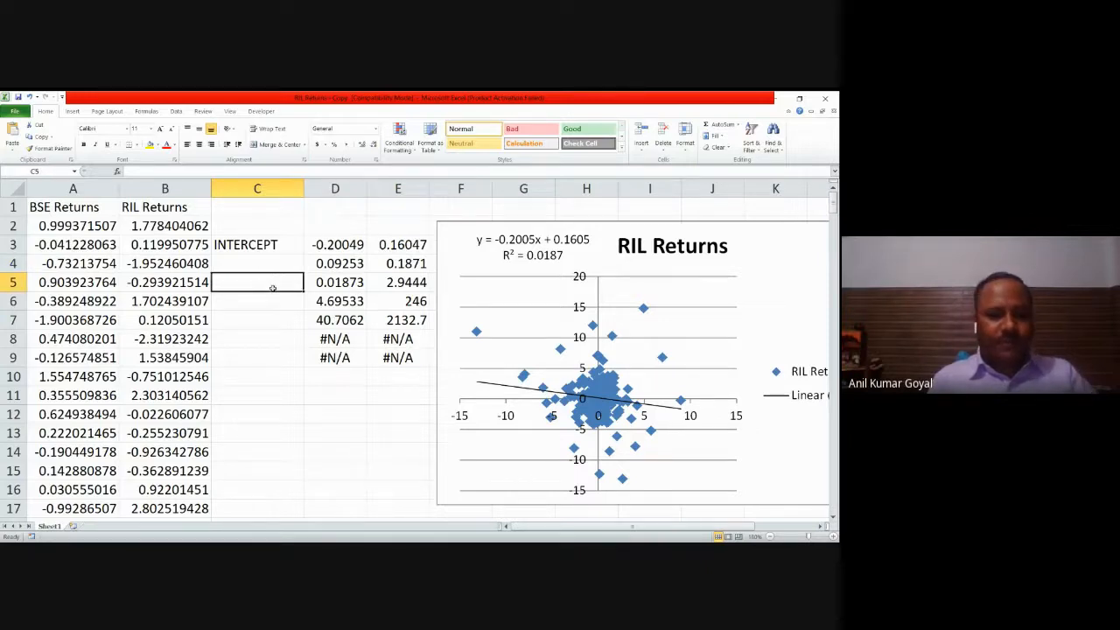
{"action": "type", "text": "SLOPE"}
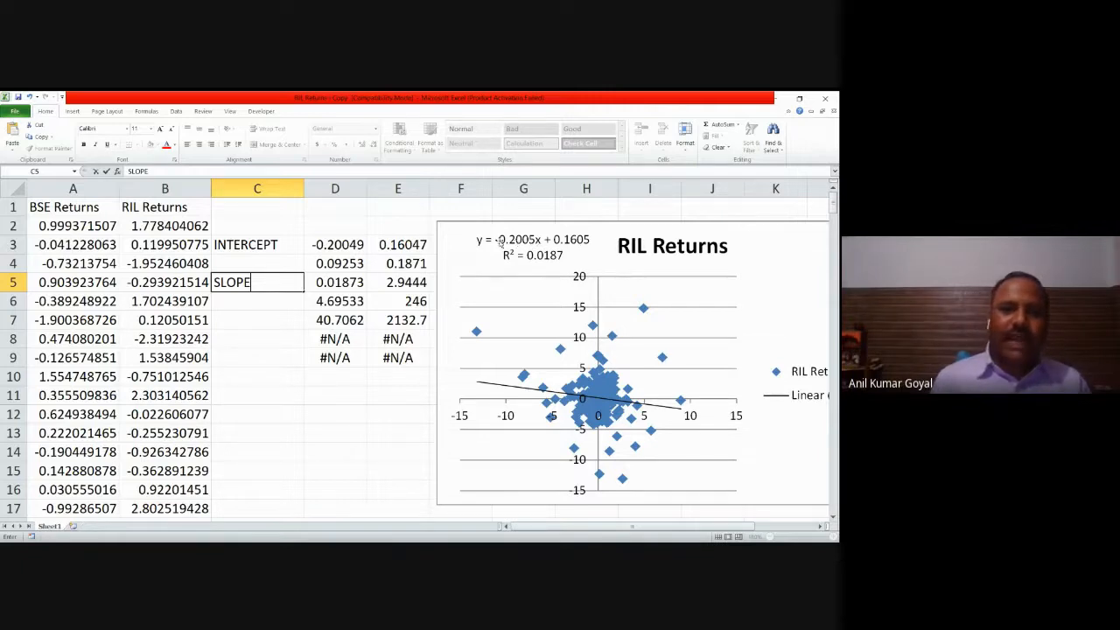
{"action": "left_click", "coordinate": [279, 247]}
{"action": "type", "text": "SLOPE"}
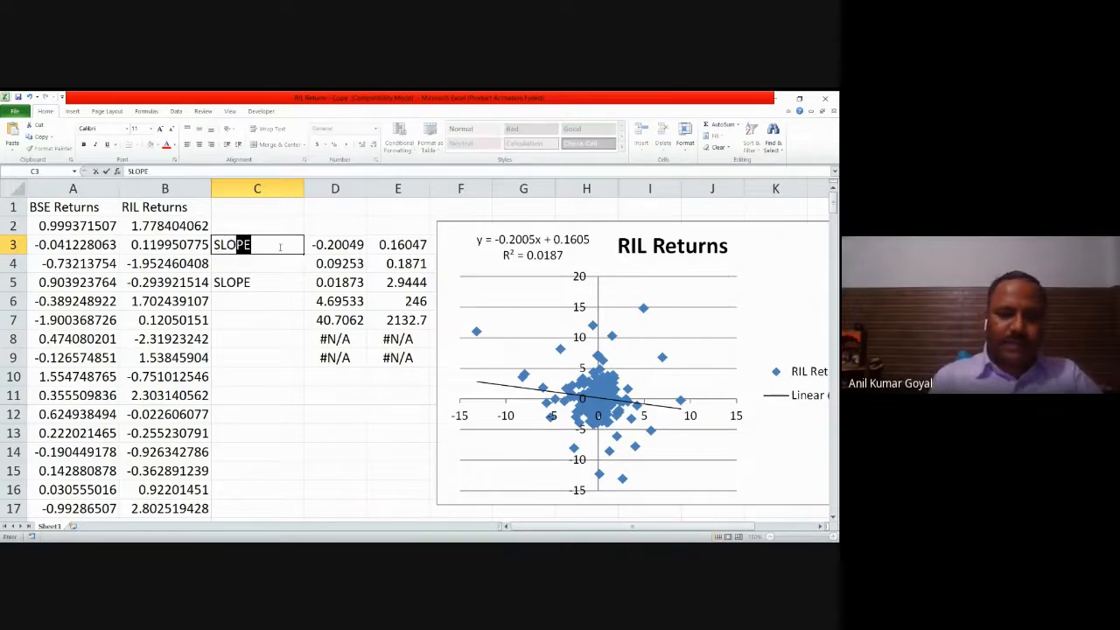
{"action": "left_click", "coordinate": [264, 279]}
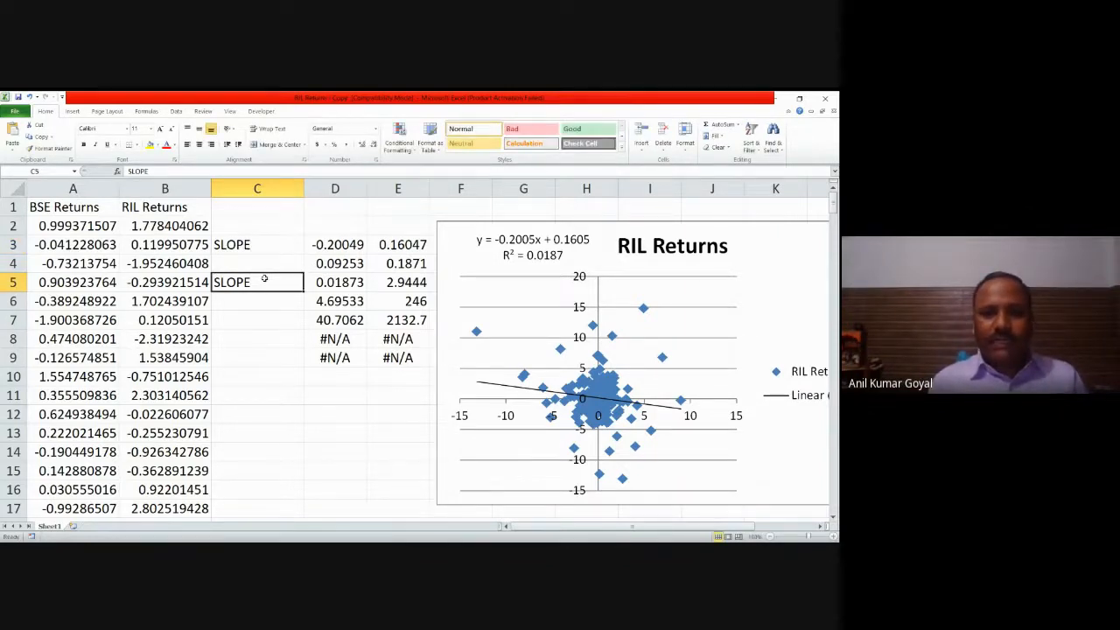
{"action": "type", "text": "R"}
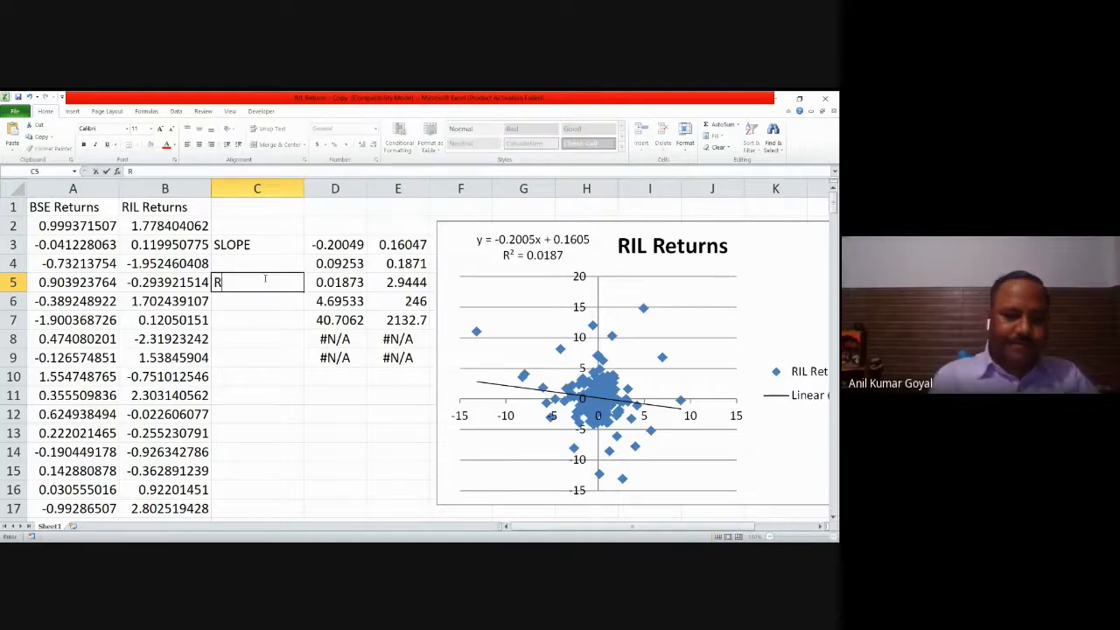
{"action": "type", "text": "2"}
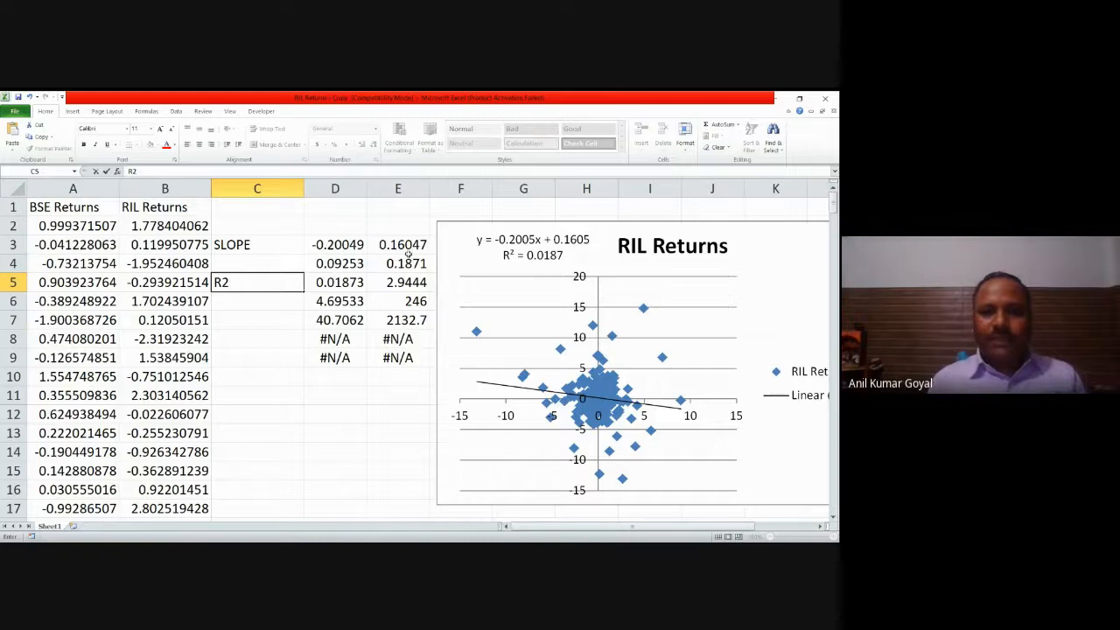
Step: Enter the heading INTERCEPT in E2 above the second column of LINEST results
{"action": "left_click", "coordinate": [407, 245]}
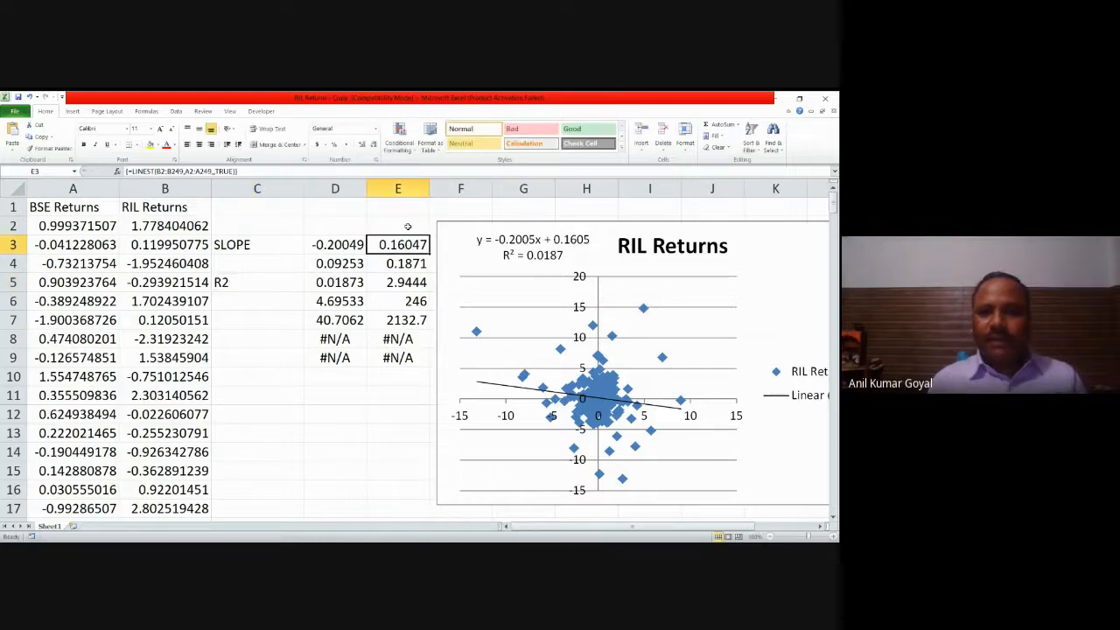
{"action": "left_click", "coordinate": [408, 226]}
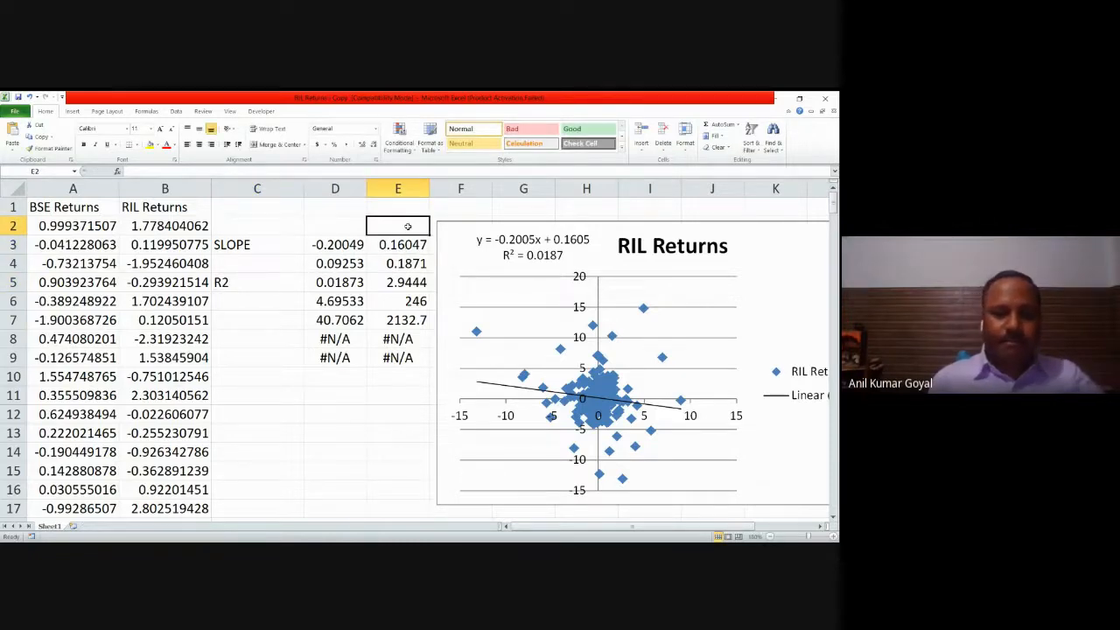
{"action": "type", "text": "INT"}
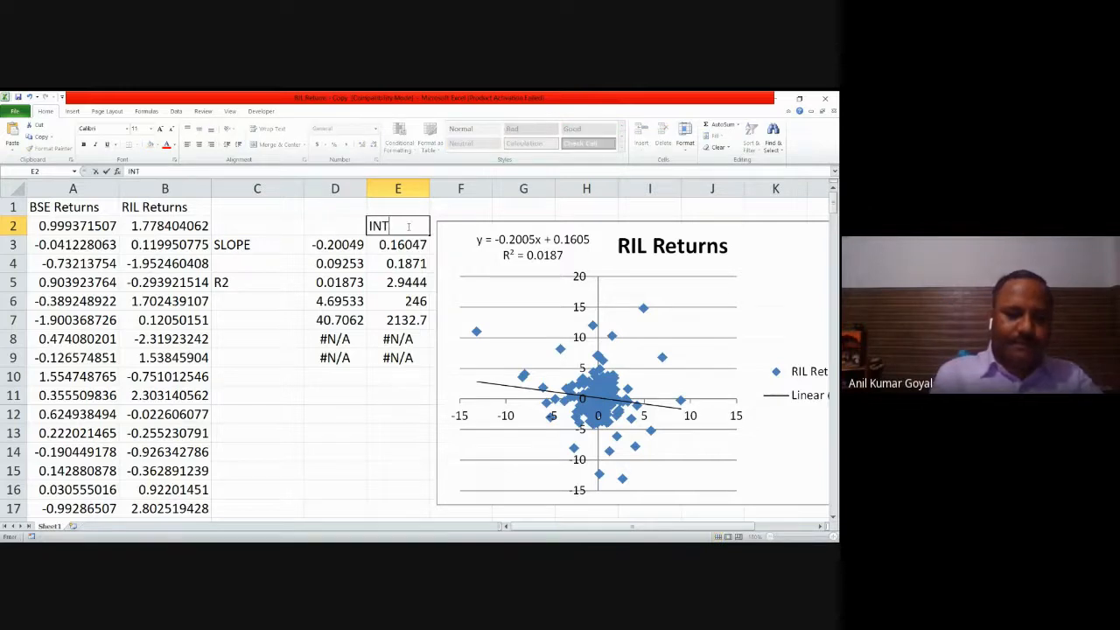
{"action": "type", "text": "ERCEPT"}
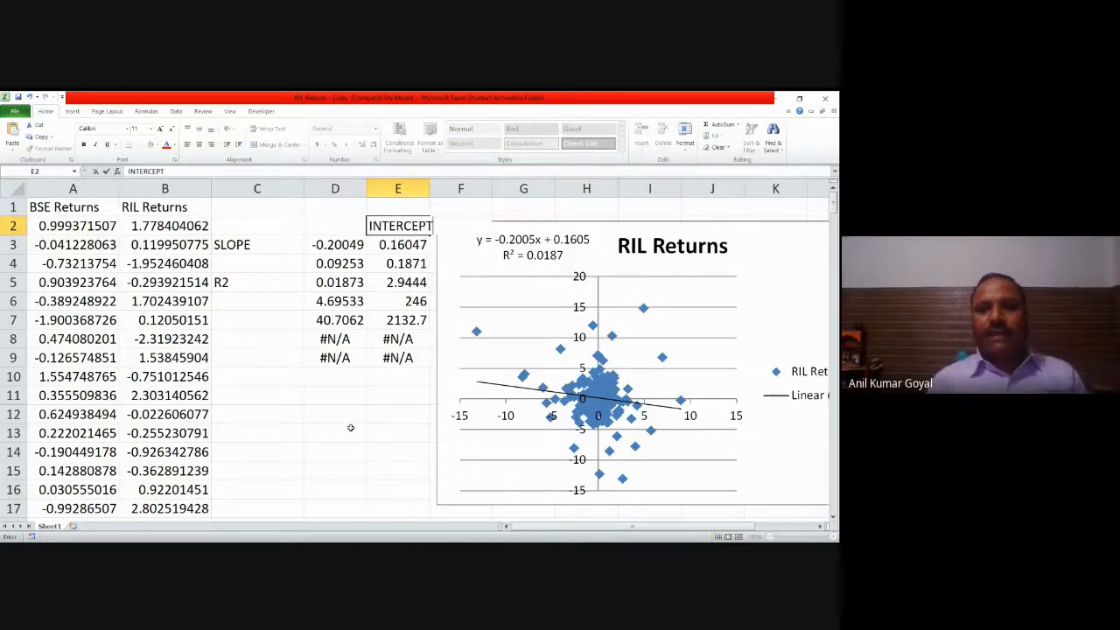
Step: Move the scatter chart below the LINEST results, starting at about row 10 in column C
{"action": "double_click", "coordinate": [578, 226]}
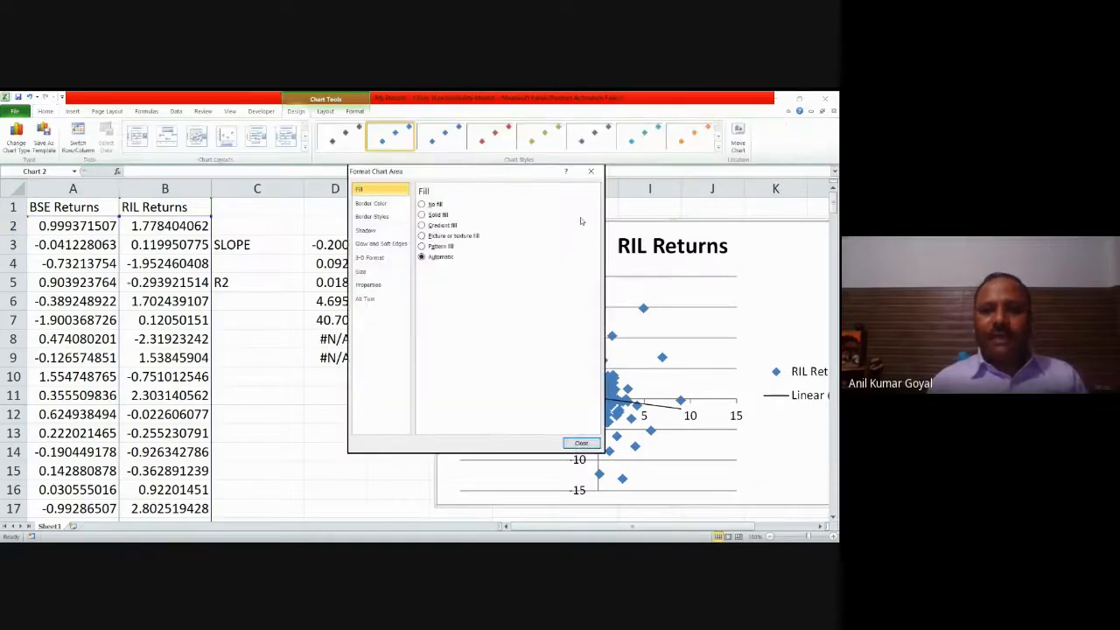
{"action": "left_click", "coordinate": [591, 172]}
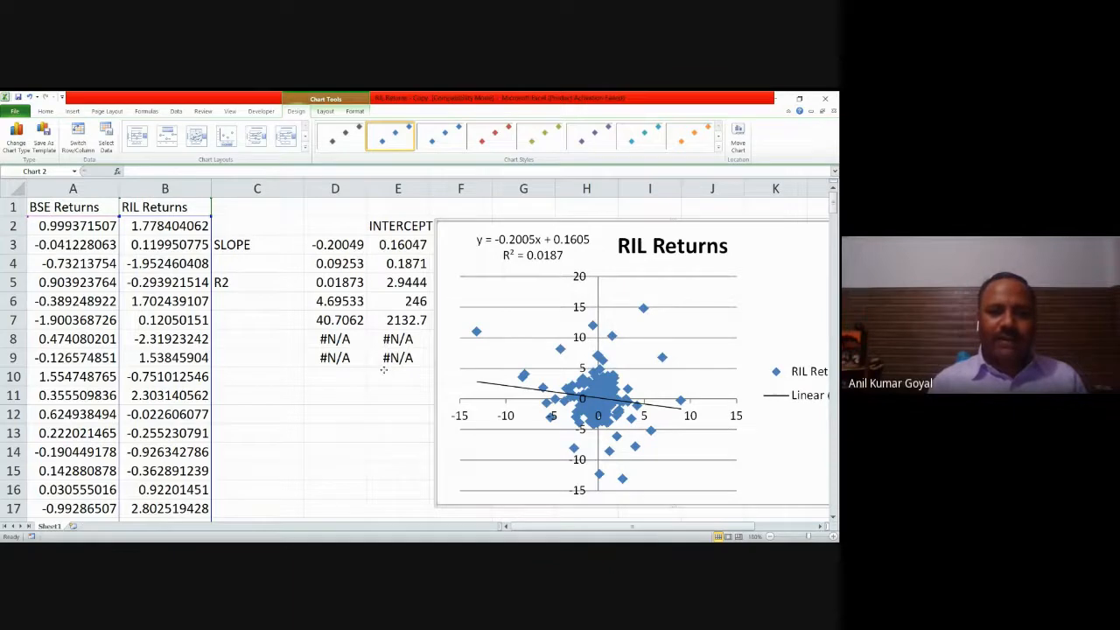
{"action": "left_click_drag", "start_coordinate": [383, 369], "coordinate": [384, 369]}
Step: Open the Regression tool from Data Analysis and move its dialog clear of the return columns
{"action": "left_click", "coordinate": [506, 229]}
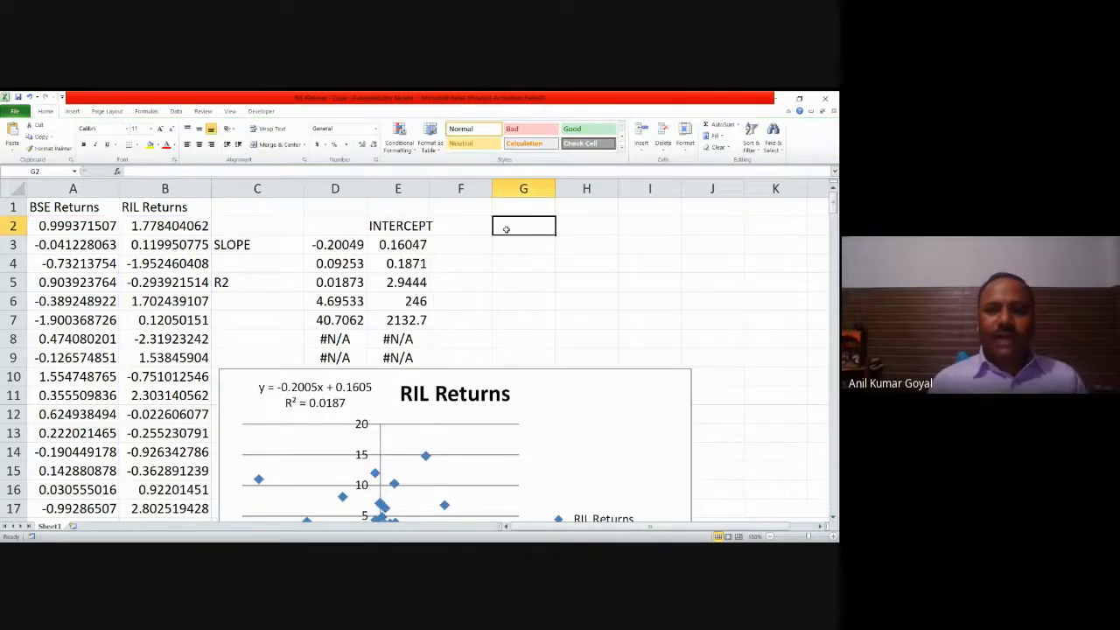
{"action": "left_click", "coordinate": [177, 111]}
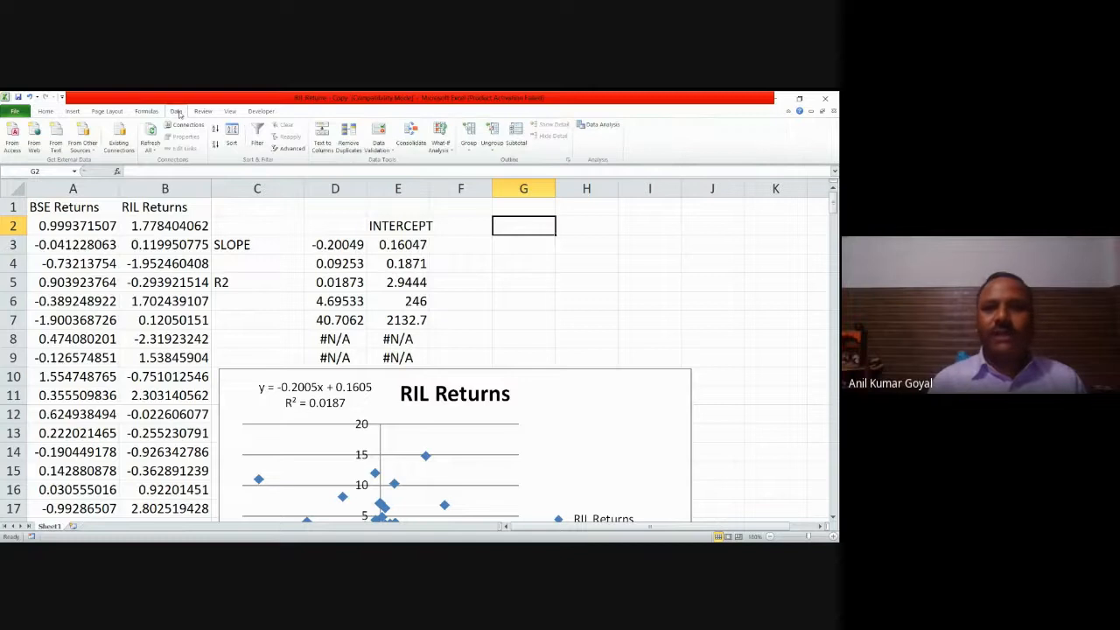
{"action": "left_click", "coordinate": [606, 125]}
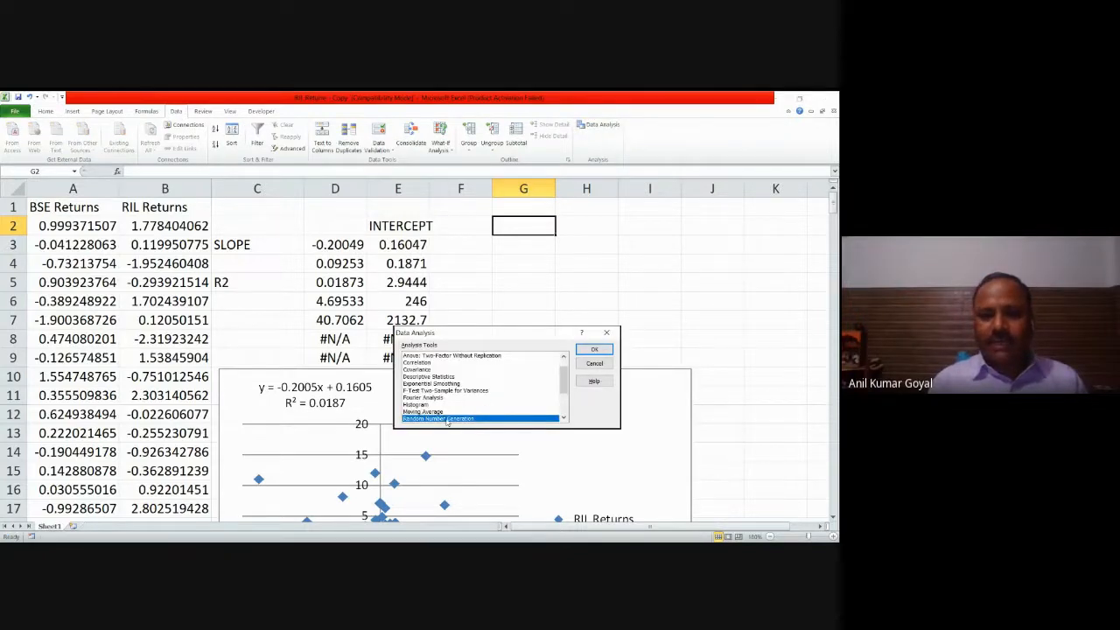
{"action": "left_click_drag", "start_coordinate": [564, 382], "coordinate": [570, 403]}
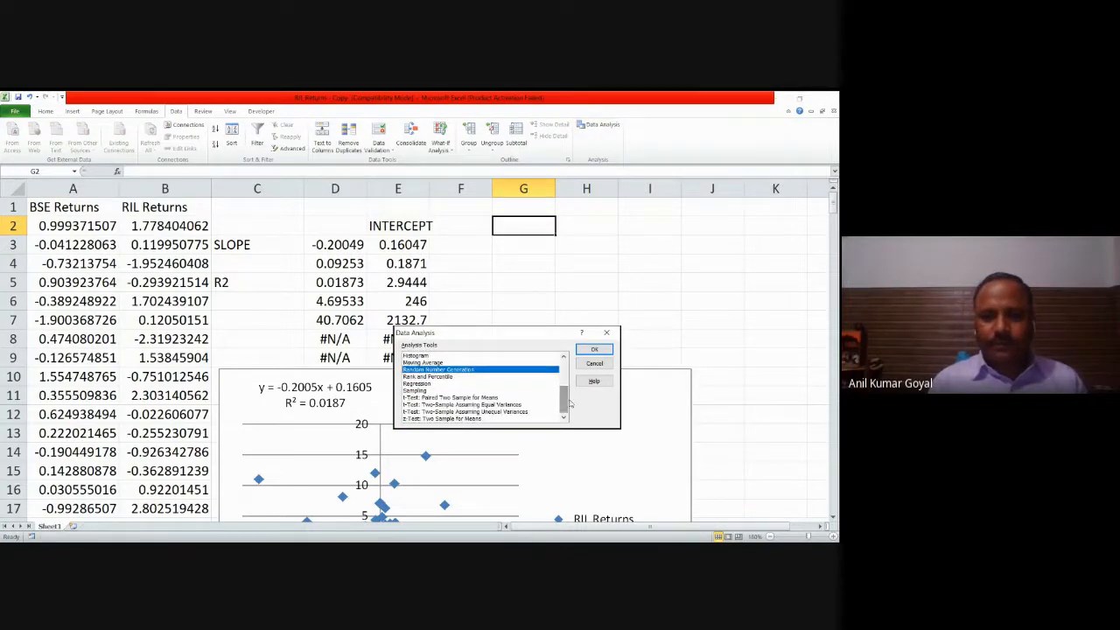
{"action": "left_click", "coordinate": [422, 384]}
{"action": "left_click", "coordinate": [595, 349]}
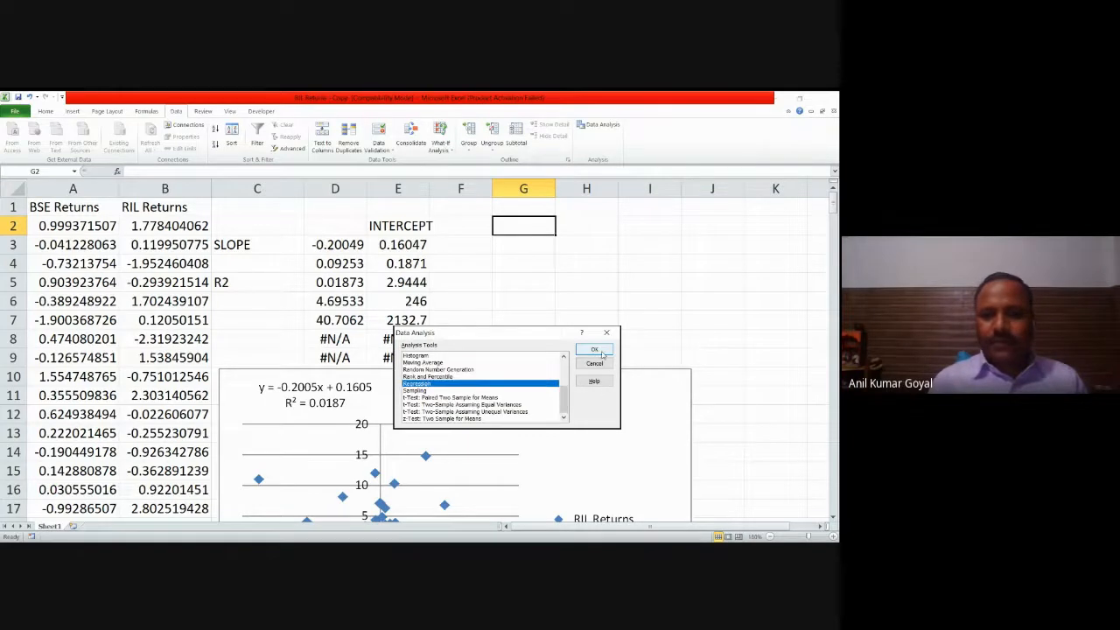
{"action": "left_click_drag", "start_coordinate": [560, 286], "coordinate": [692, 244]}
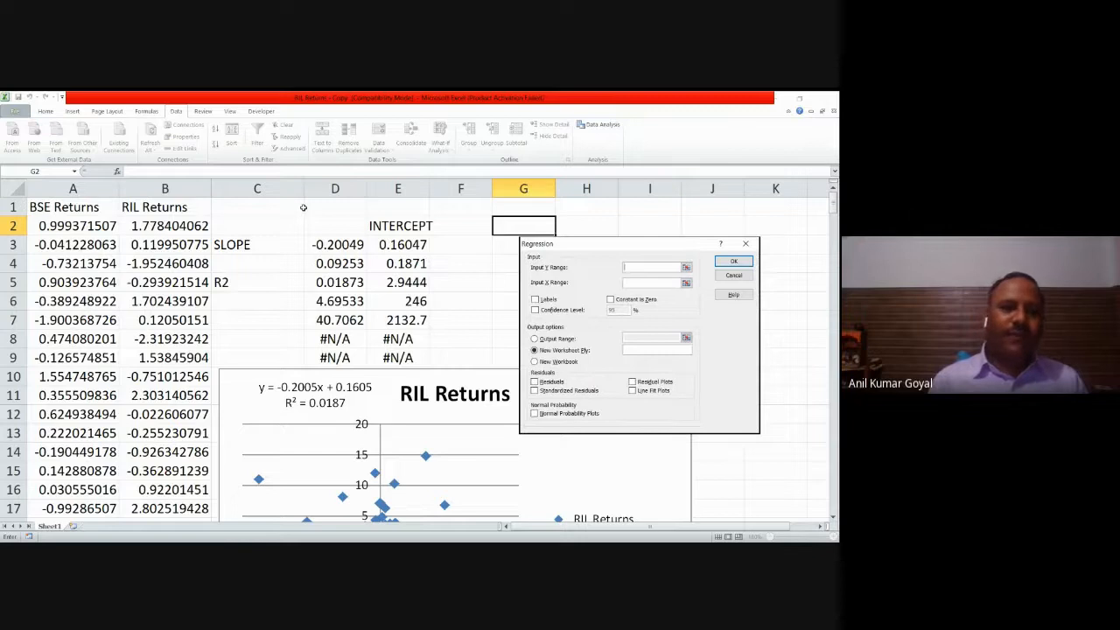
Step: Set the regression's Y range to the RIL Returns in B1:B249 and its X range to the BSE Returns in A1:A249
{"action": "left_click", "coordinate": [179, 207]}
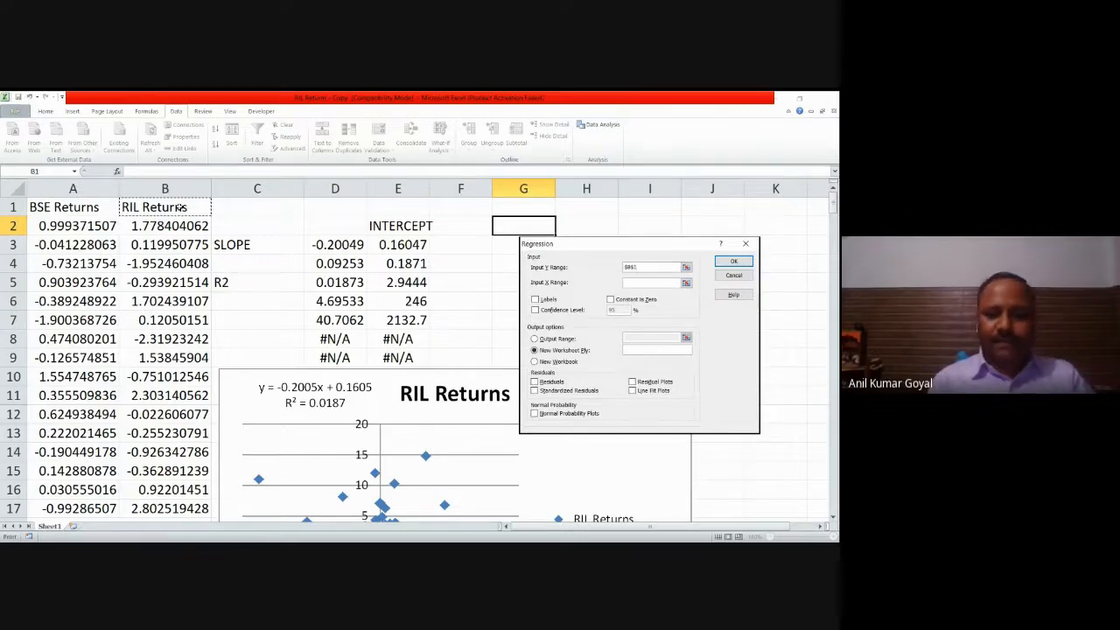
{"action": "key", "text": "ctrl+shift+Down"}
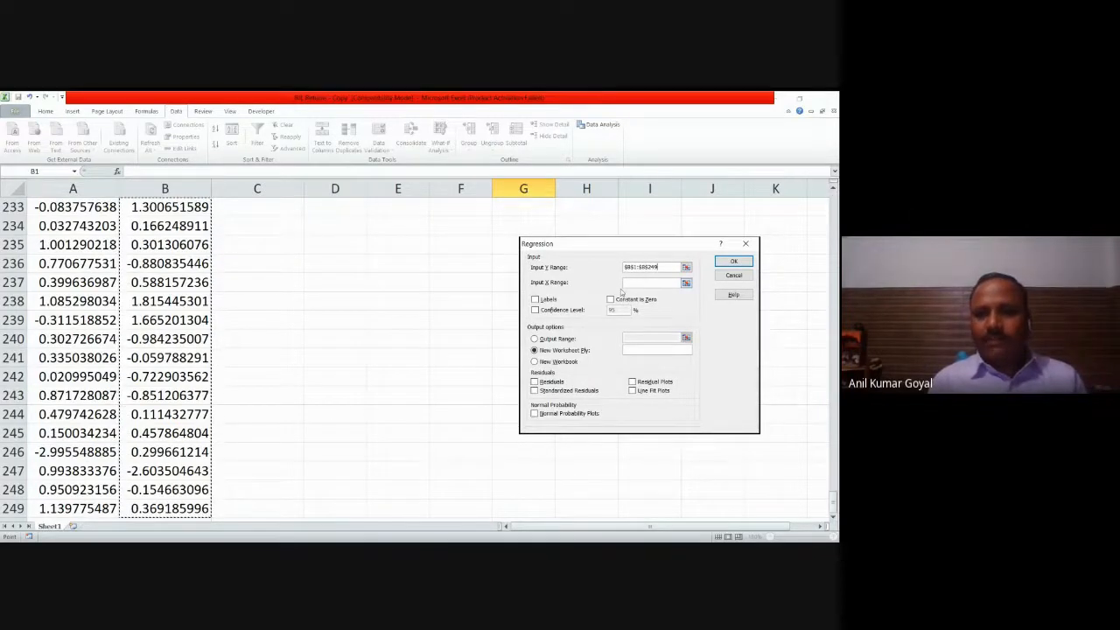
{"action": "key", "text": "Tab"}
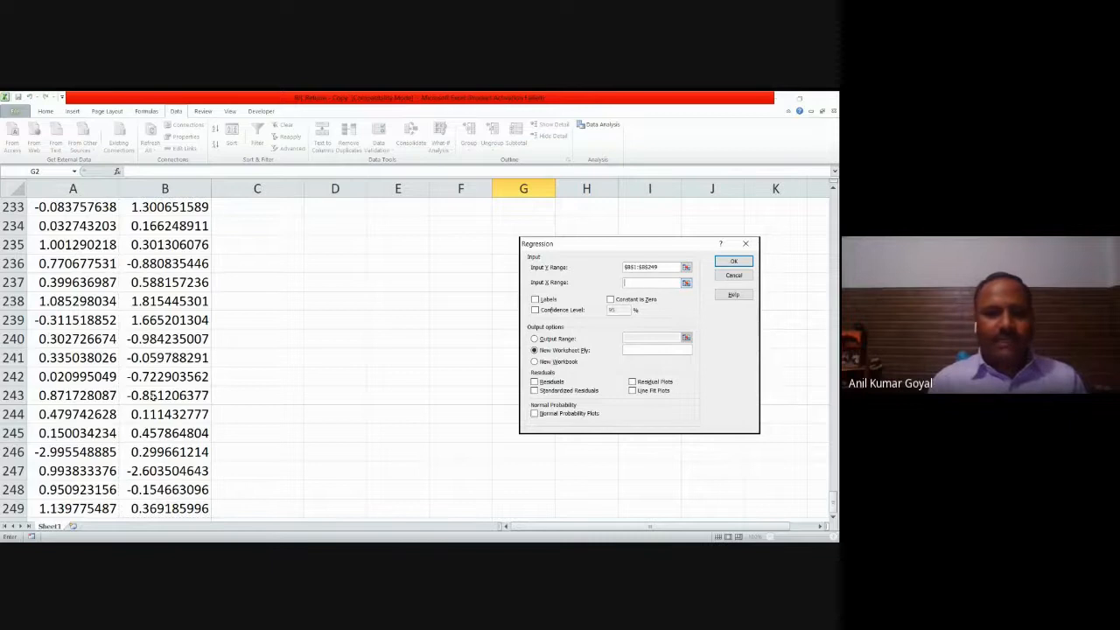
{"action": "left_click", "coordinate": [88, 511]}
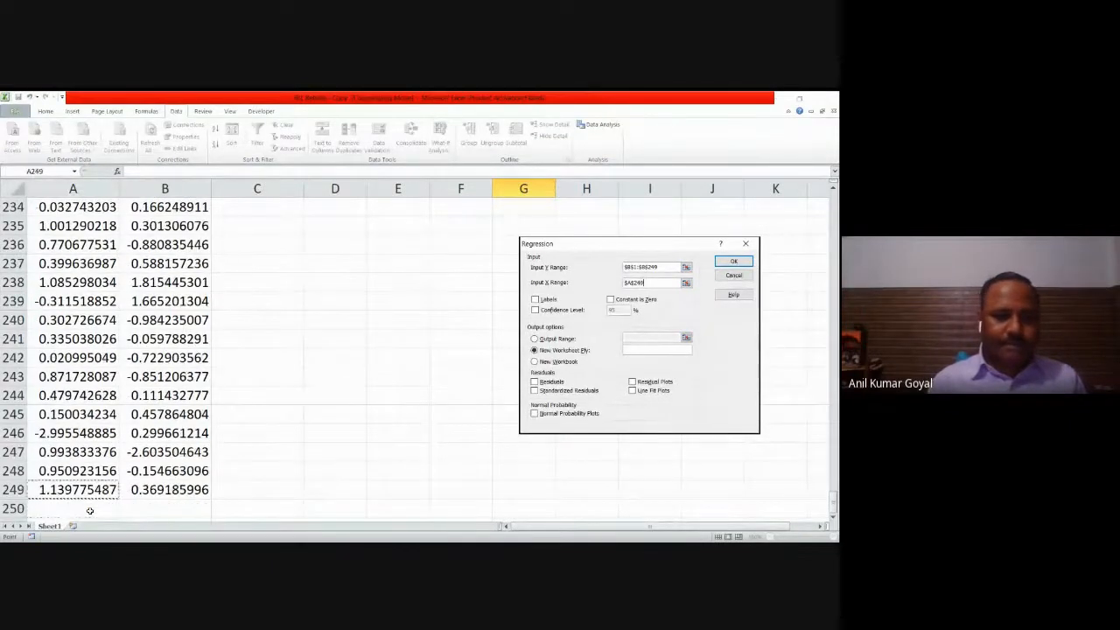
{"action": "key", "text": "ctrl+shift+Up"}
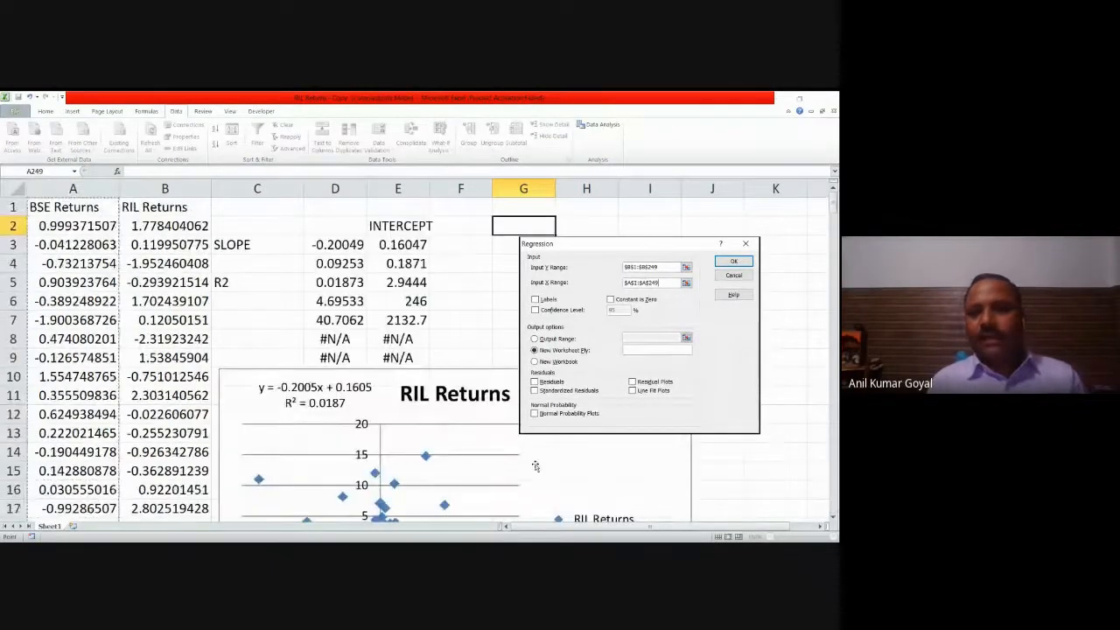
Step: Run the regression with Labels enabled, a 95% confidence level and the output range starting at G1
{"action": "left_click", "coordinate": [535, 299]}
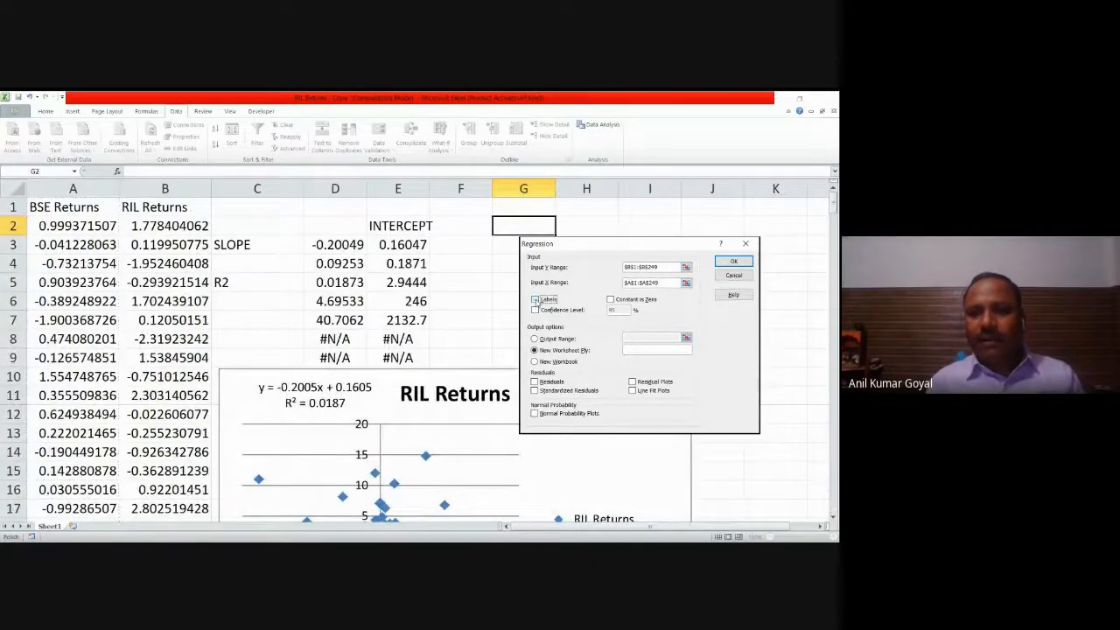
{"action": "left_click", "coordinate": [535, 310]}
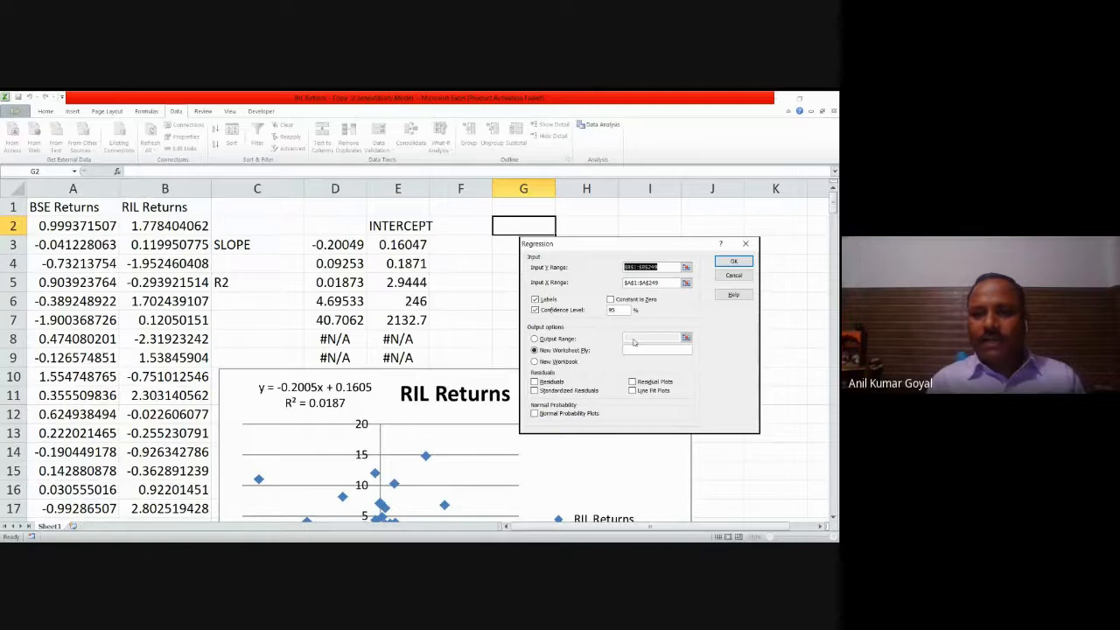
{"action": "left_click", "coordinate": [567, 339]}
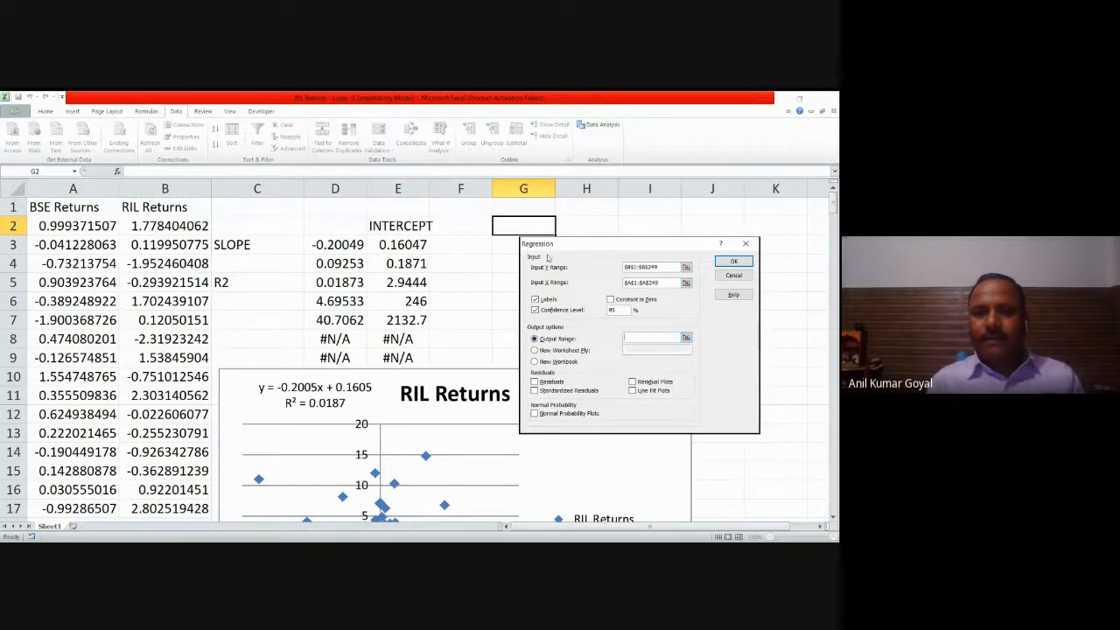
{"action": "left_click", "coordinate": [515, 209]}
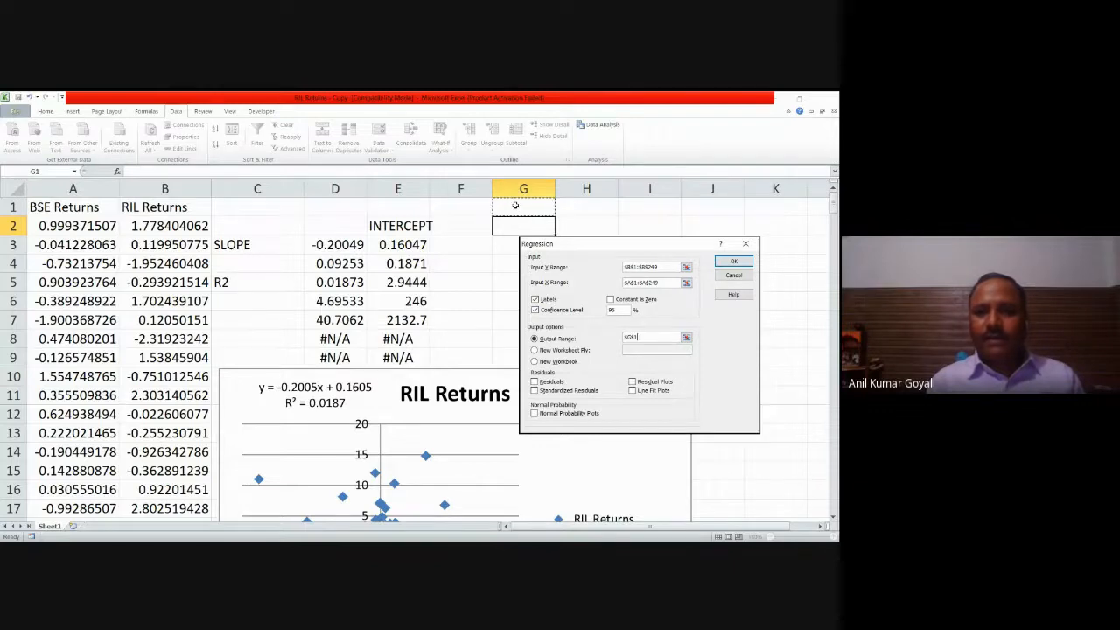
{"action": "left_click", "coordinate": [734, 262]}
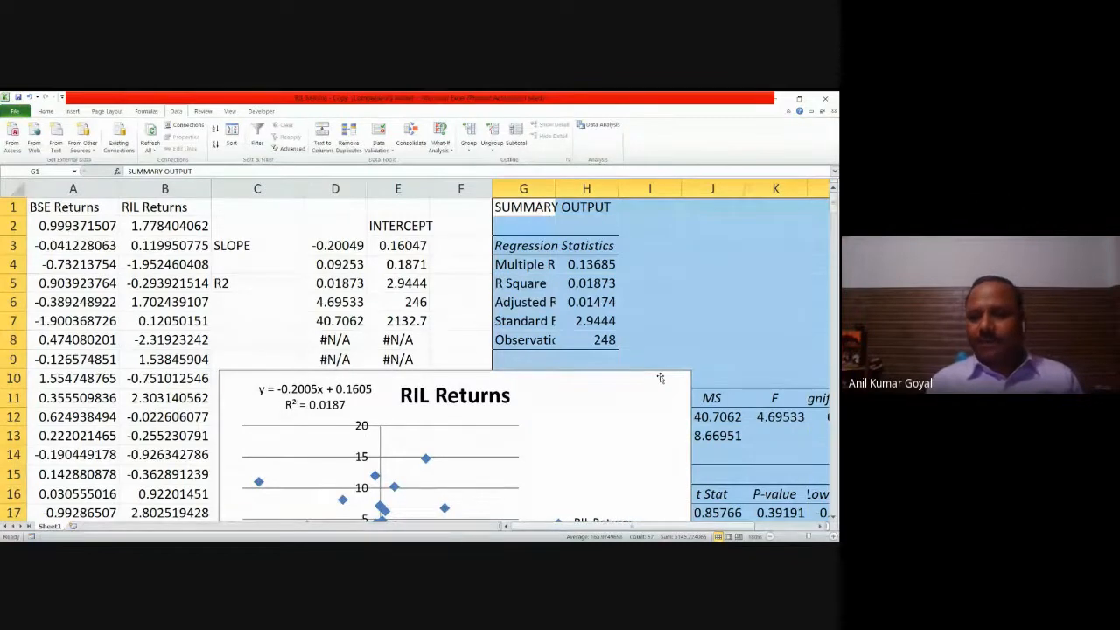
Step: Delete columns N and O, which hold the repeated Lower and Upper 95.0% bounds of the regression output
{"action": "left_click", "coordinate": [771, 537]}
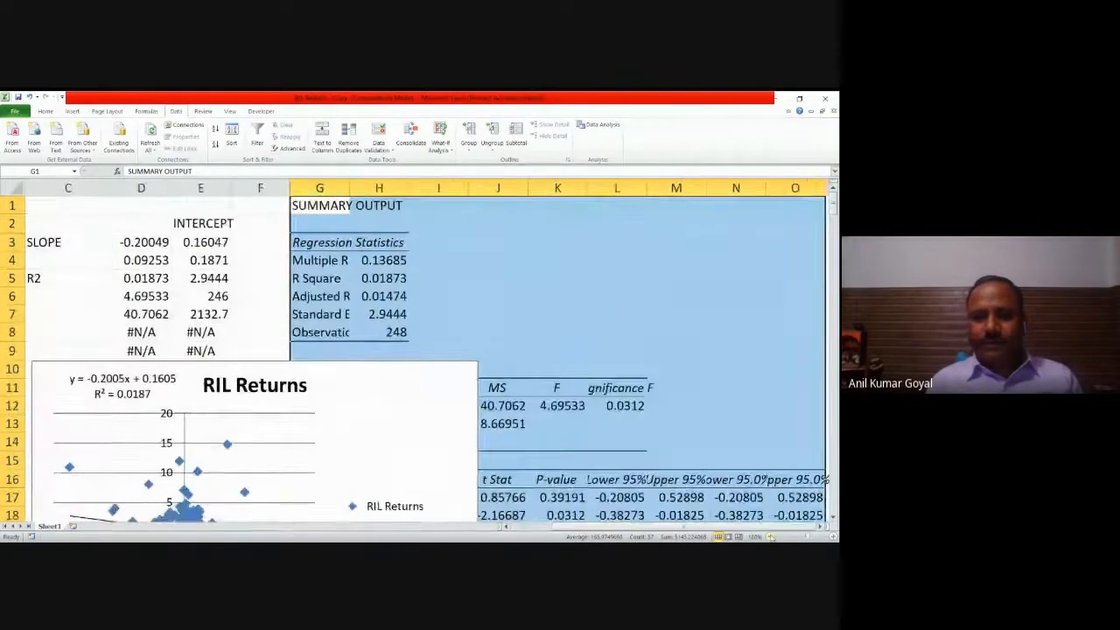
{"action": "left_click", "coordinate": [771, 536]}
{"action": "left_click", "coordinate": [771, 537]}
{"action": "left_click", "coordinate": [771, 537]}
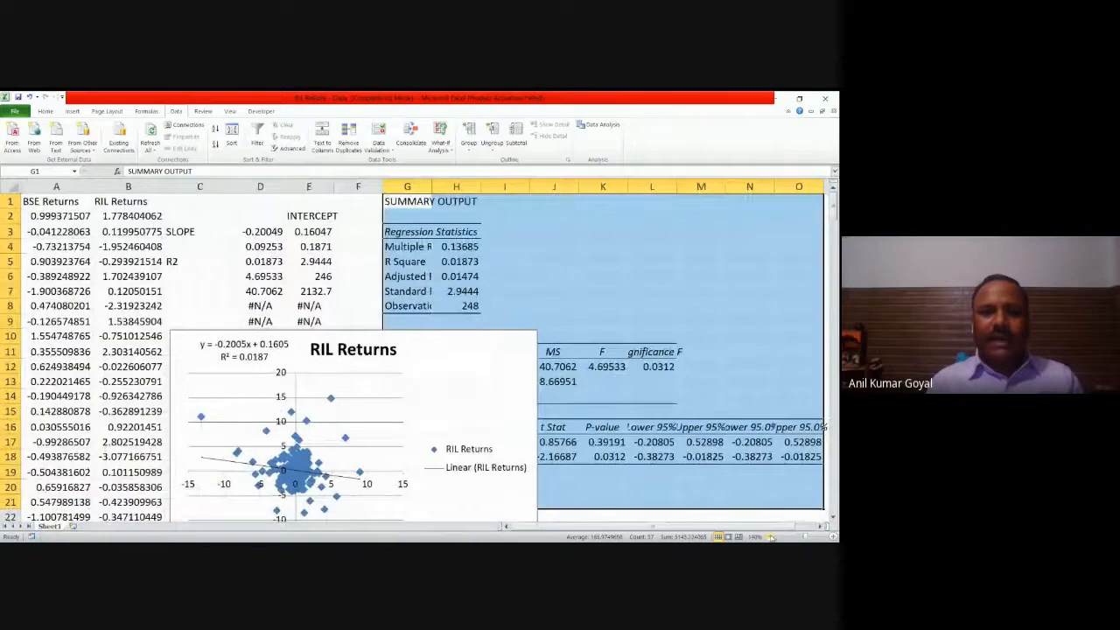
{"action": "left_click", "coordinate": [771, 537]}
{"action": "left_click", "coordinate": [771, 537]}
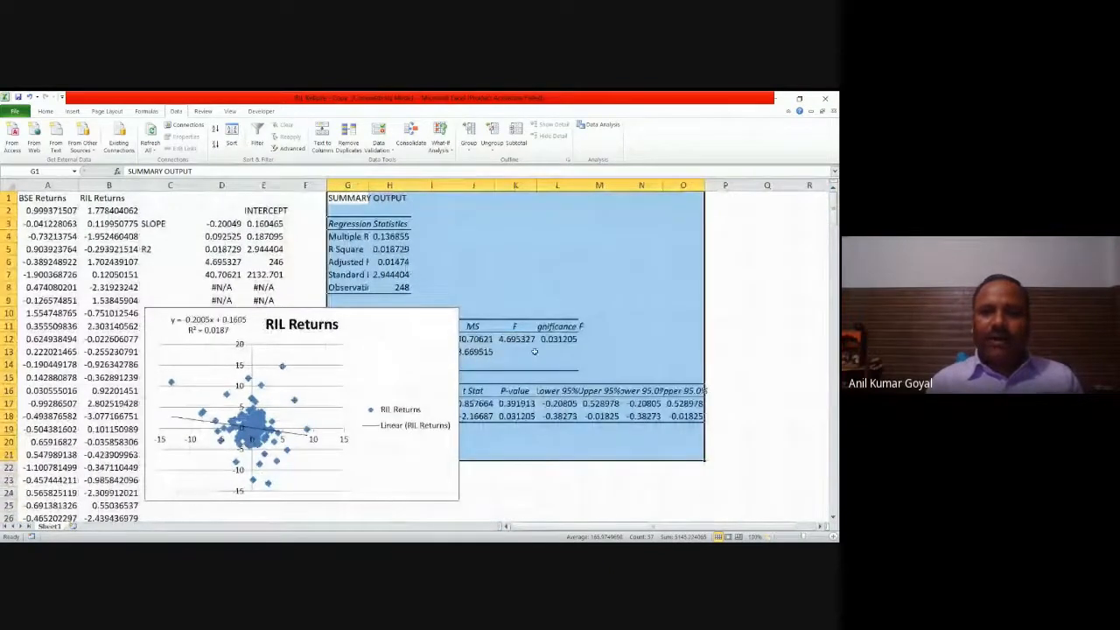
{"action": "left_click", "coordinate": [729, 252]}
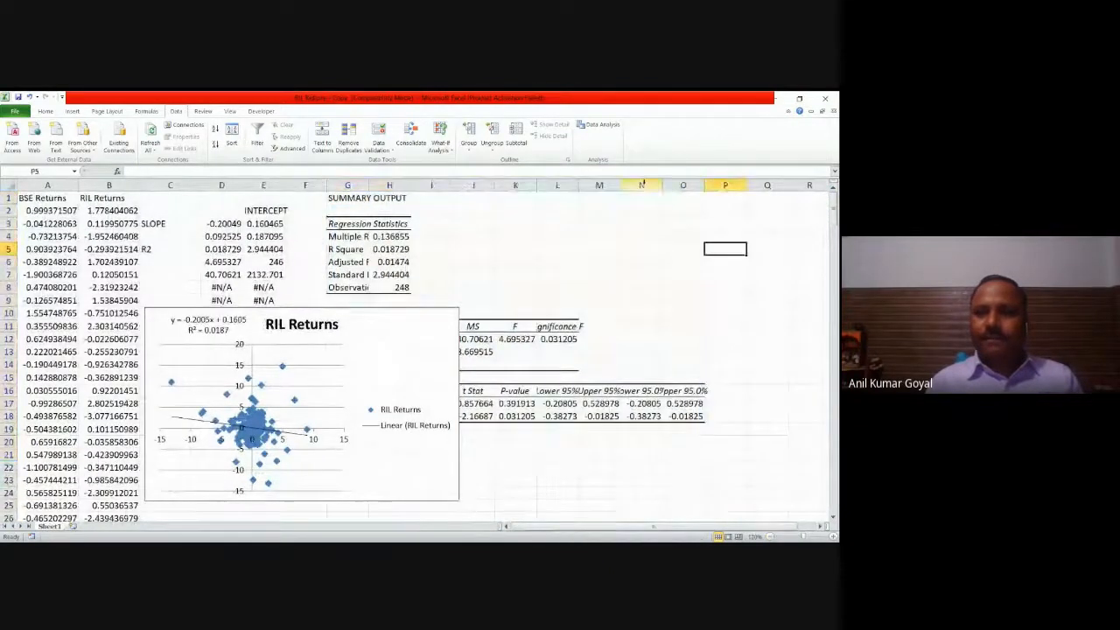
{"action": "left_click_drag", "start_coordinate": [641, 184], "coordinate": [683, 185]}
{"action": "right_click", "coordinate": [676, 187]}
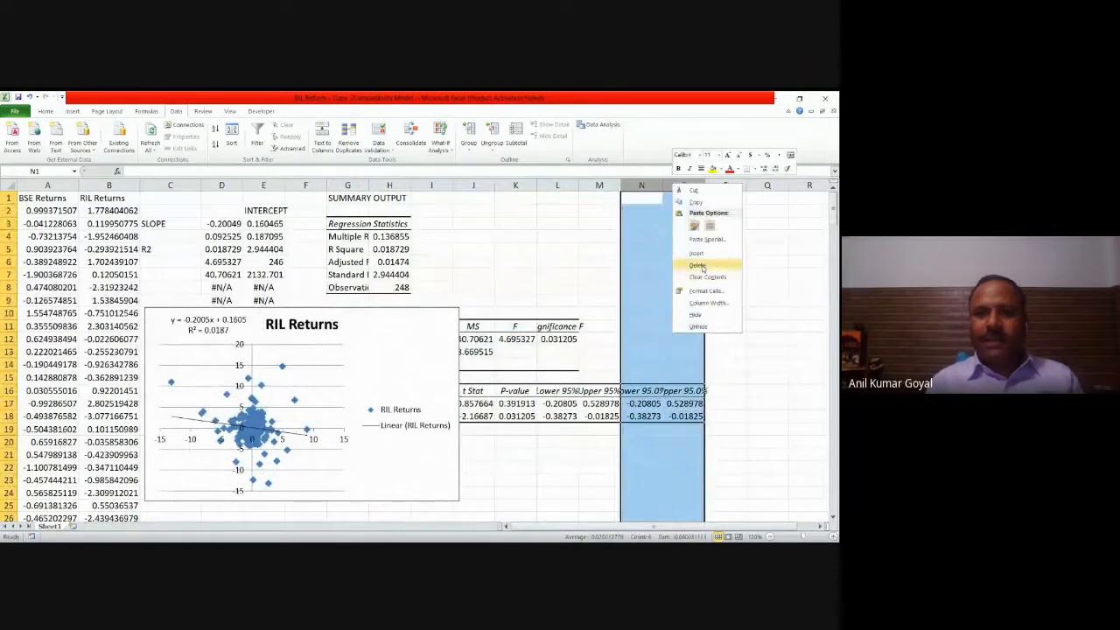
{"action": "left_click", "coordinate": [696, 266]}
{"action": "left_click", "coordinate": [726, 339]}
Step: Move the scatter chart clear of the regression output to the empty area starting at about N1
{"action": "left_click", "coordinate": [428, 312]}
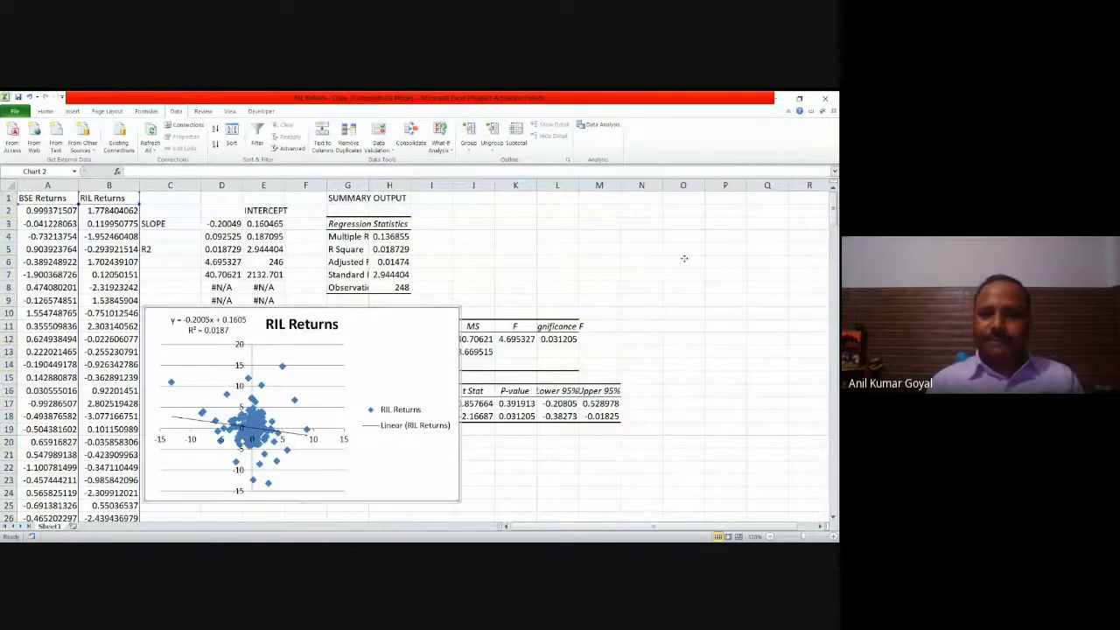
{"action": "scroll", "coordinate": [734, 255], "scroll_direction": "right", "scroll_amount": 1}
{"action": "scroll", "coordinate": [624, 201], "scroll_direction": "right", "scroll_amount": 5}
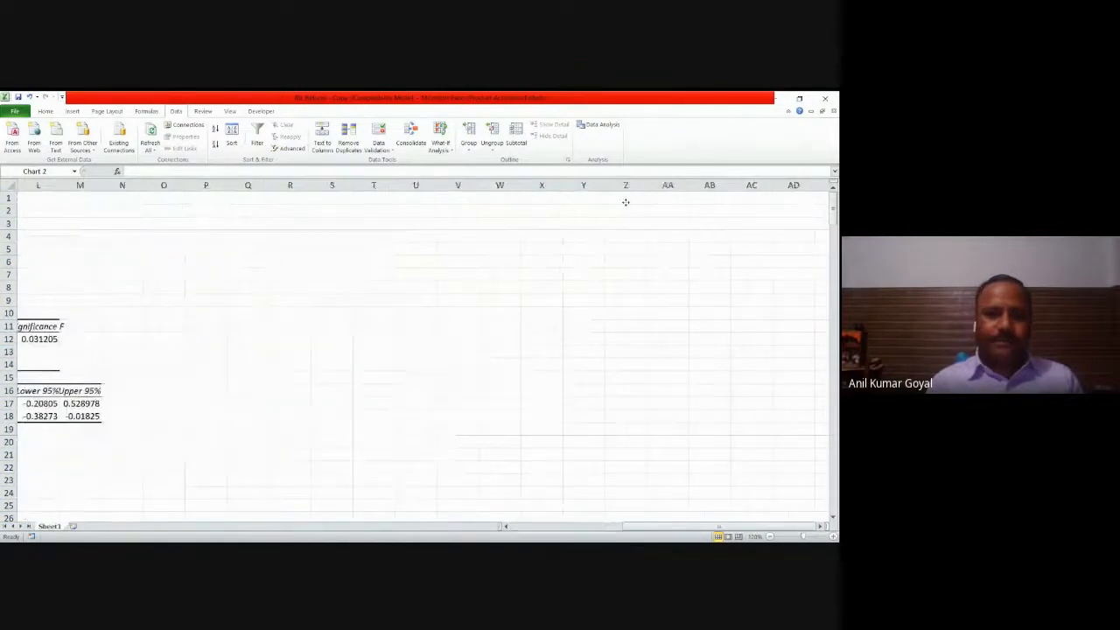
{"action": "left_click_drag", "start_coordinate": [385, 200], "coordinate": [385, 200]}
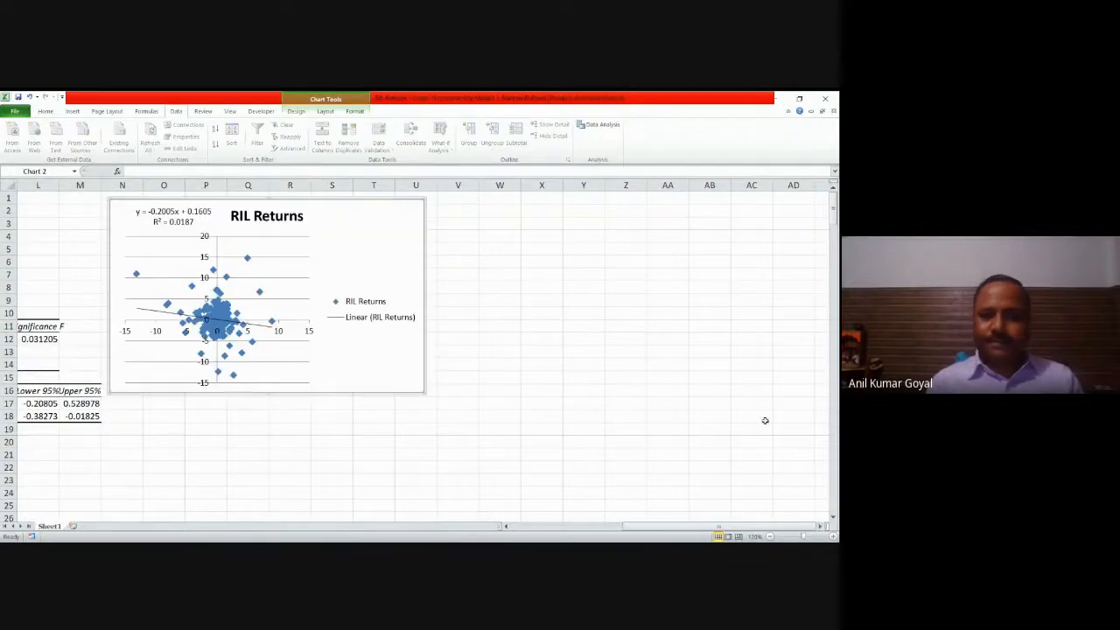
Step: Autofit the width of column G to its regression output labels
{"action": "left_click_drag", "start_coordinate": [630, 528], "coordinate": [540, 531]}
{"action": "left_click_drag", "start_coordinate": [540, 532], "coordinate": [540, 531]}
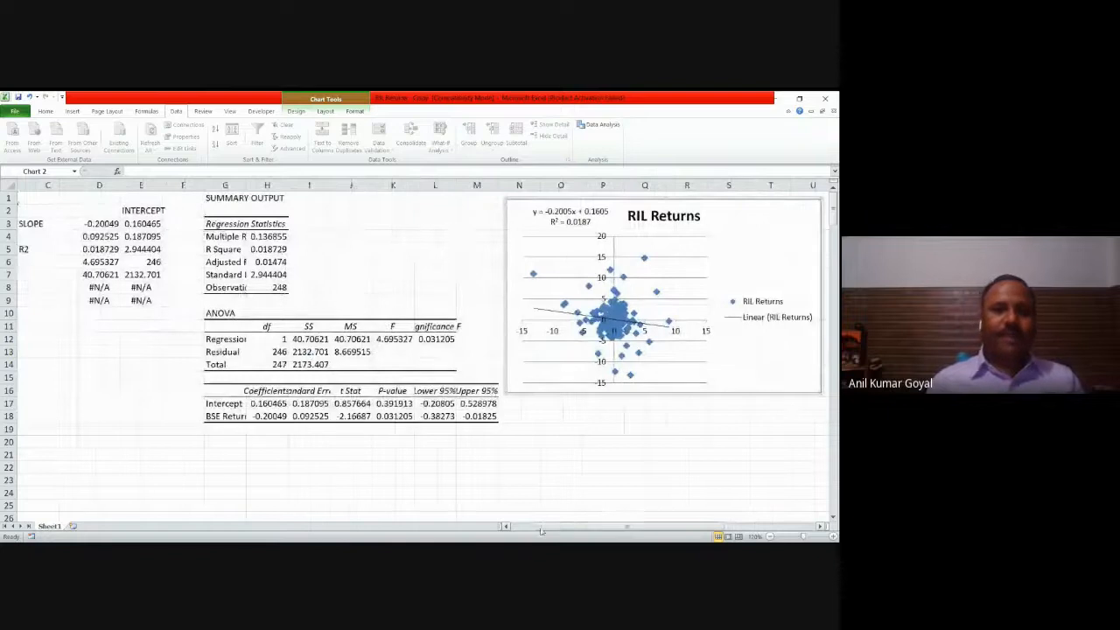
{"action": "double_click", "coordinate": [247, 185]}
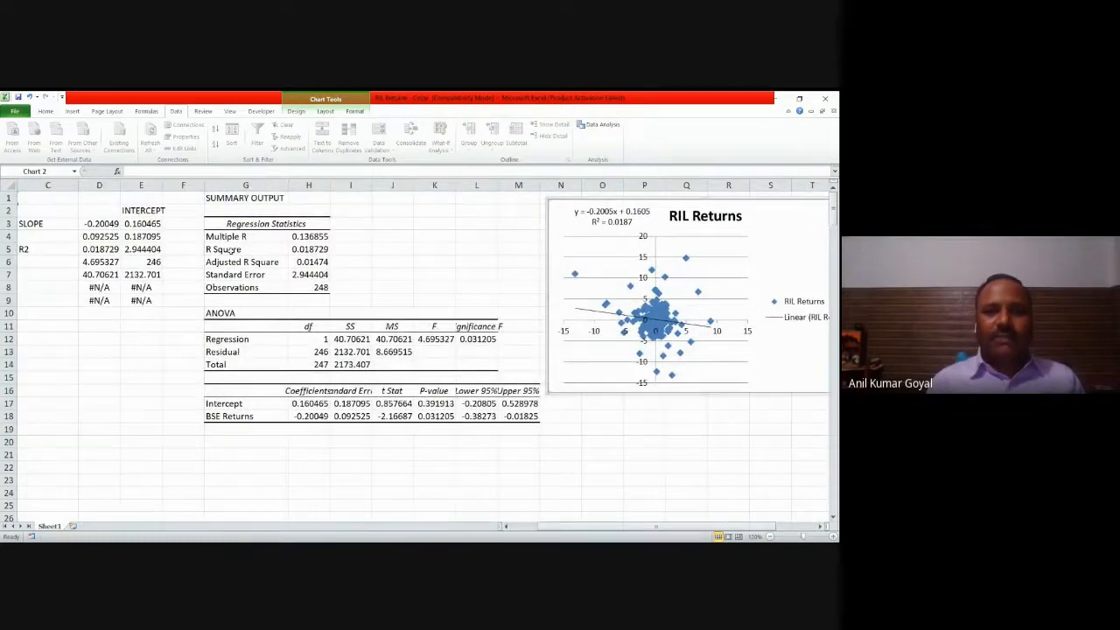
Step: Compare R Square and the intercept across the regression summary output, the LINEST results and the chart's trendline equation
{"action": "left_click_drag", "start_coordinate": [229, 250], "coordinate": [300, 251]}
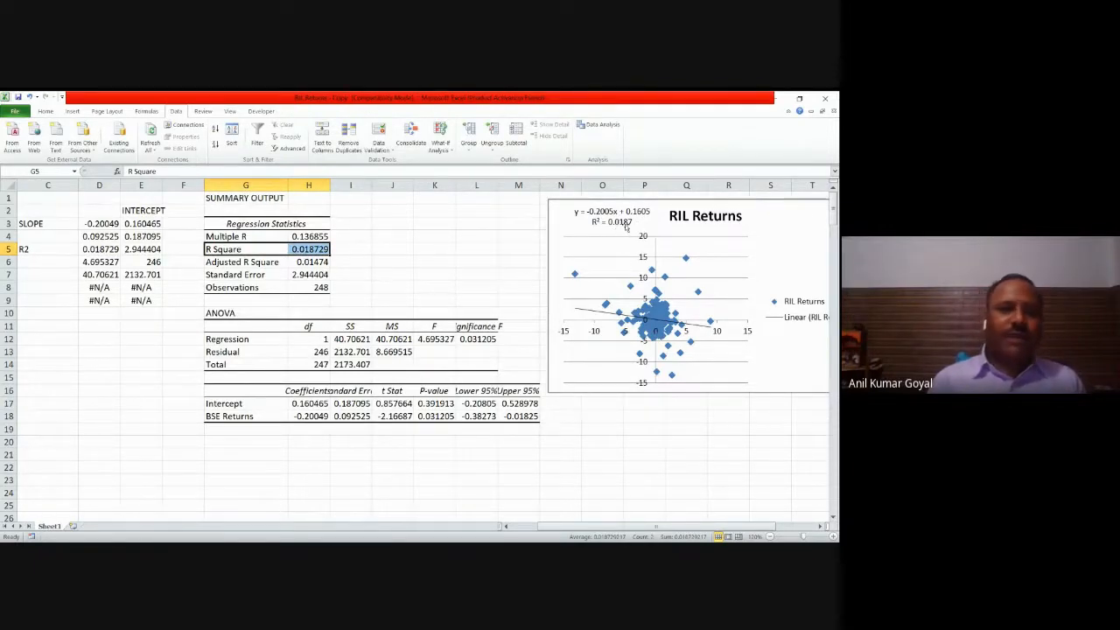
{"action": "left_click", "coordinate": [89, 250]}
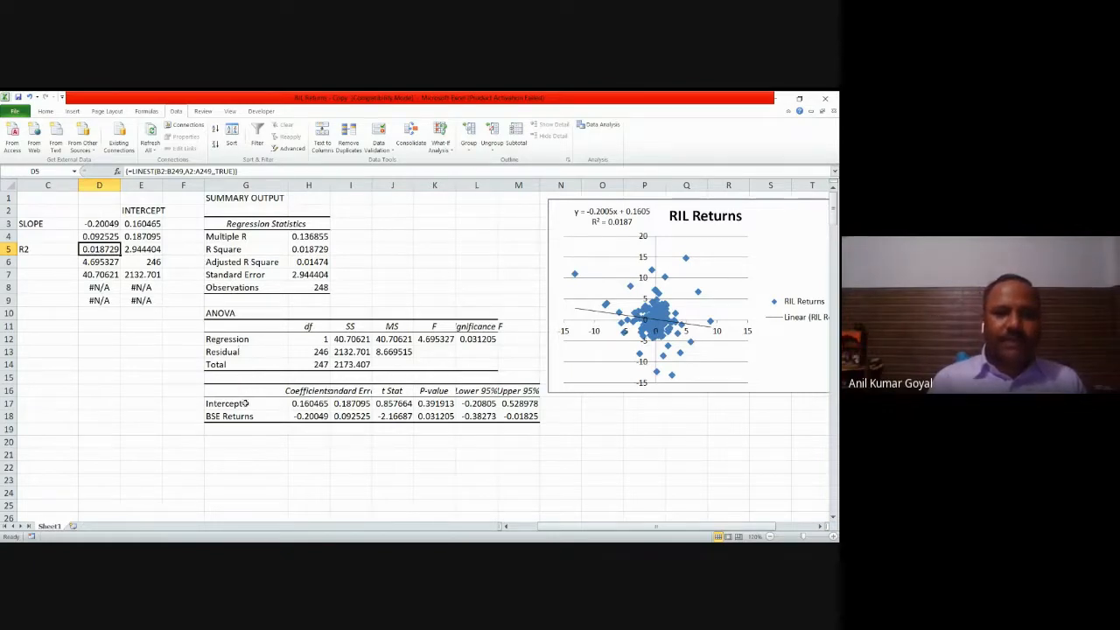
{"action": "left_click", "coordinate": [310, 404]}
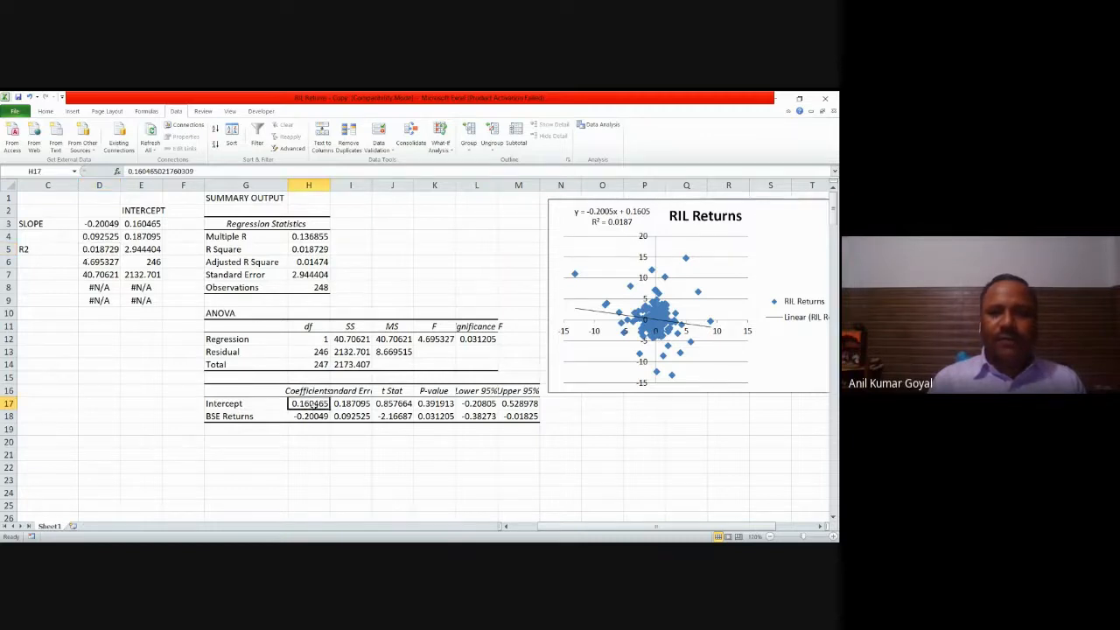
{"action": "left_click", "coordinate": [640, 215]}
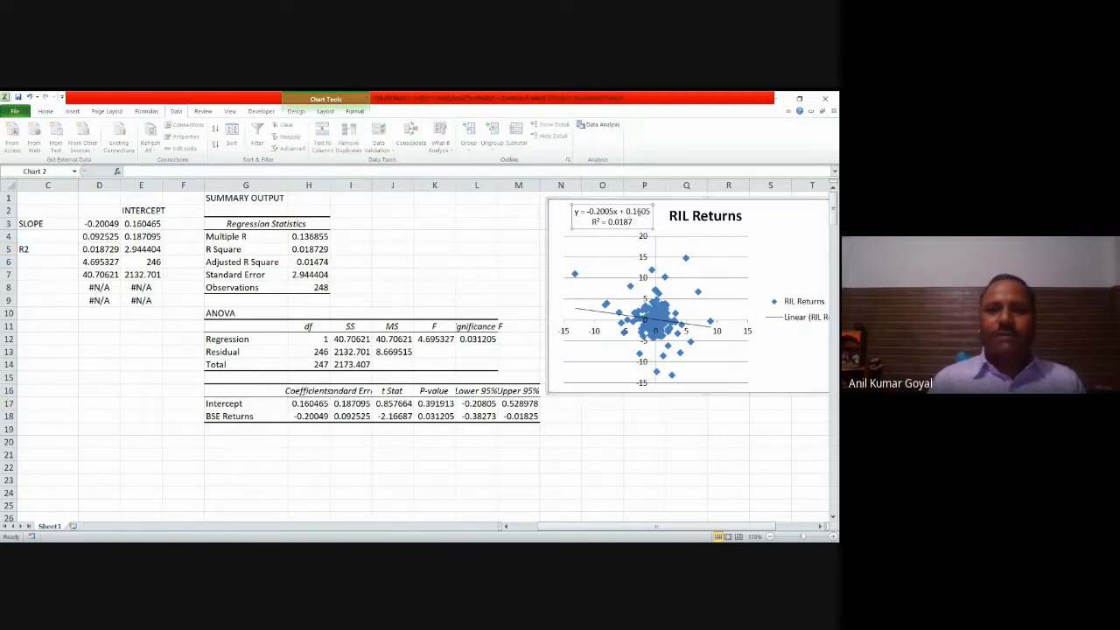
{"action": "left_click", "coordinate": [148, 226]}
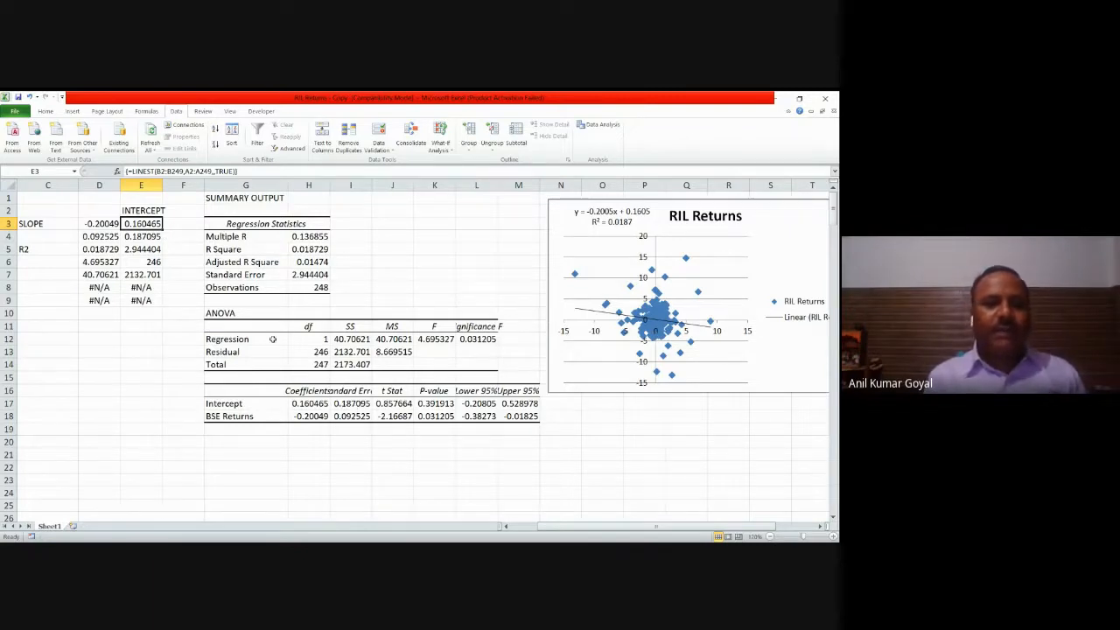
Step: Match the LINEST standard errors, F value, residual degrees of freedom and sums of squares with the Regression Statistics and ANOVA tables
{"action": "left_click", "coordinate": [154, 239]}
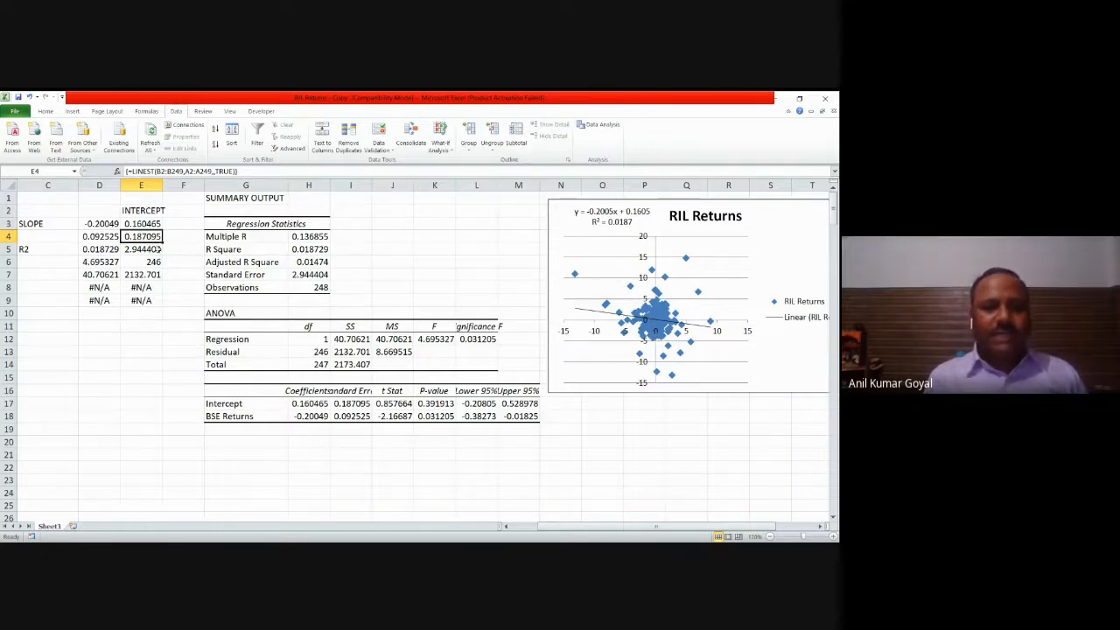
{"action": "left_click", "coordinate": [311, 274]}
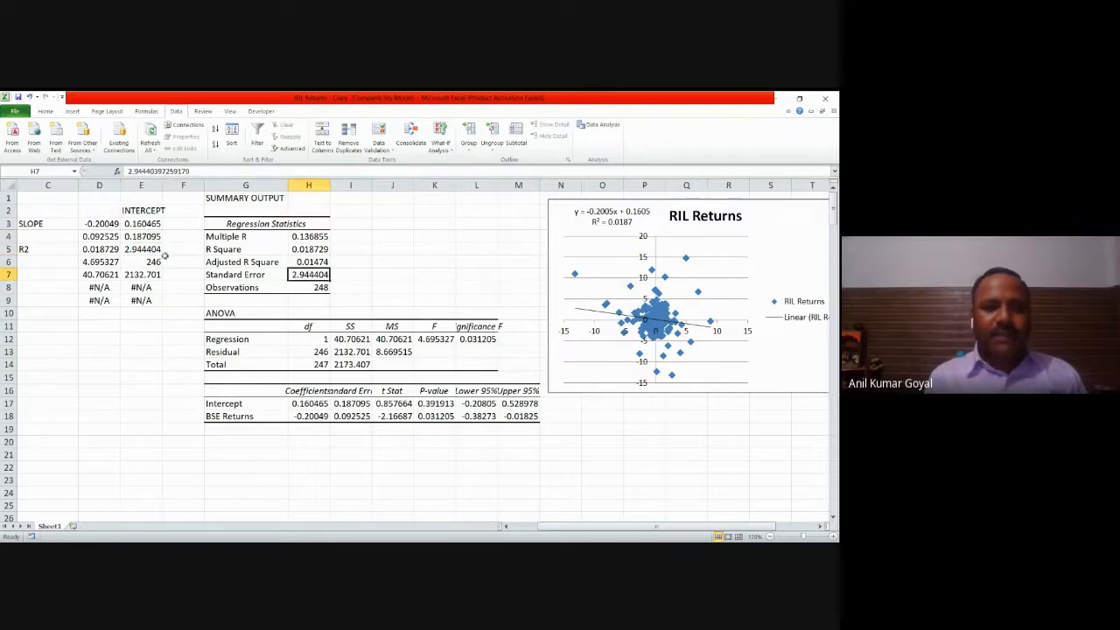
{"action": "left_click", "coordinate": [149, 261]}
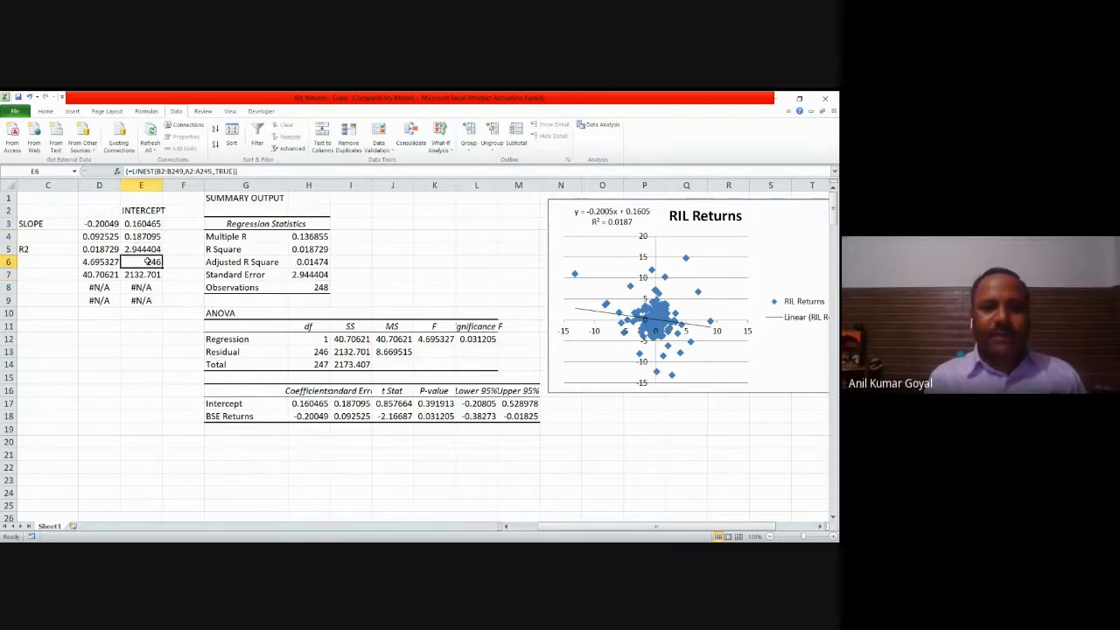
{"action": "left_click", "coordinate": [311, 352]}
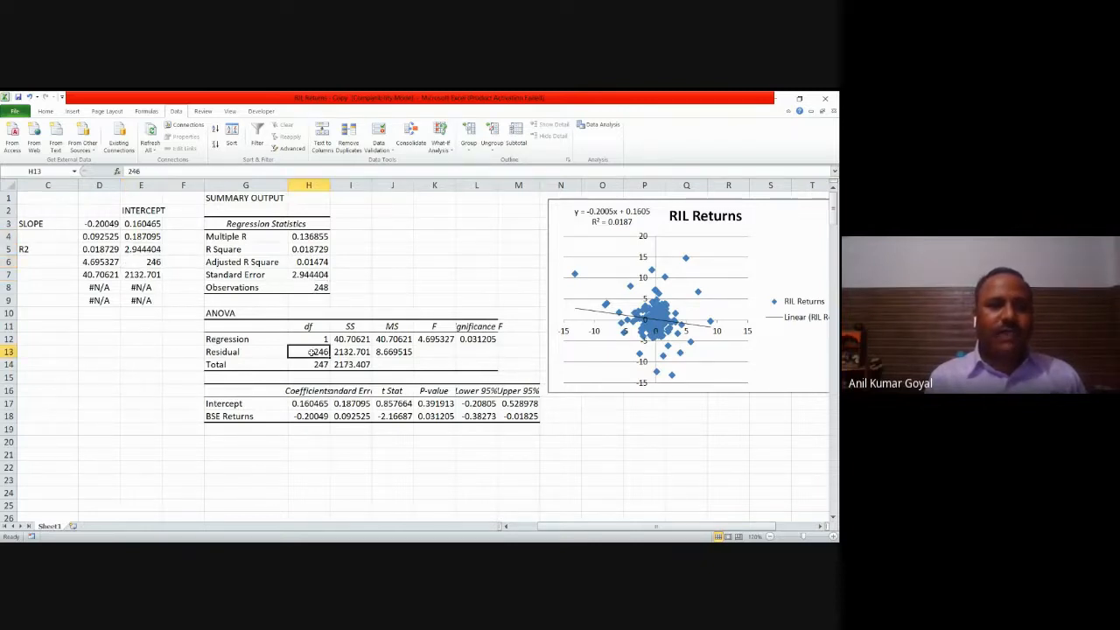
{"action": "left_click", "coordinate": [150, 277]}
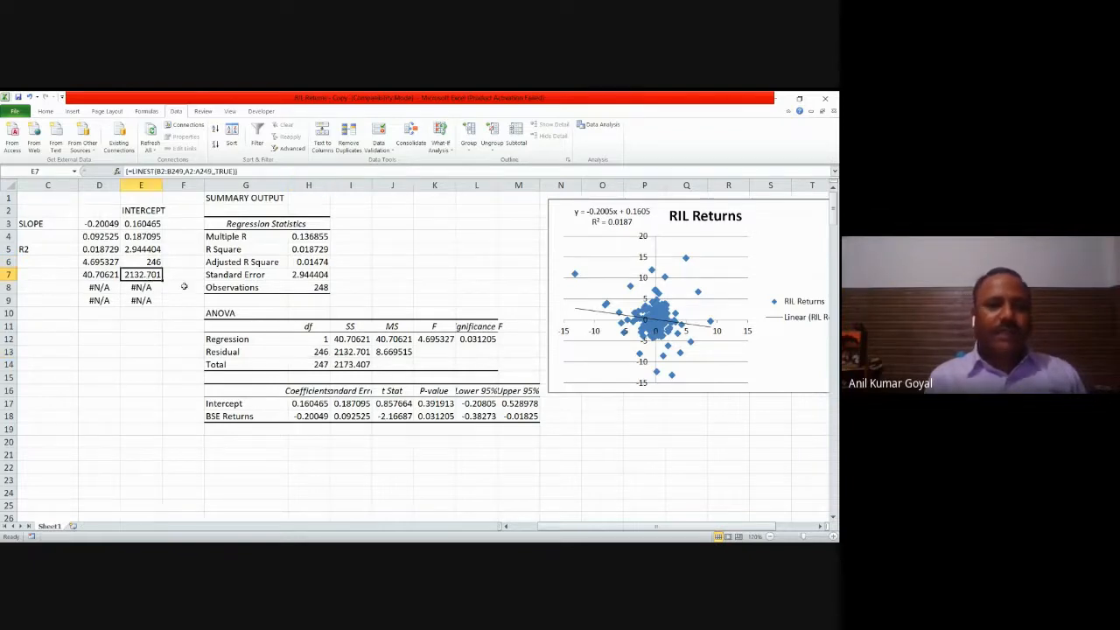
{"action": "left_click", "coordinate": [108, 277]}
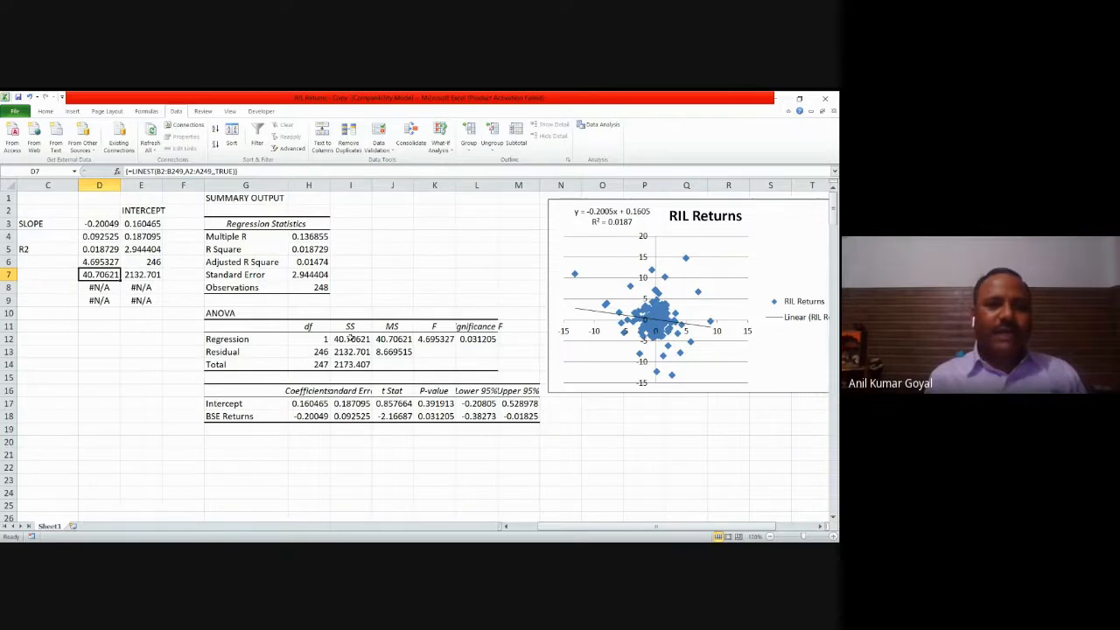
{"action": "left_click", "coordinate": [350, 337]}
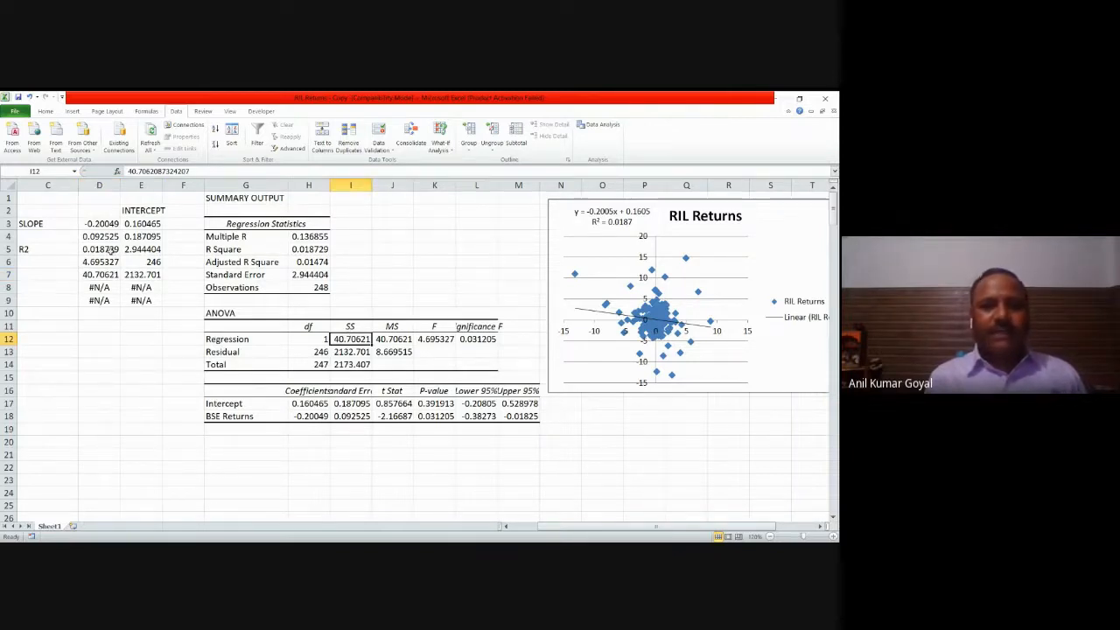
{"action": "left_click", "coordinate": [105, 260]}
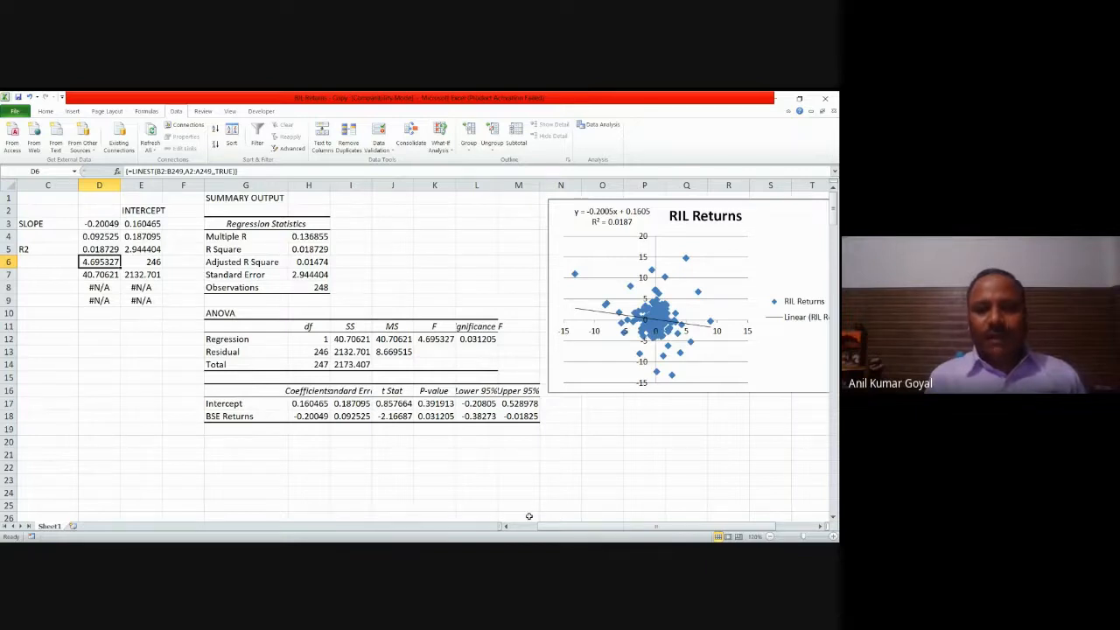
{"action": "left_click_drag", "start_coordinate": [549, 527], "coordinate": [542, 529]}
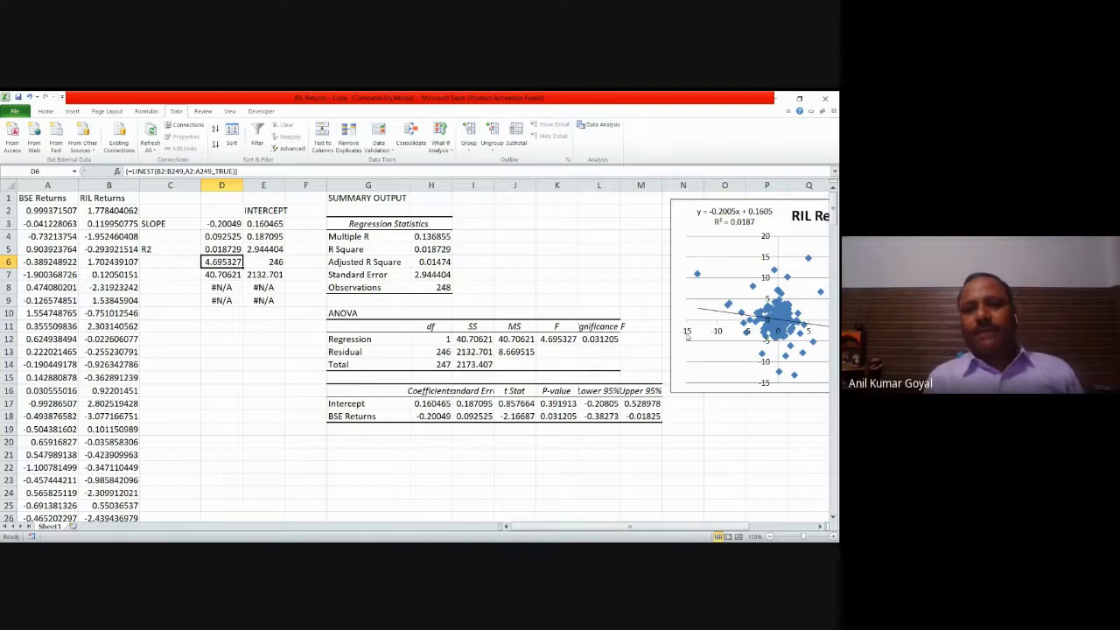
{"action": "left_click", "coordinate": [676, 308]}
{"action": "double_click", "coordinate": [676, 308]}
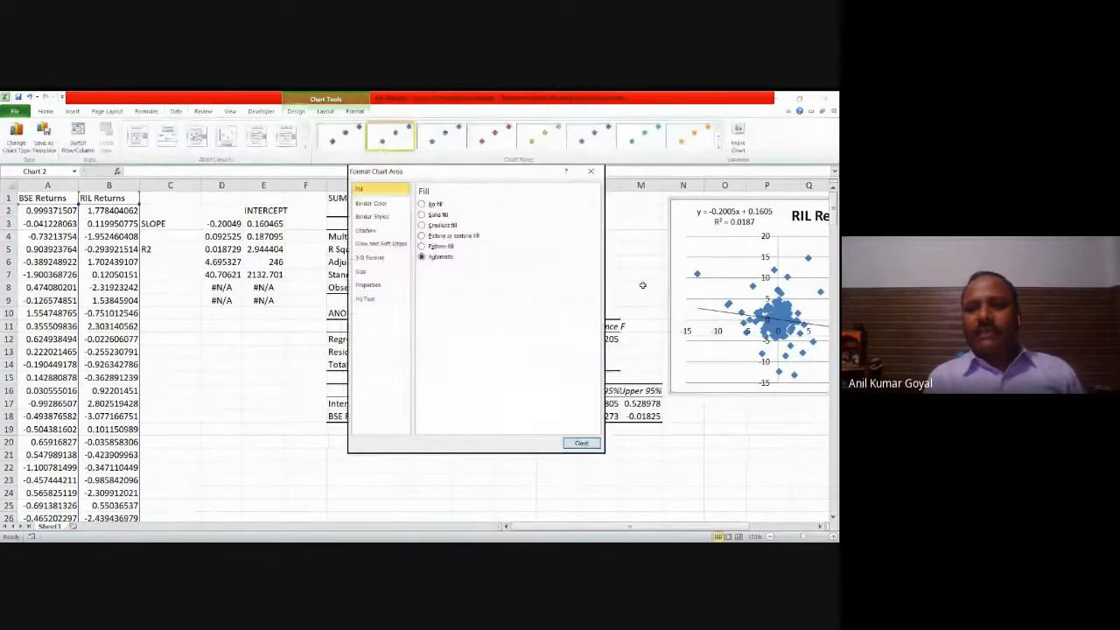
{"action": "left_click", "coordinate": [591, 171]}
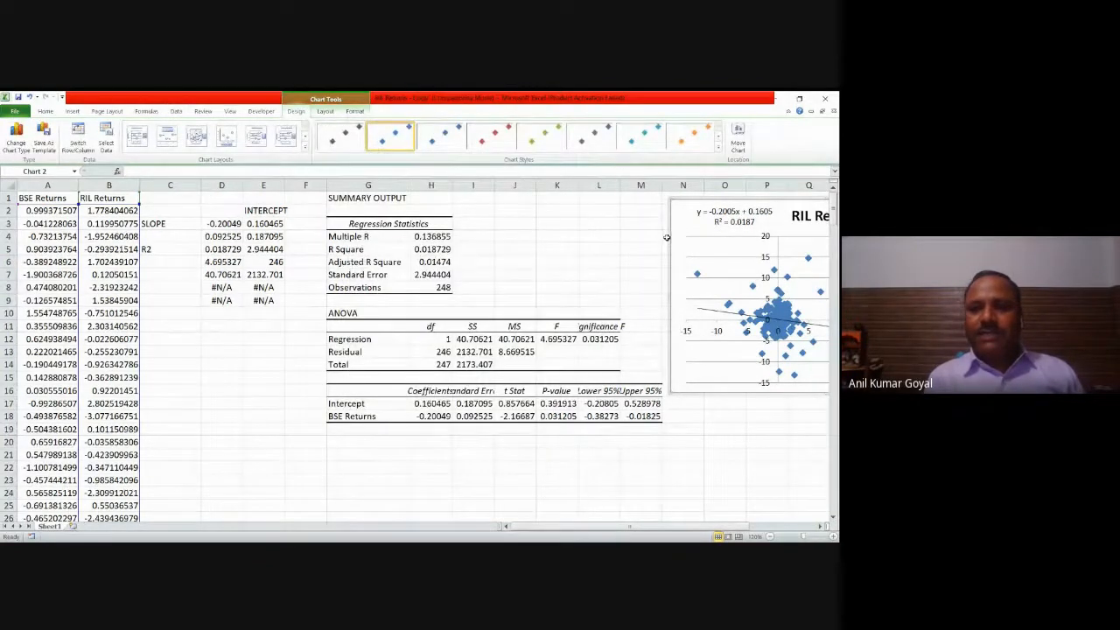
Step: Move the scatter chart up to row 1 and enlarge it to span about columns H to W, down to row 24
{"action": "left_click_drag", "start_coordinate": [653, 231], "coordinate": [632, 224]}
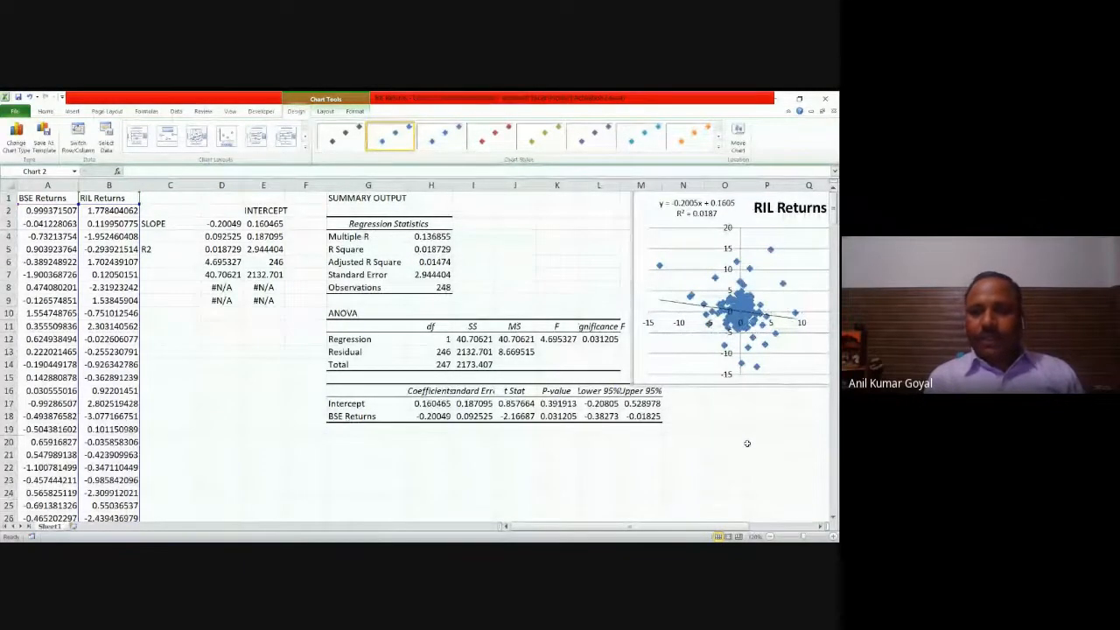
{"action": "left_click_drag", "start_coordinate": [676, 528], "coordinate": [742, 526]}
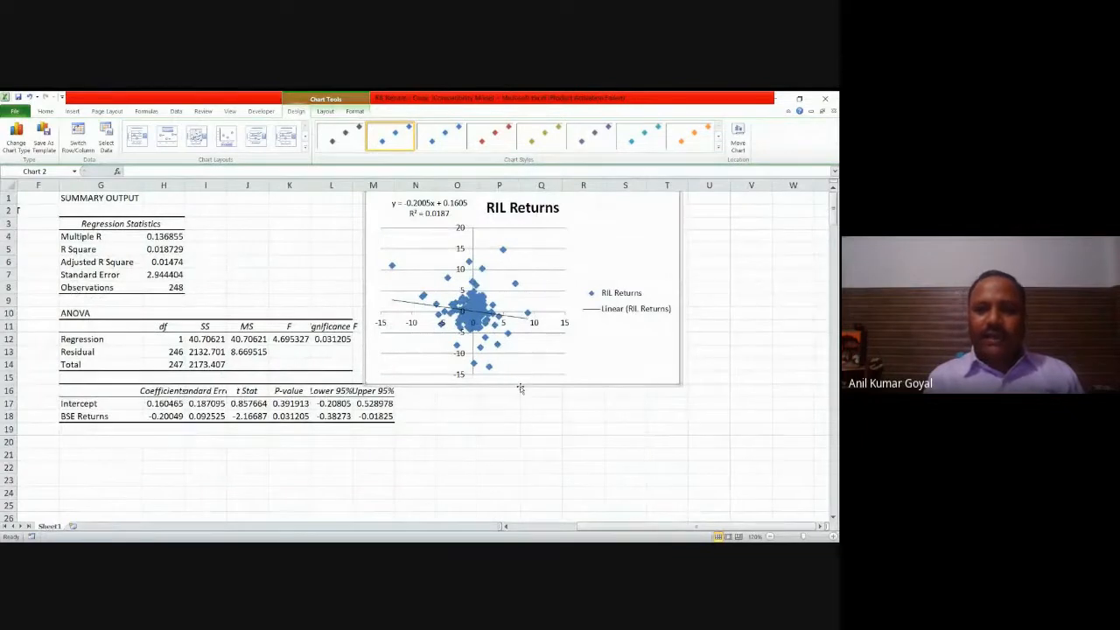
{"action": "left_click_drag", "start_coordinate": [526, 455], "coordinate": [526, 456]}
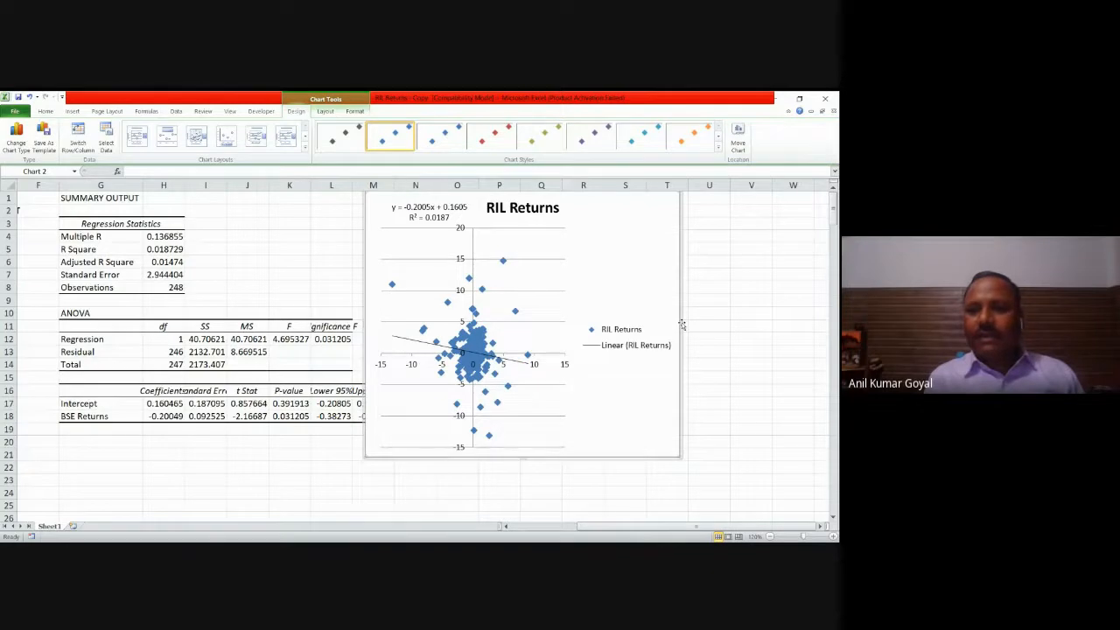
{"action": "left_click_drag", "start_coordinate": [786, 325], "coordinate": [786, 325]}
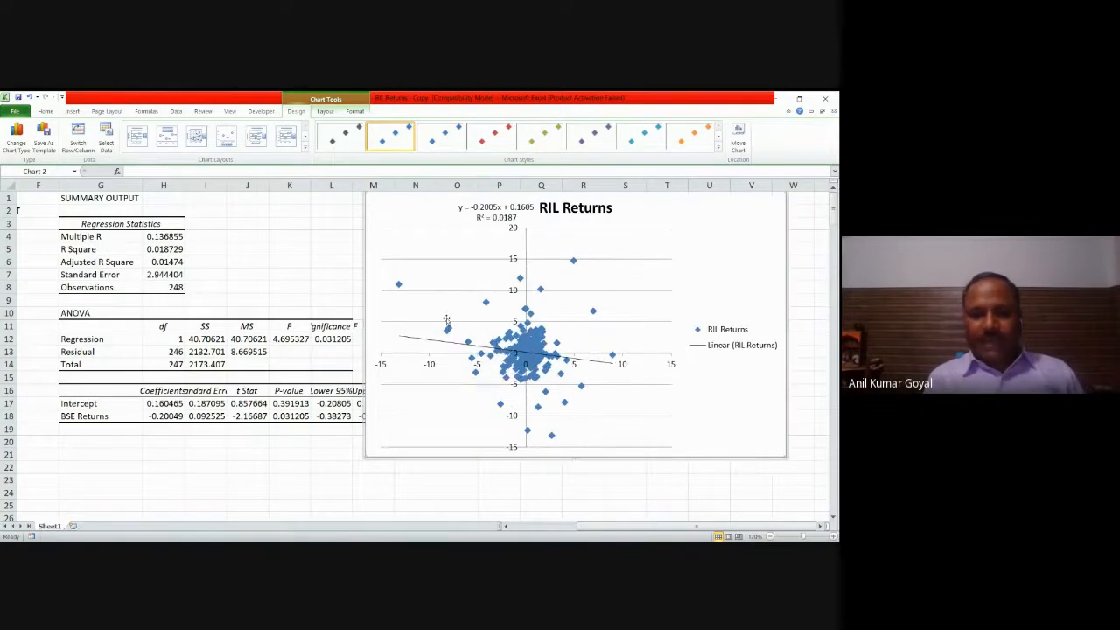
{"action": "left_click_drag", "start_coordinate": [365, 324], "coordinate": [179, 338]}
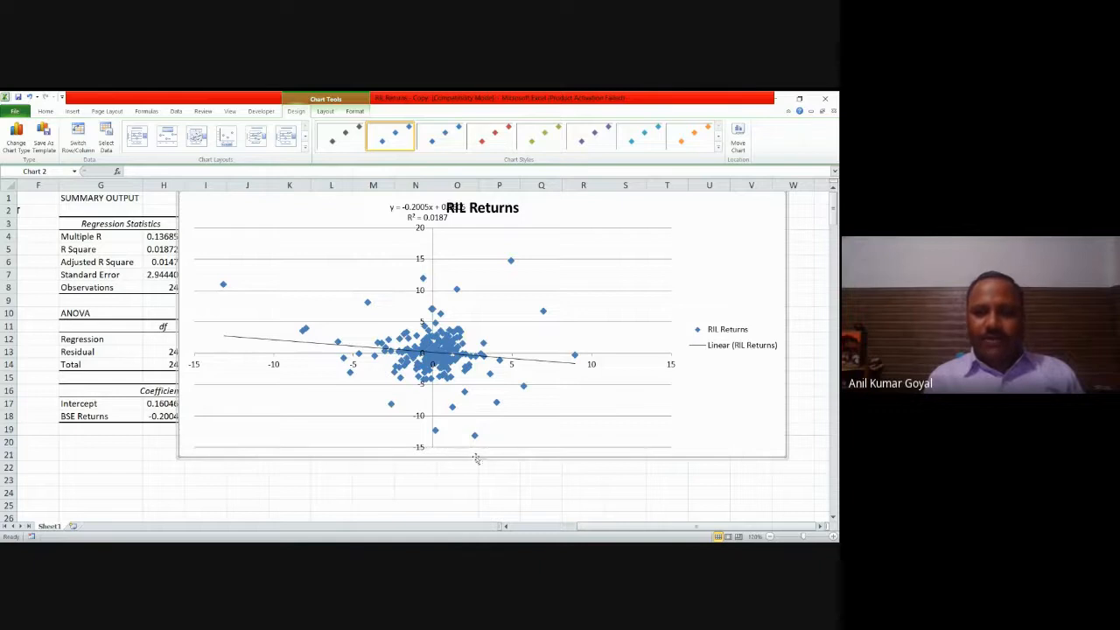
{"action": "left_click_drag", "start_coordinate": [482, 496], "coordinate": [482, 497]}
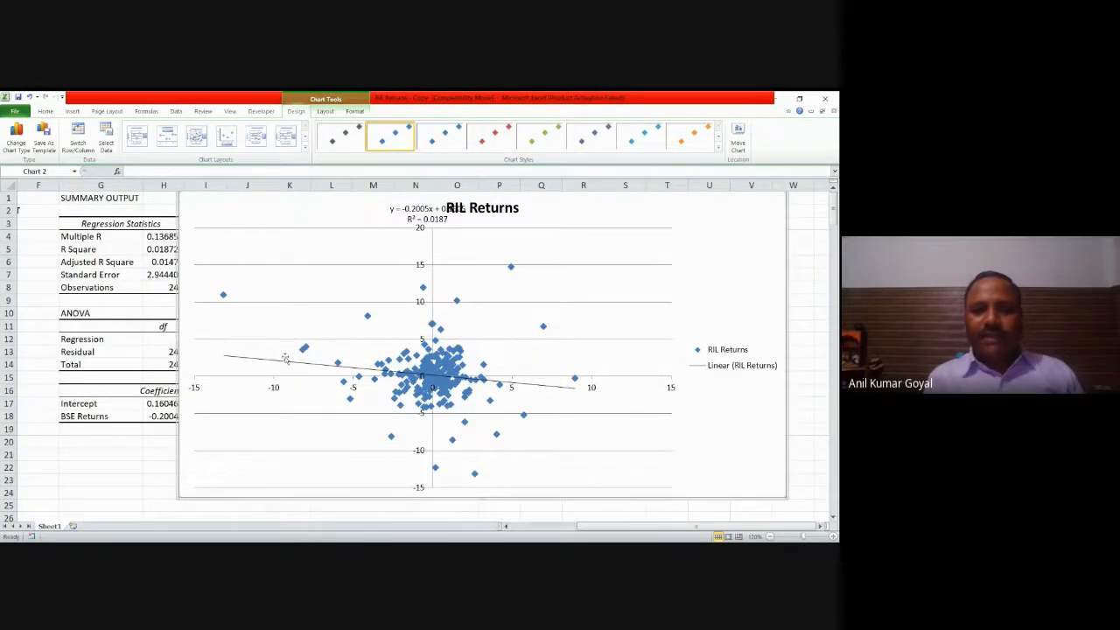